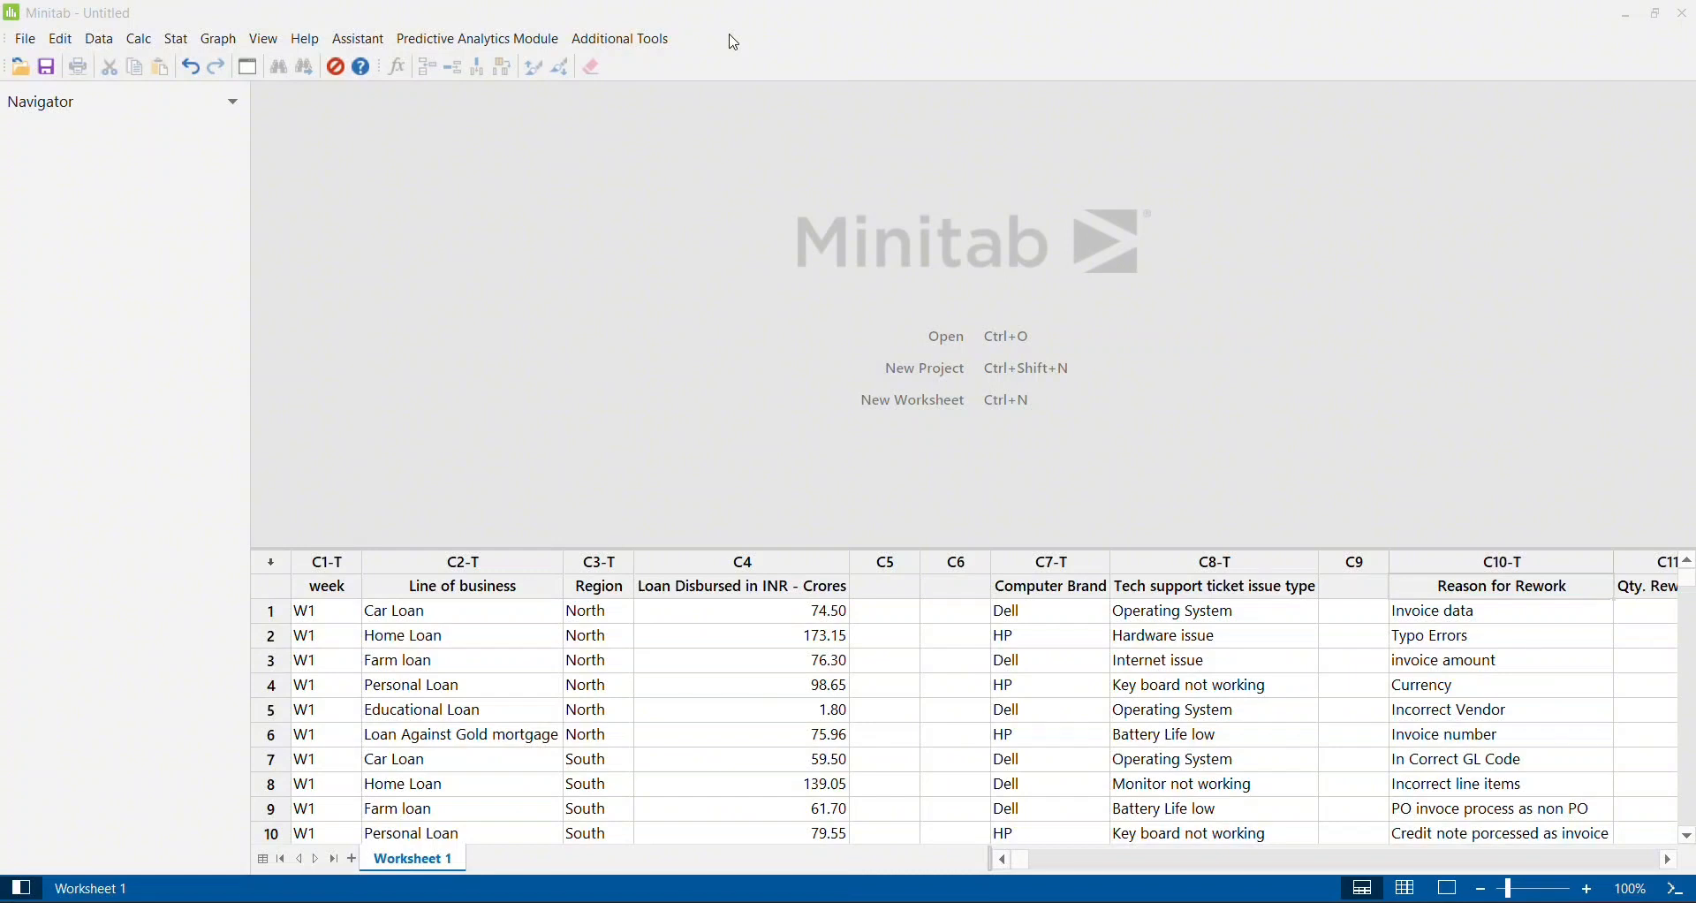
# Look across the first row of Worksheet 1 through the columns up to Qty. Reworked and the empty ones beyond.
pyautogui.click(1325, 613)
pyautogui.press('Right')
pyautogui.press('Right')
pyautogui.press('Right')
pyautogui.press('Right')
pyautogui.press('Right')
pyautogui.press('Right')
pyautogui.press('Right')
pyautogui.press('Right')
pyautogui.press('Right')
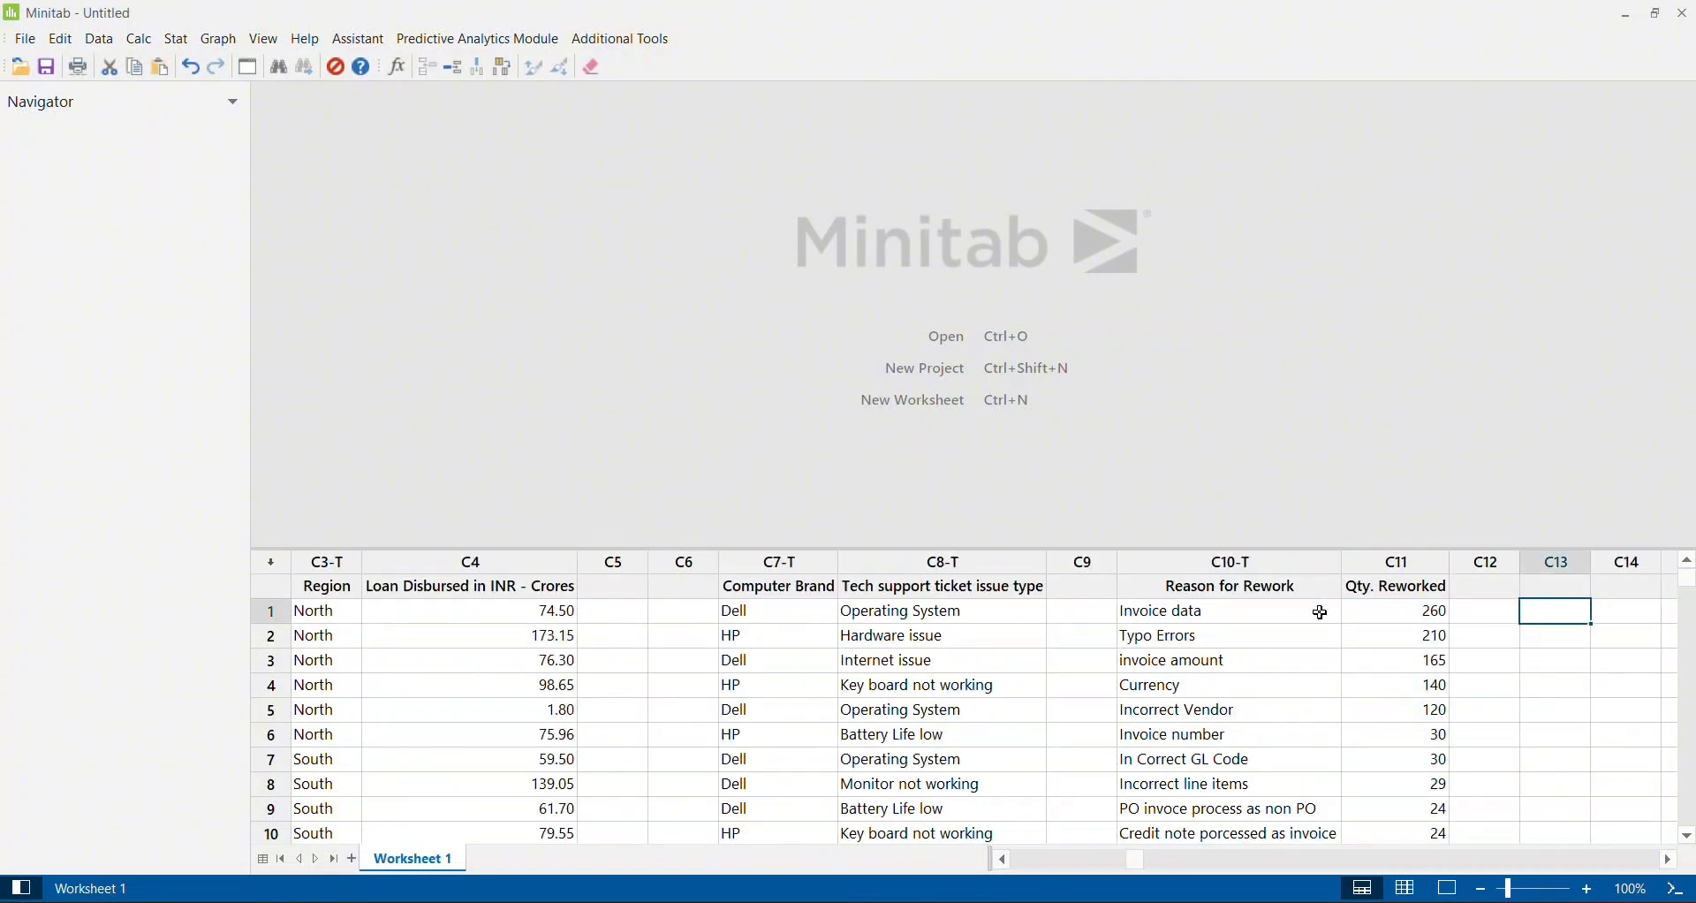
pyautogui.press('Left')
pyautogui.press('Left')
pyautogui.press('Left')
pyautogui.press('Left')
pyautogui.press('Left')
pyautogui.press('Left')
pyautogui.press('Left')
pyautogui.press('Left')
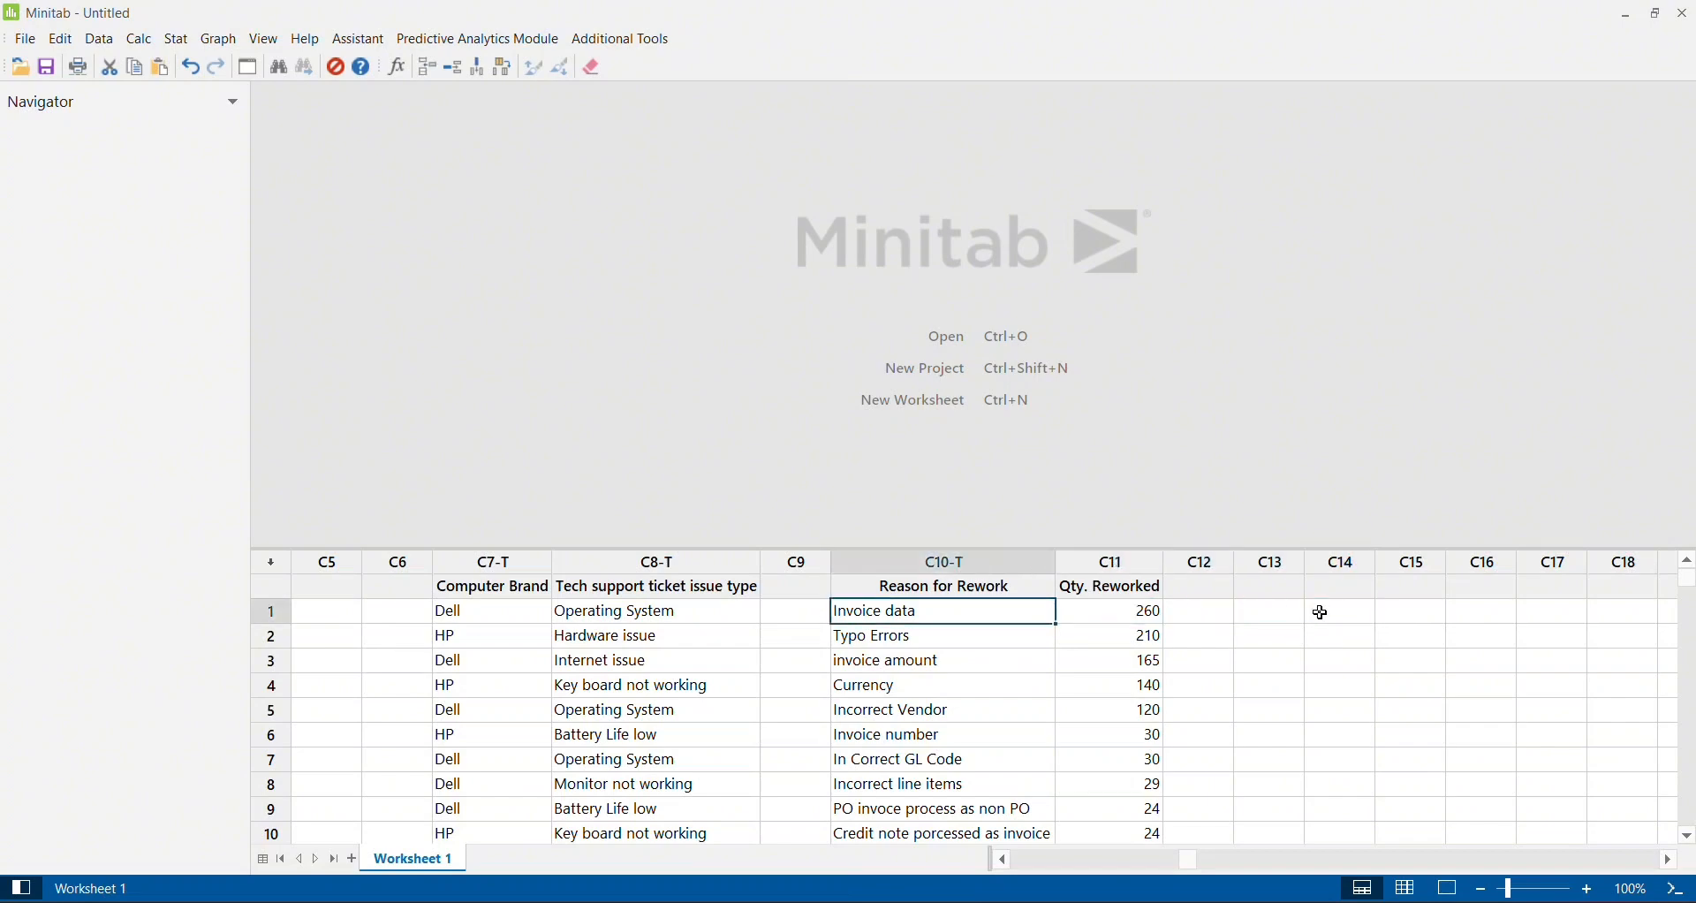
# Read through the entries of the Reason for Rework column down to its last rows and return to the first row.
pyautogui.press('Down')
pyautogui.press('Down')
pyautogui.press('Down')
pyautogui.press('Down')
pyautogui.press('Down')
pyautogui.press('Down')
pyautogui.press('Down')
pyautogui.press('Down')
pyautogui.press('Down')
pyautogui.press('Down')
pyautogui.press('Down')
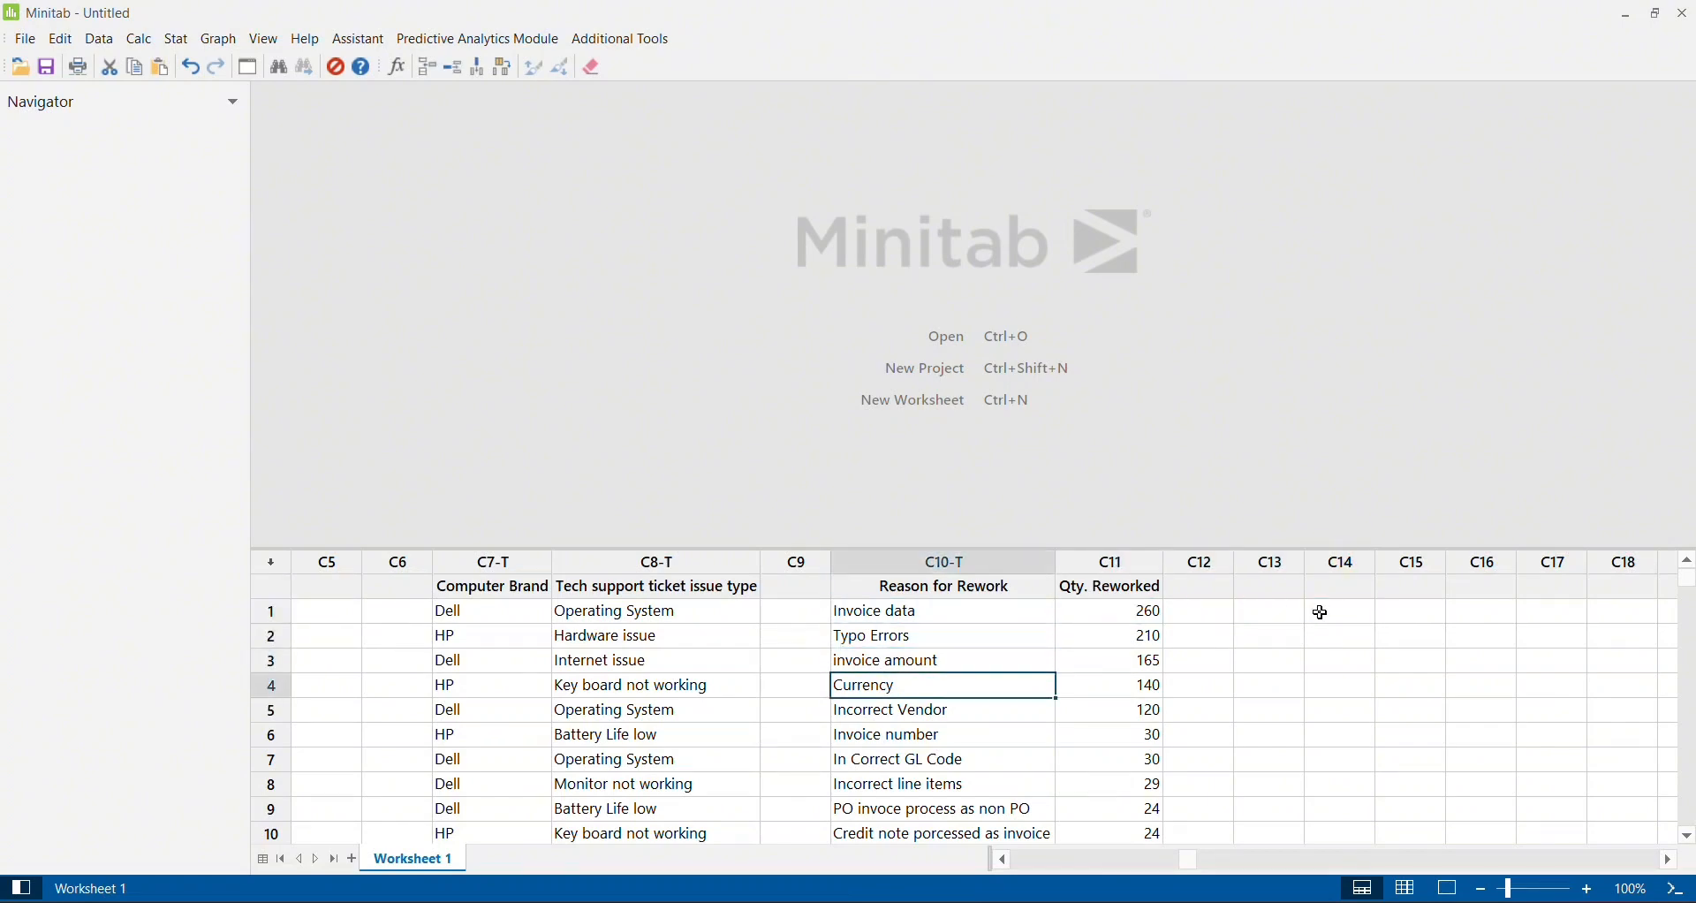
pyautogui.press('Down')
pyautogui.press('Down')
pyautogui.press('Up')
pyautogui.press('Up')
pyautogui.press('Up')
pyautogui.press('Up')
pyautogui.press('Up')
pyautogui.press('Up')
pyautogui.press('Up')
pyautogui.press('Up')
pyautogui.press('Up')
pyautogui.press('Up')
pyautogui.press('Up')
pyautogui.press('Up')
pyautogui.press('Up')
pyautogui.press('Up')
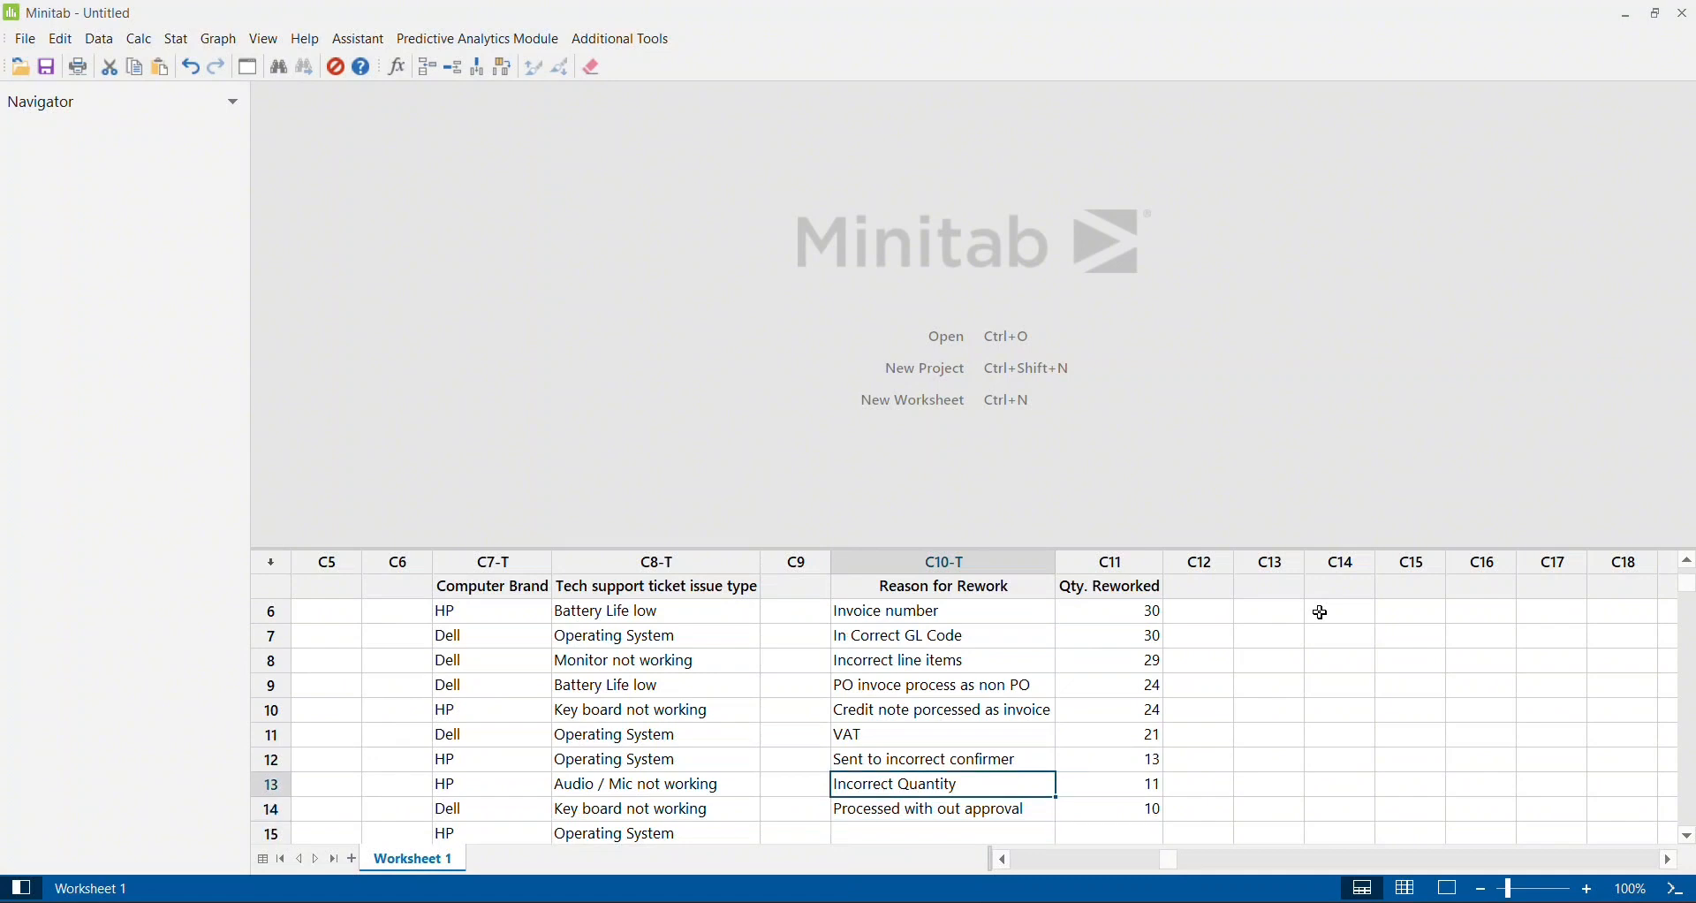
pyautogui.press('Down')
pyautogui.press('Right')
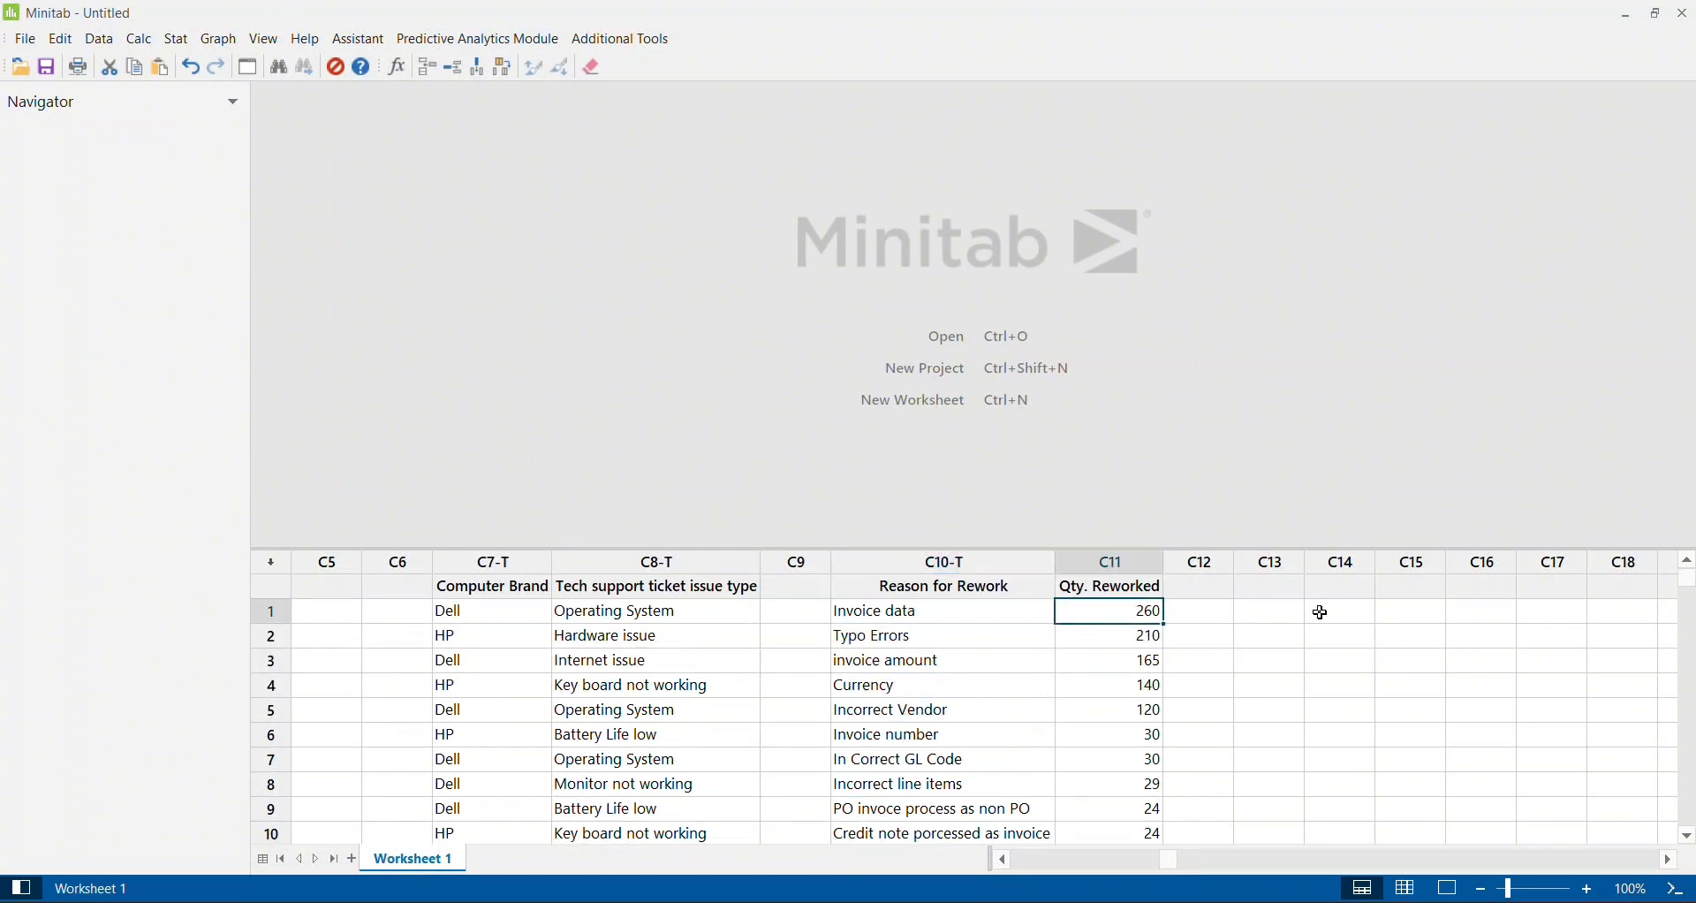
# Compare the first Reason for Rework entries with their Qty. Reworked values to see how the summarized data is laid out.
pyautogui.press('Left')
pyautogui.press('Right')
pyautogui.press('Down')
pyautogui.press('Left')
pyautogui.press('Right')
pyautogui.press('Left')
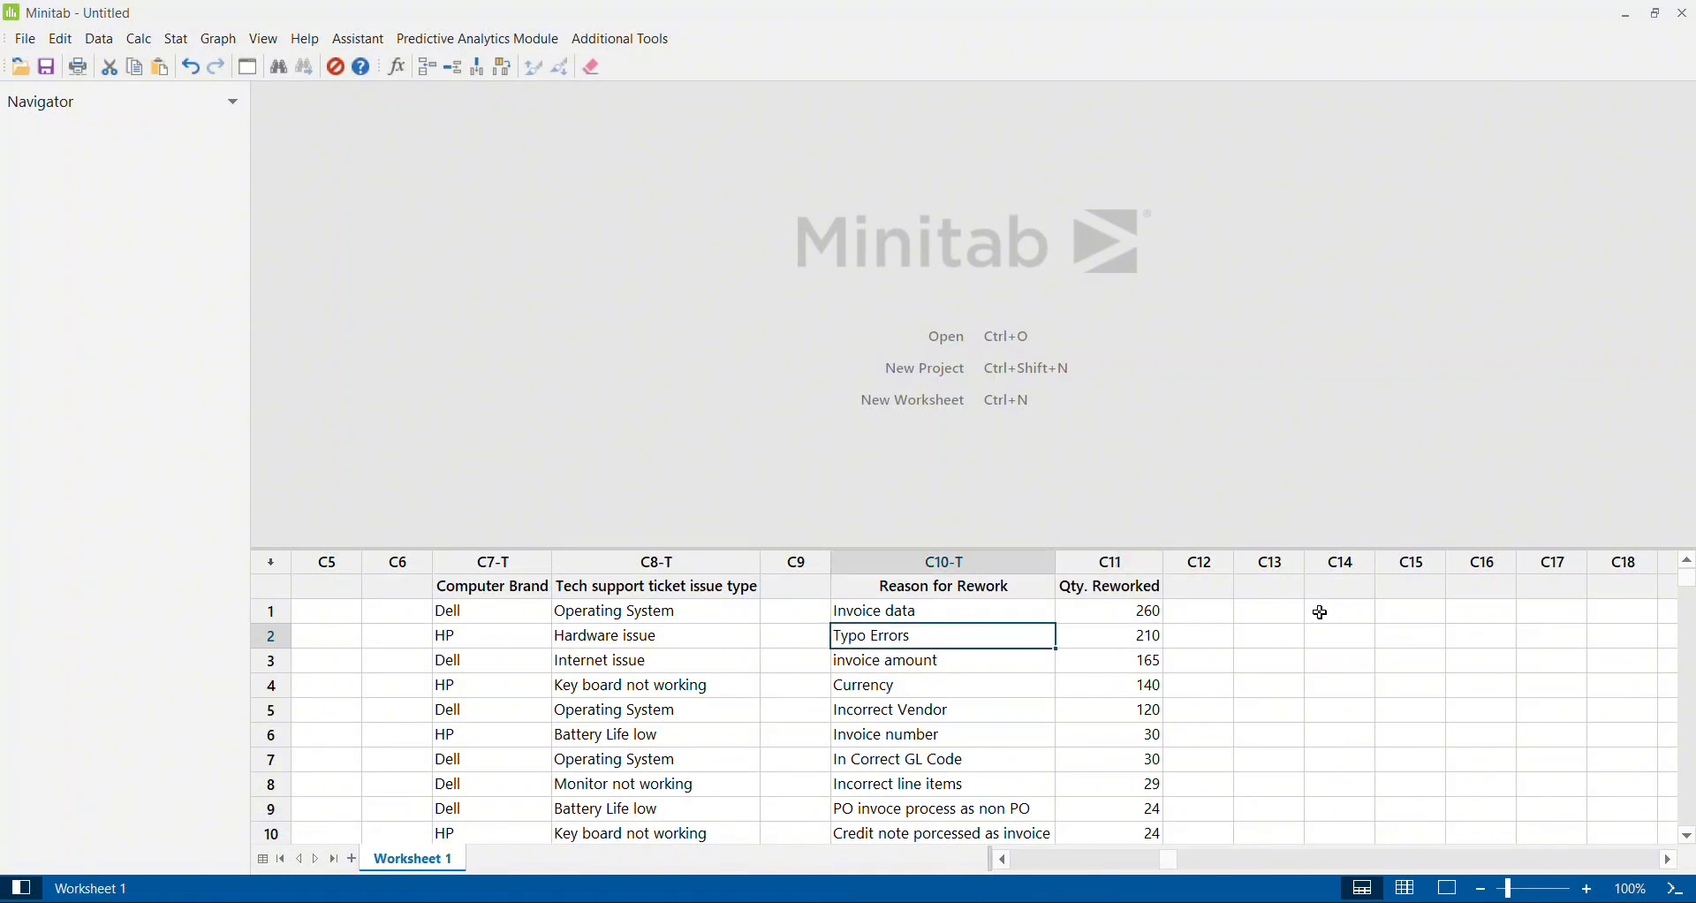
pyautogui.press('Right')
pyautogui.press('Left')
pyautogui.press('Up')
pyautogui.press('Up')
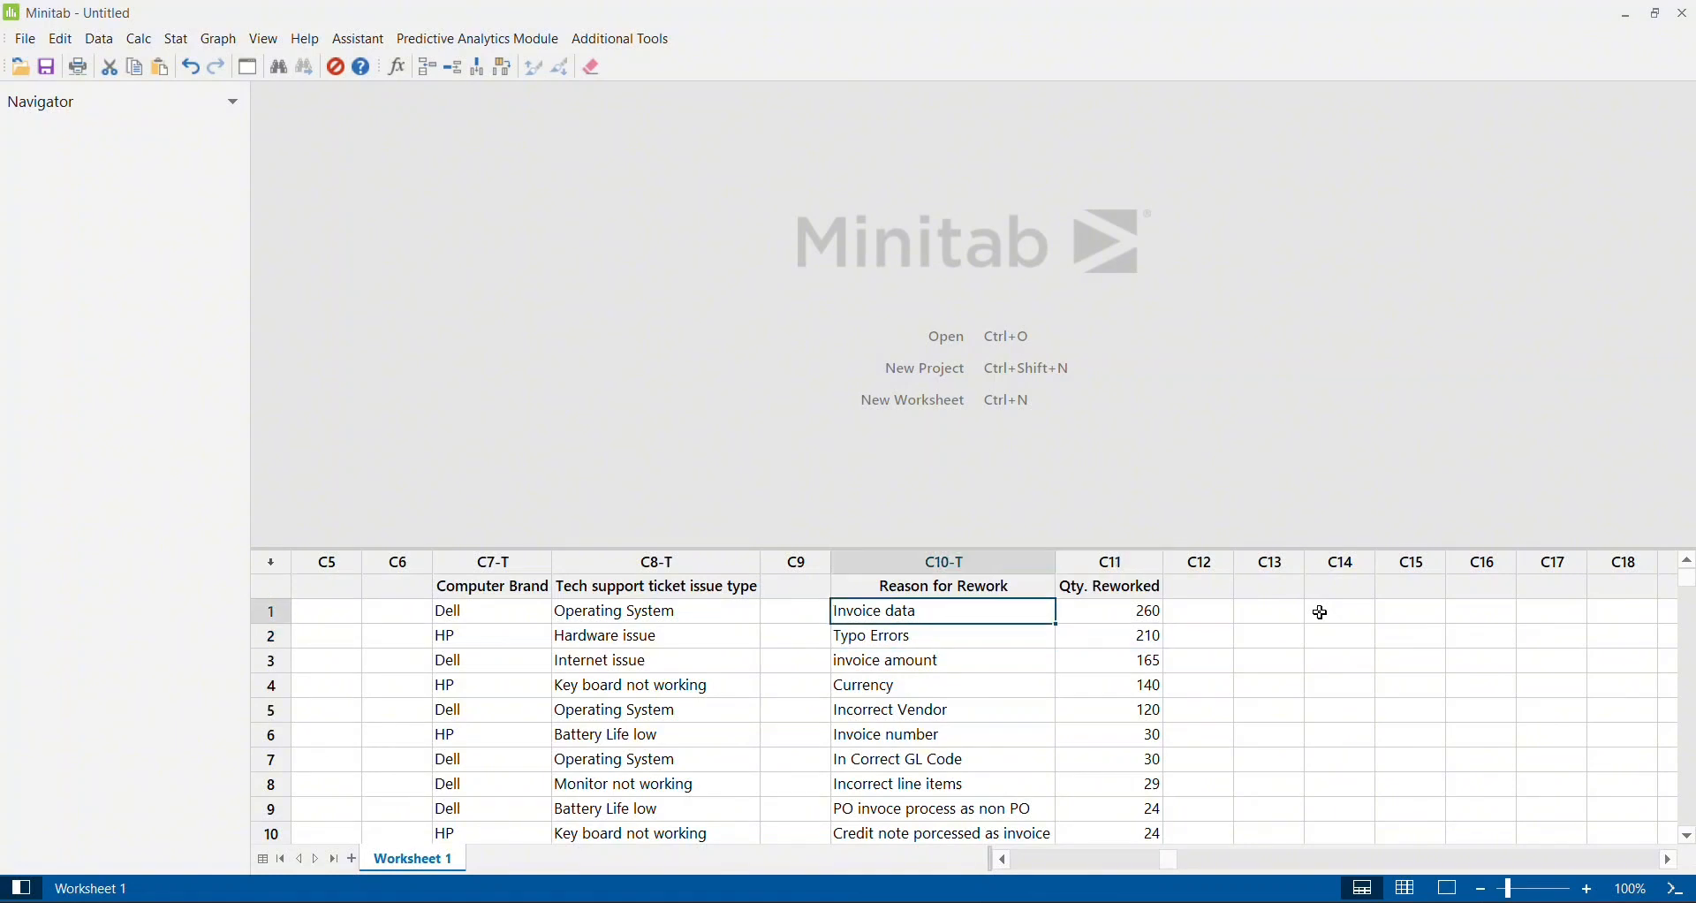
pyautogui.press('Down')
pyautogui.press('Down')
pyautogui.press('Right')
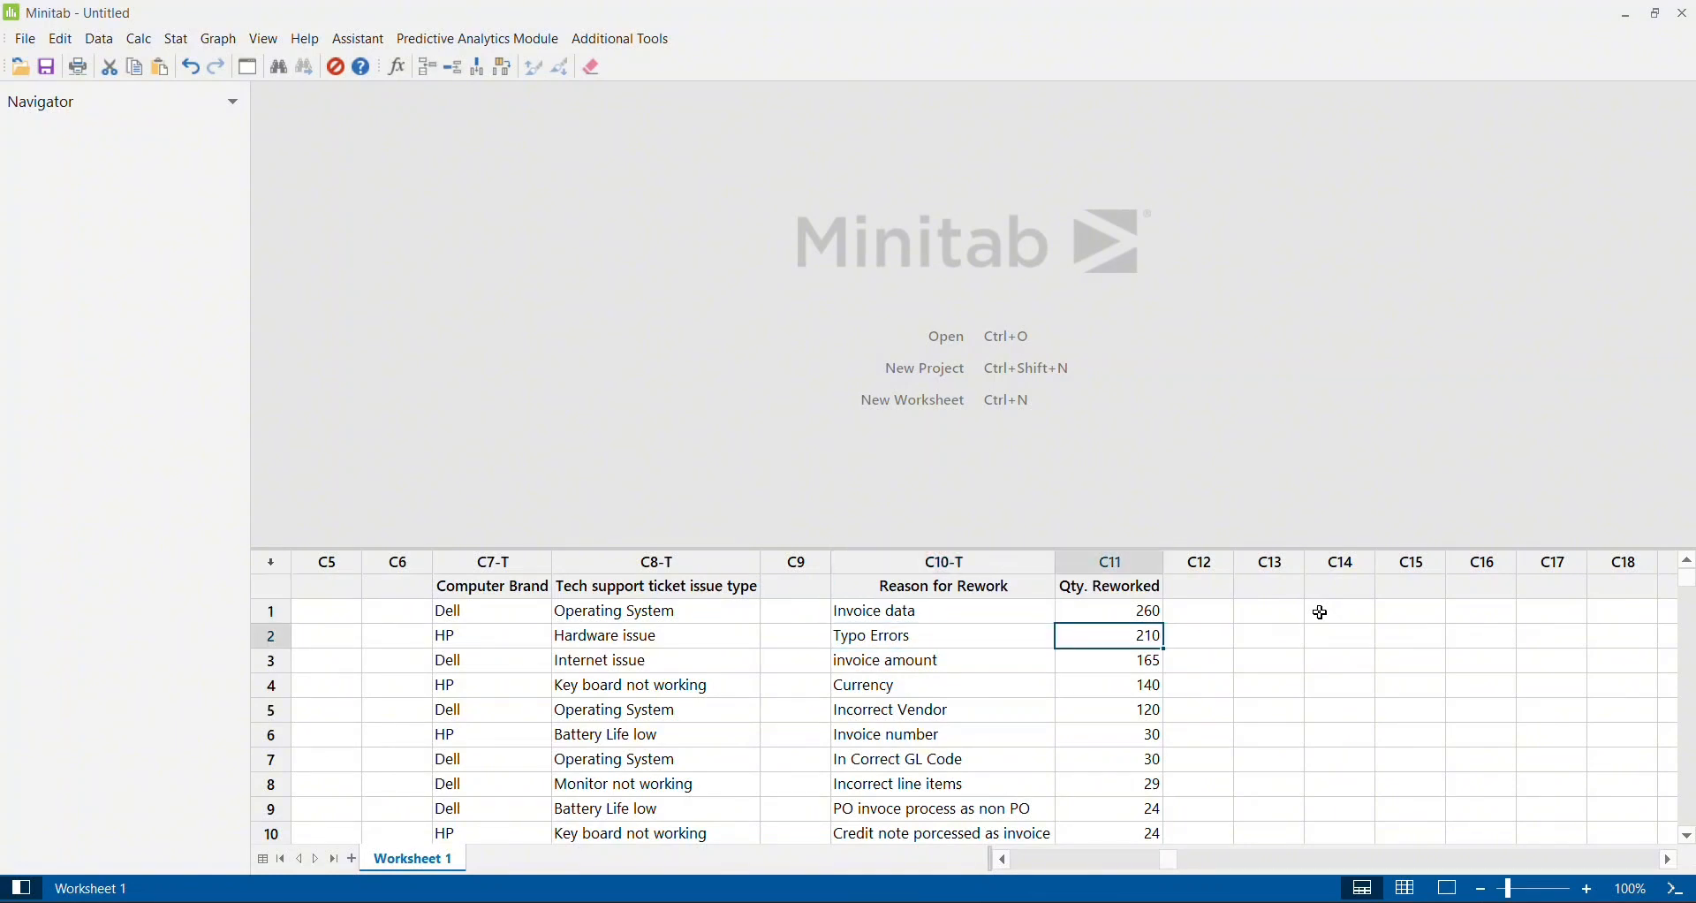
pyautogui.press('Left')
pyautogui.press('Up')
pyautogui.press('Up')
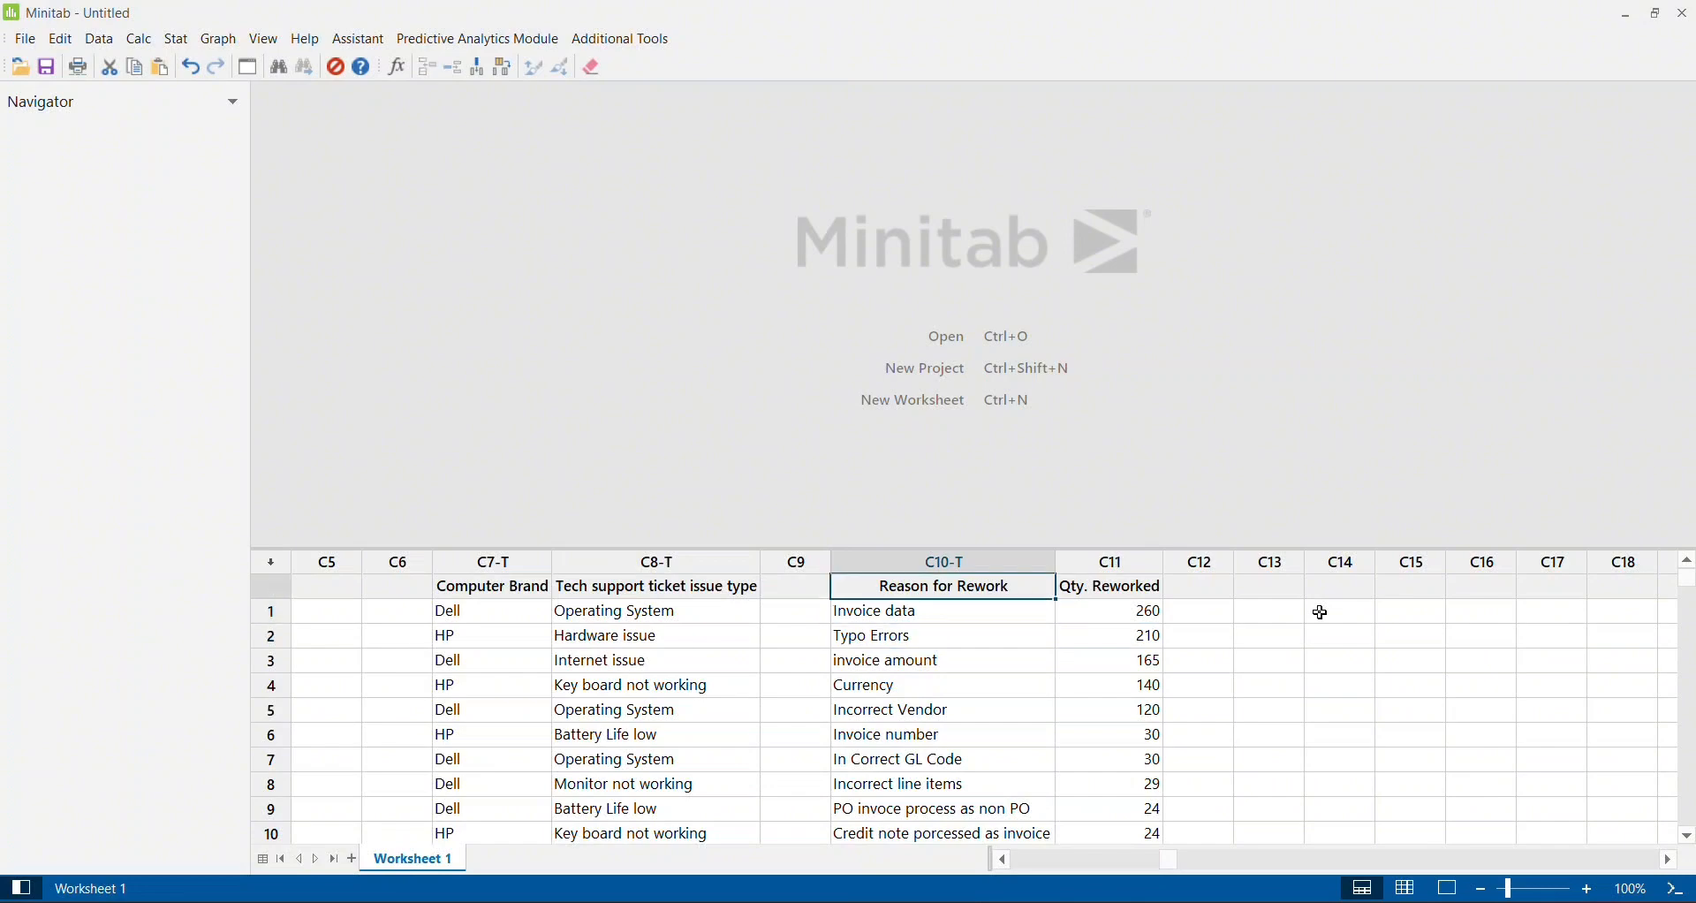
# Examine the Computer Brand and Tech support ticket issue type columns, including their headers and first rows.
pyautogui.press('Left')
pyautogui.press('Left')
pyautogui.press('Left')
pyautogui.press('Left')
pyautogui.press('Left')
pyautogui.press('Left')
pyautogui.press('Left')
pyautogui.press('Left')
pyautogui.press('Left')
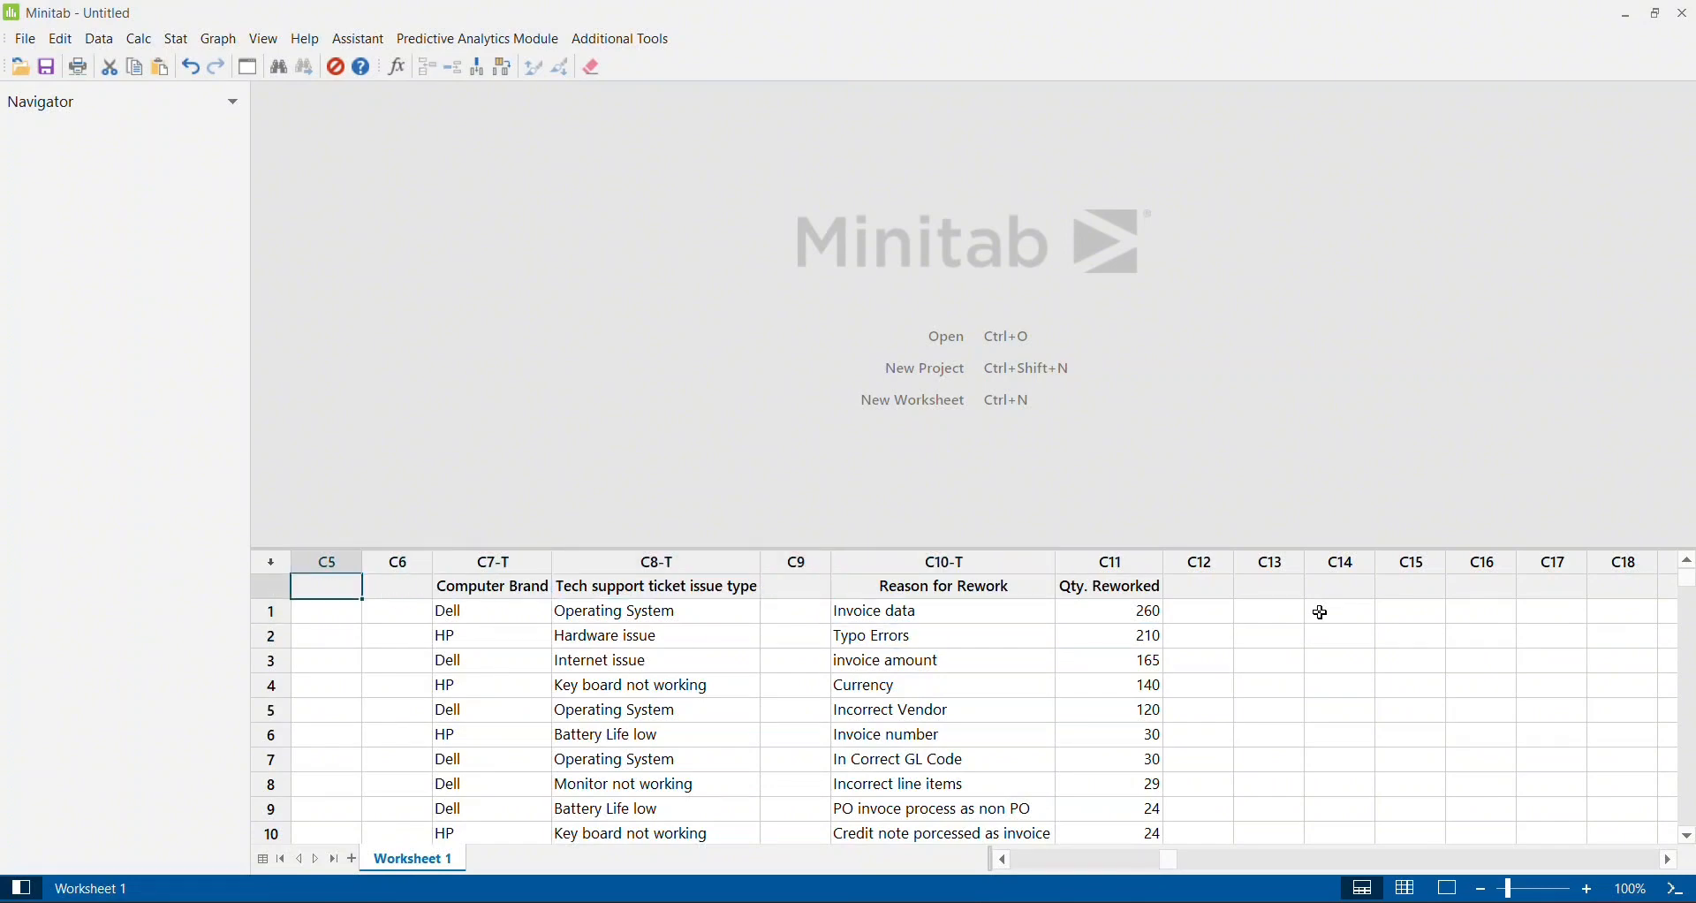
pyautogui.press('Right')
pyautogui.press('Right')
pyautogui.press('Right')
pyautogui.press('Right')
pyautogui.press('Right')
pyautogui.press('Right')
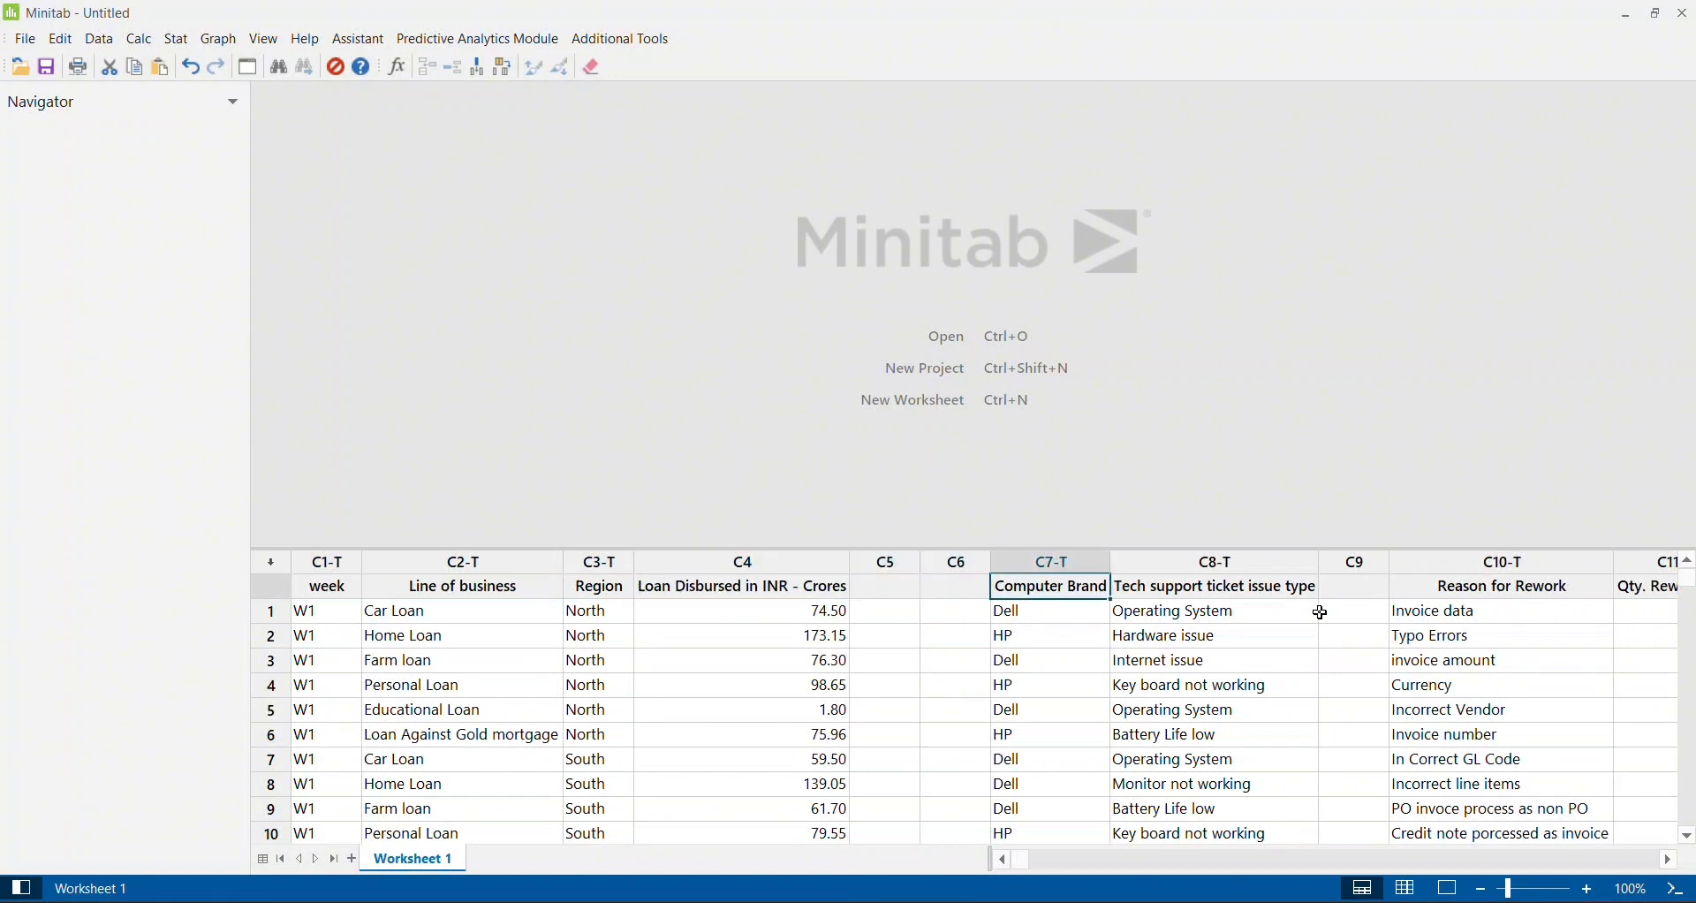
pyautogui.press('Right')
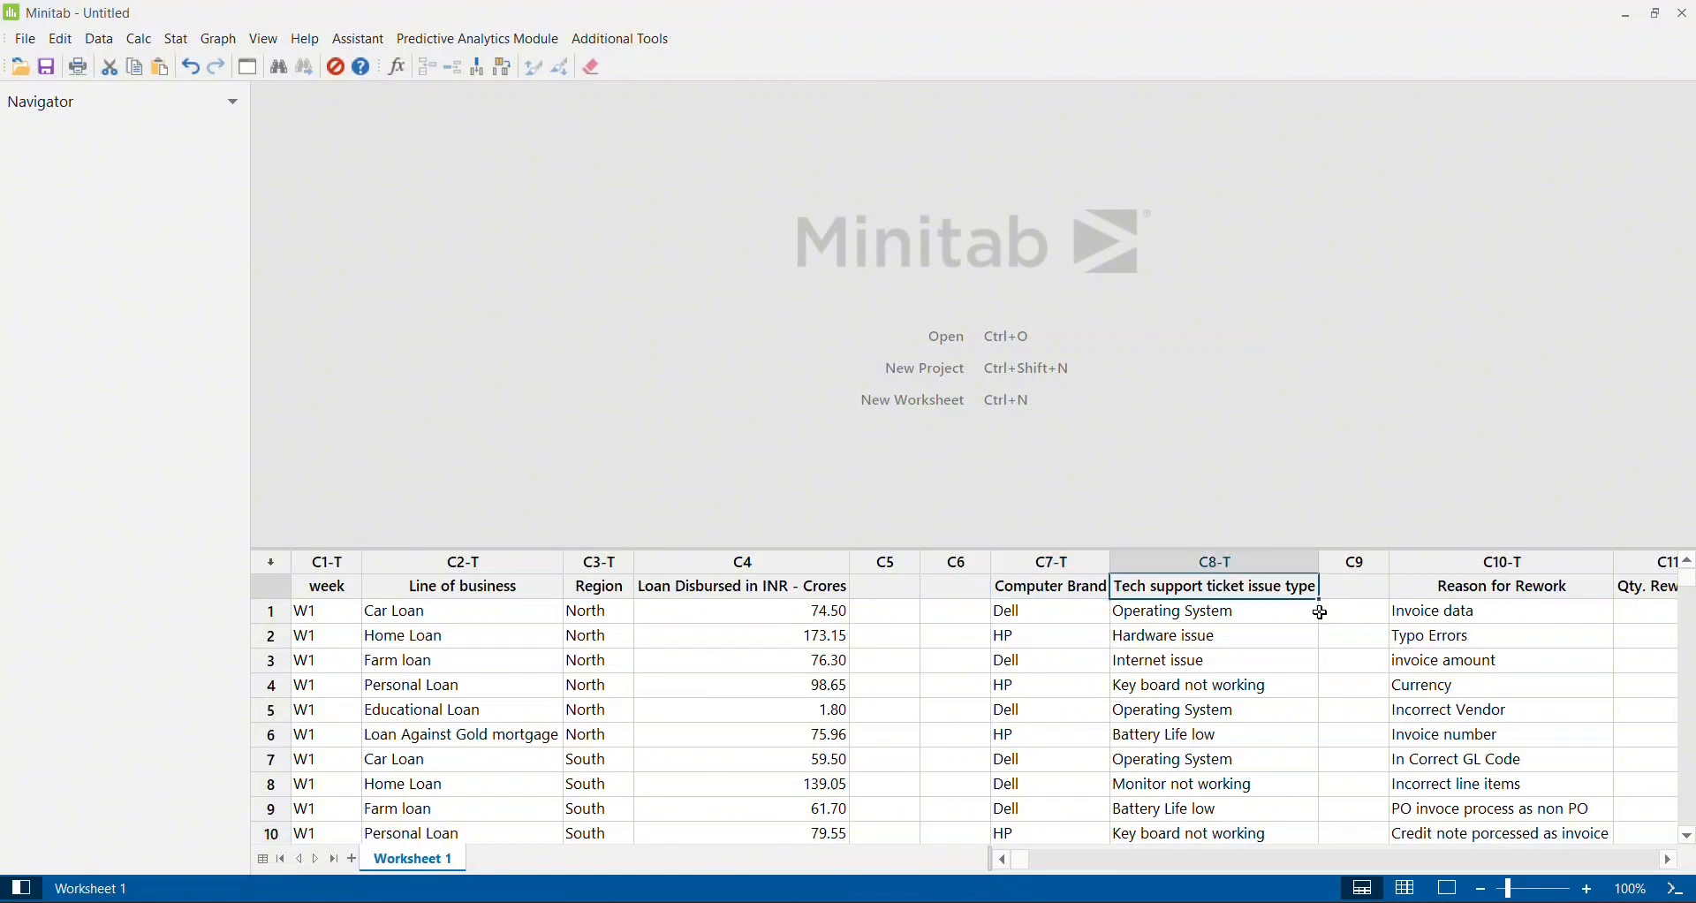
pyautogui.press('Down')
pyautogui.press('Left')
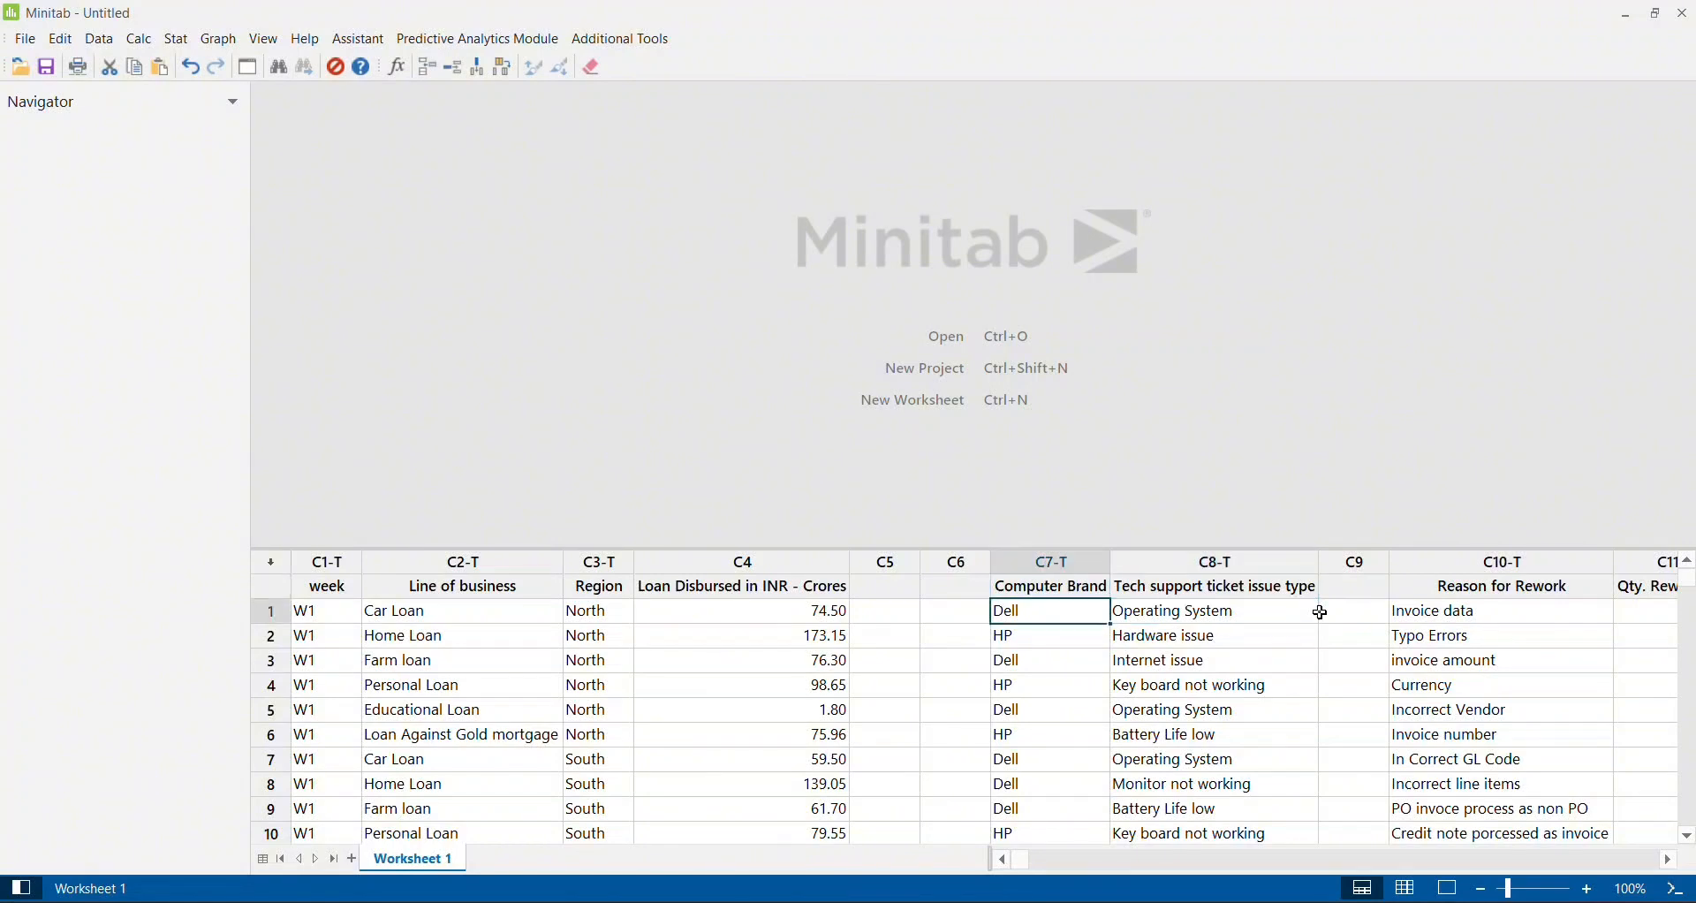
pyautogui.press('Down')
pyautogui.press('Down')
pyautogui.press('Right')
pyautogui.press('Up')
pyautogui.press('Up')
pyautogui.press('Up')
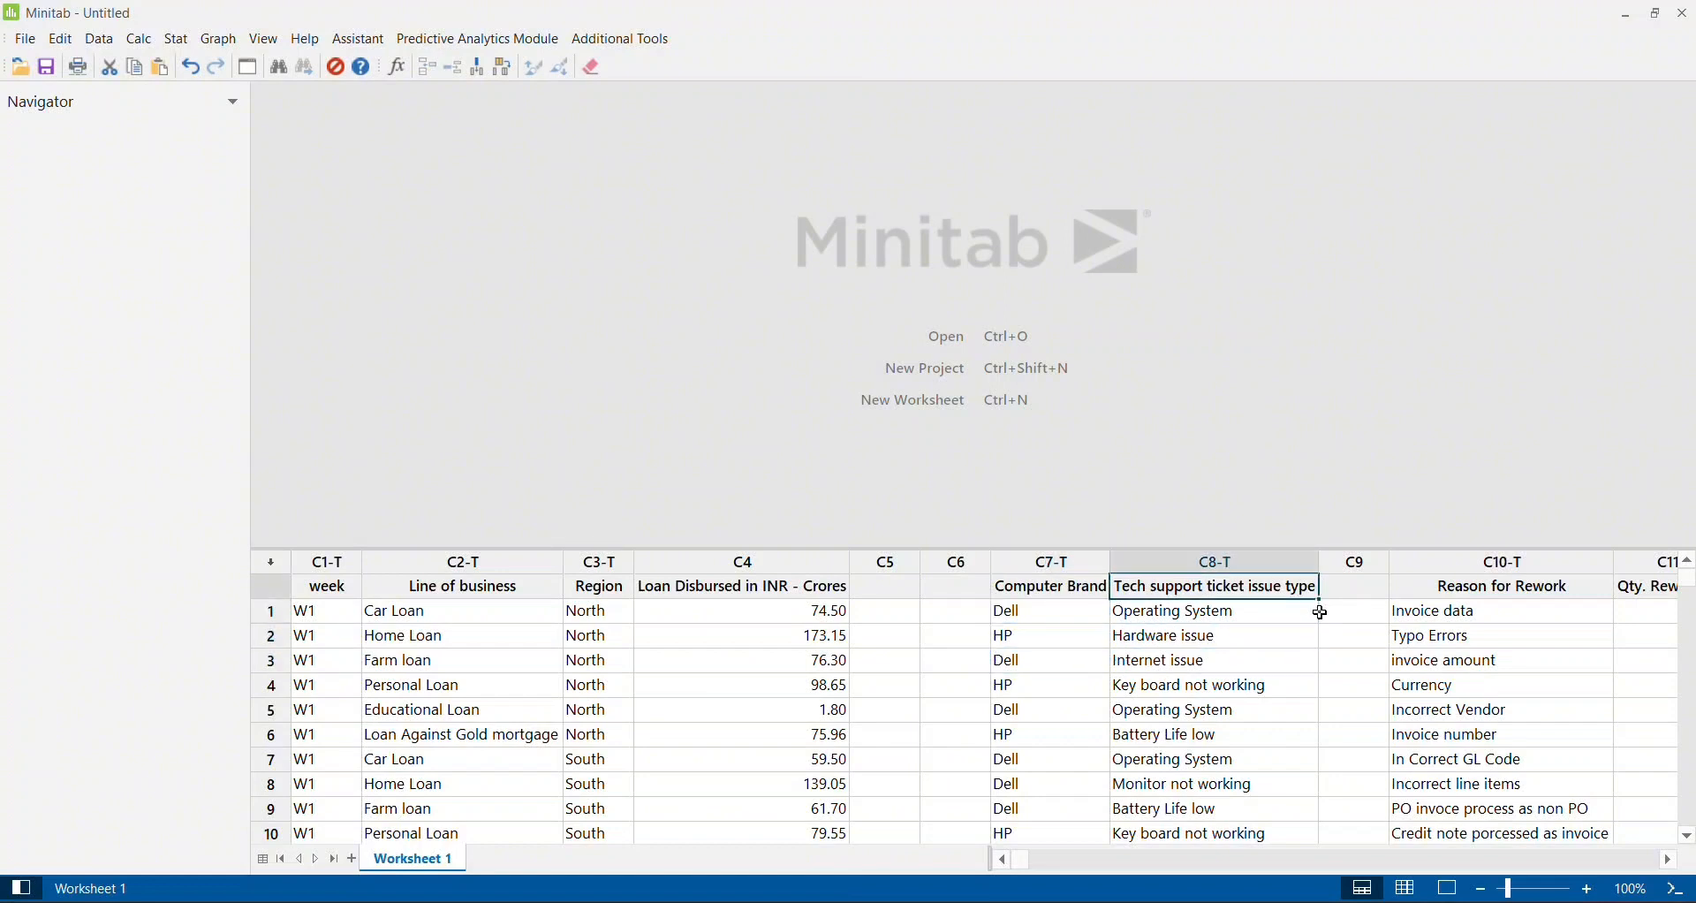
# Read down the Tech support ticket issue type column to check how individual issue types repeat in the raw data.
pyautogui.press('Down')
pyautogui.press('Down')
pyautogui.press('Down')
pyautogui.press('Down')
pyautogui.press('Down')
pyautogui.press('Down')
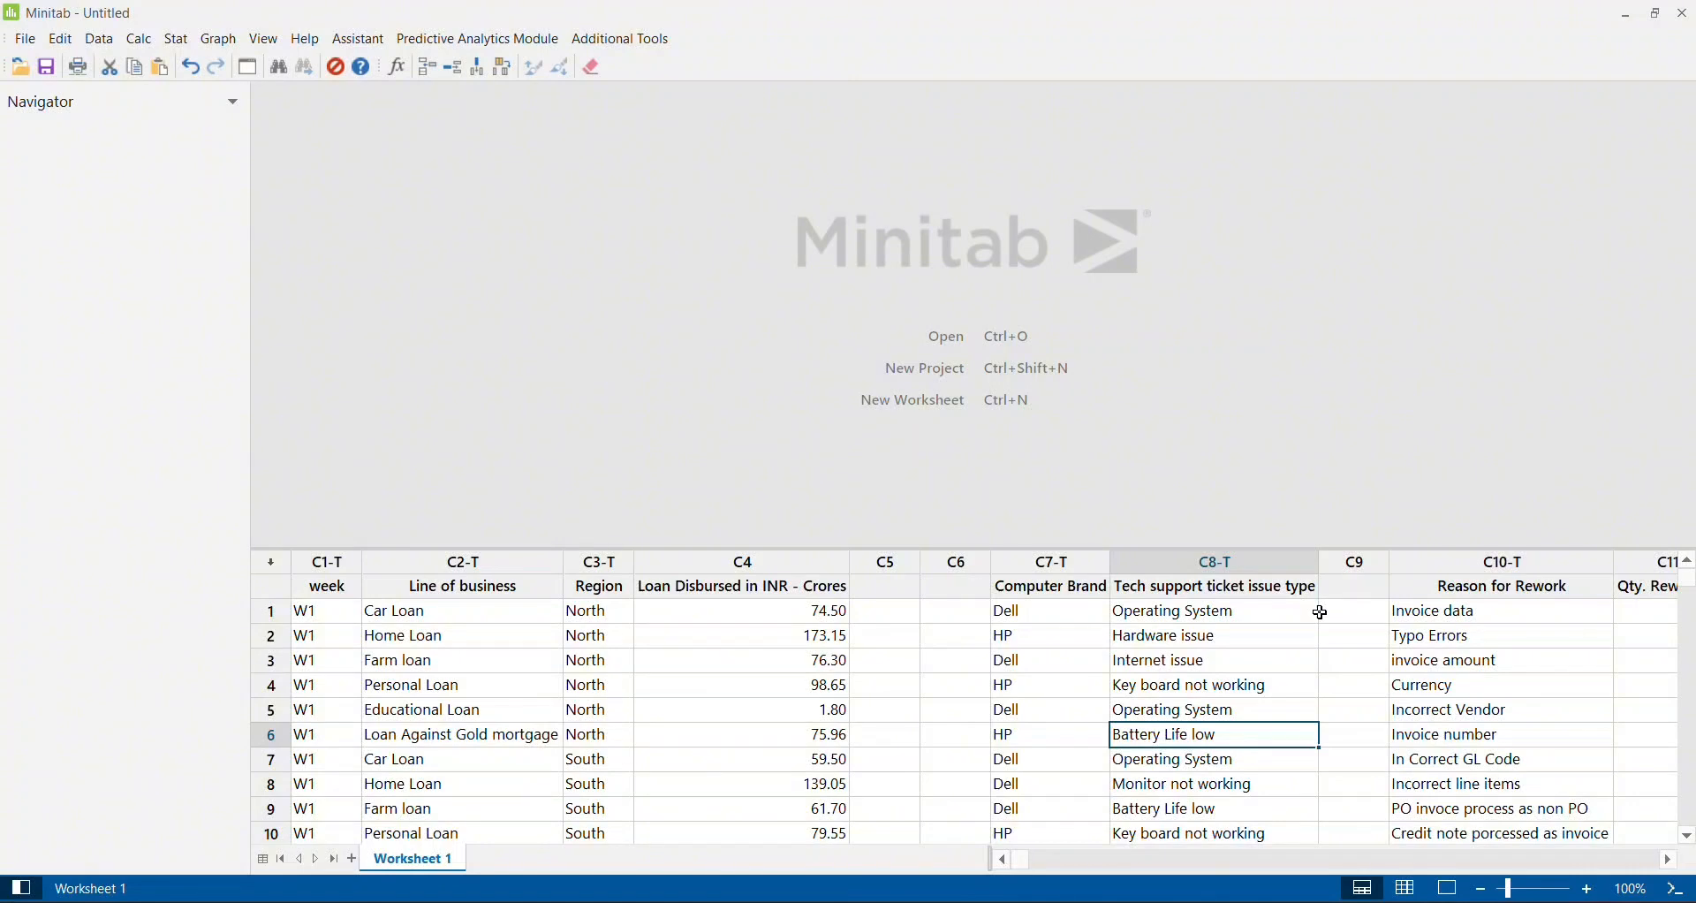
pyautogui.press('Up')
pyautogui.press('Up')
pyautogui.press('Up')
pyautogui.press('Up')
pyautogui.press('Up')
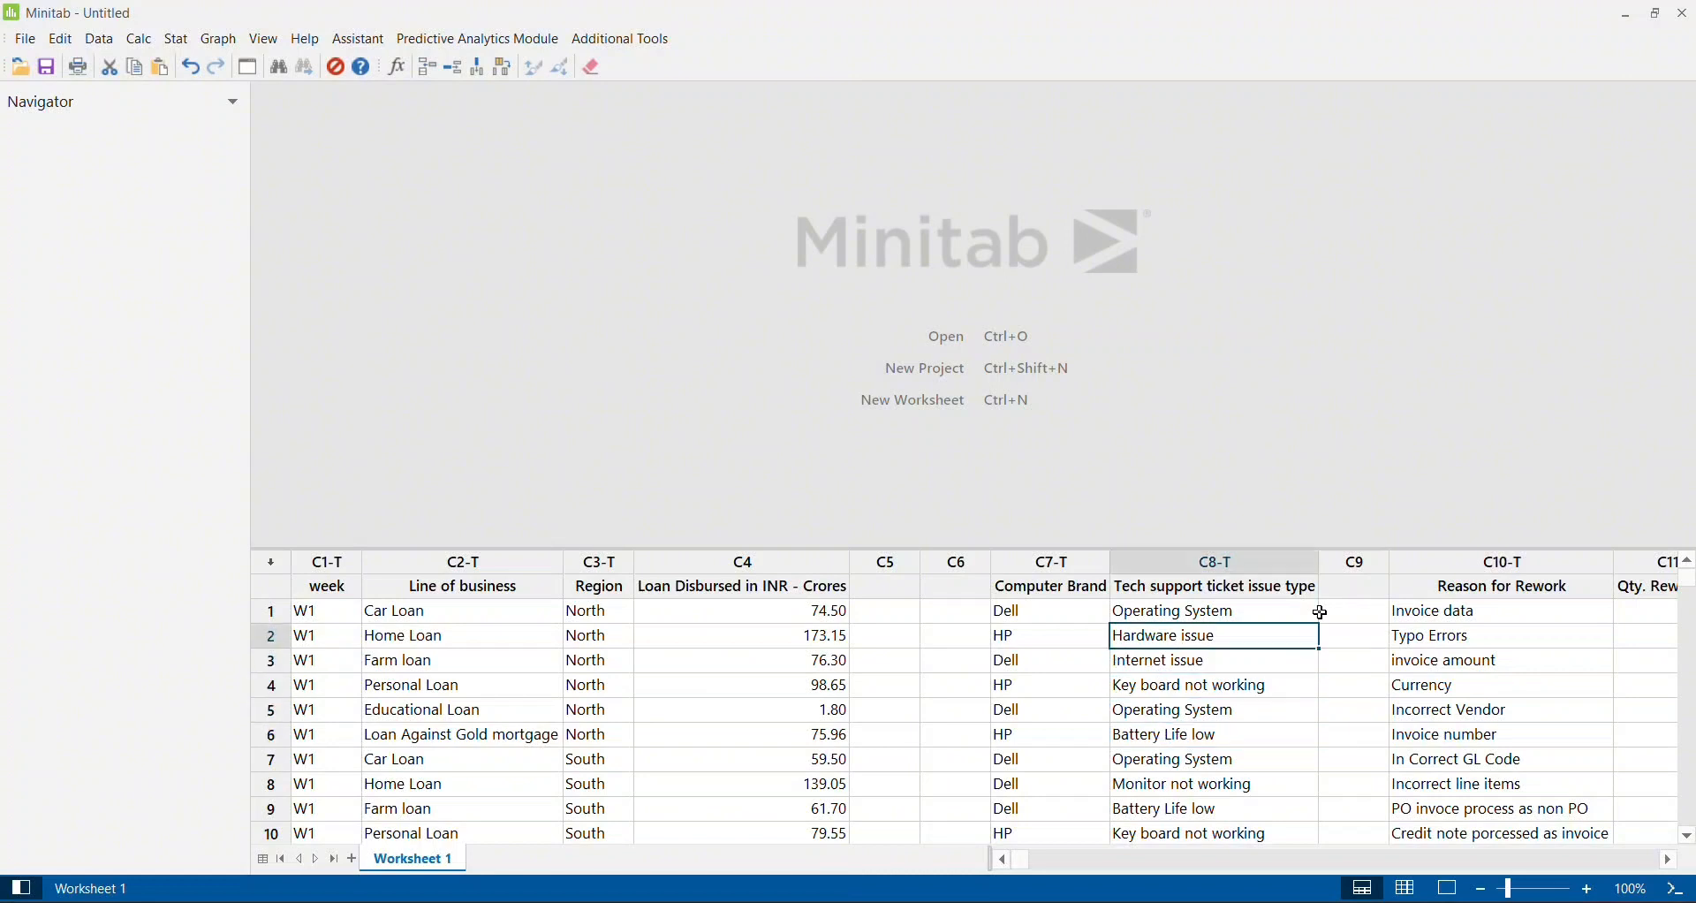
pyautogui.press('Left')
pyautogui.press('Right')
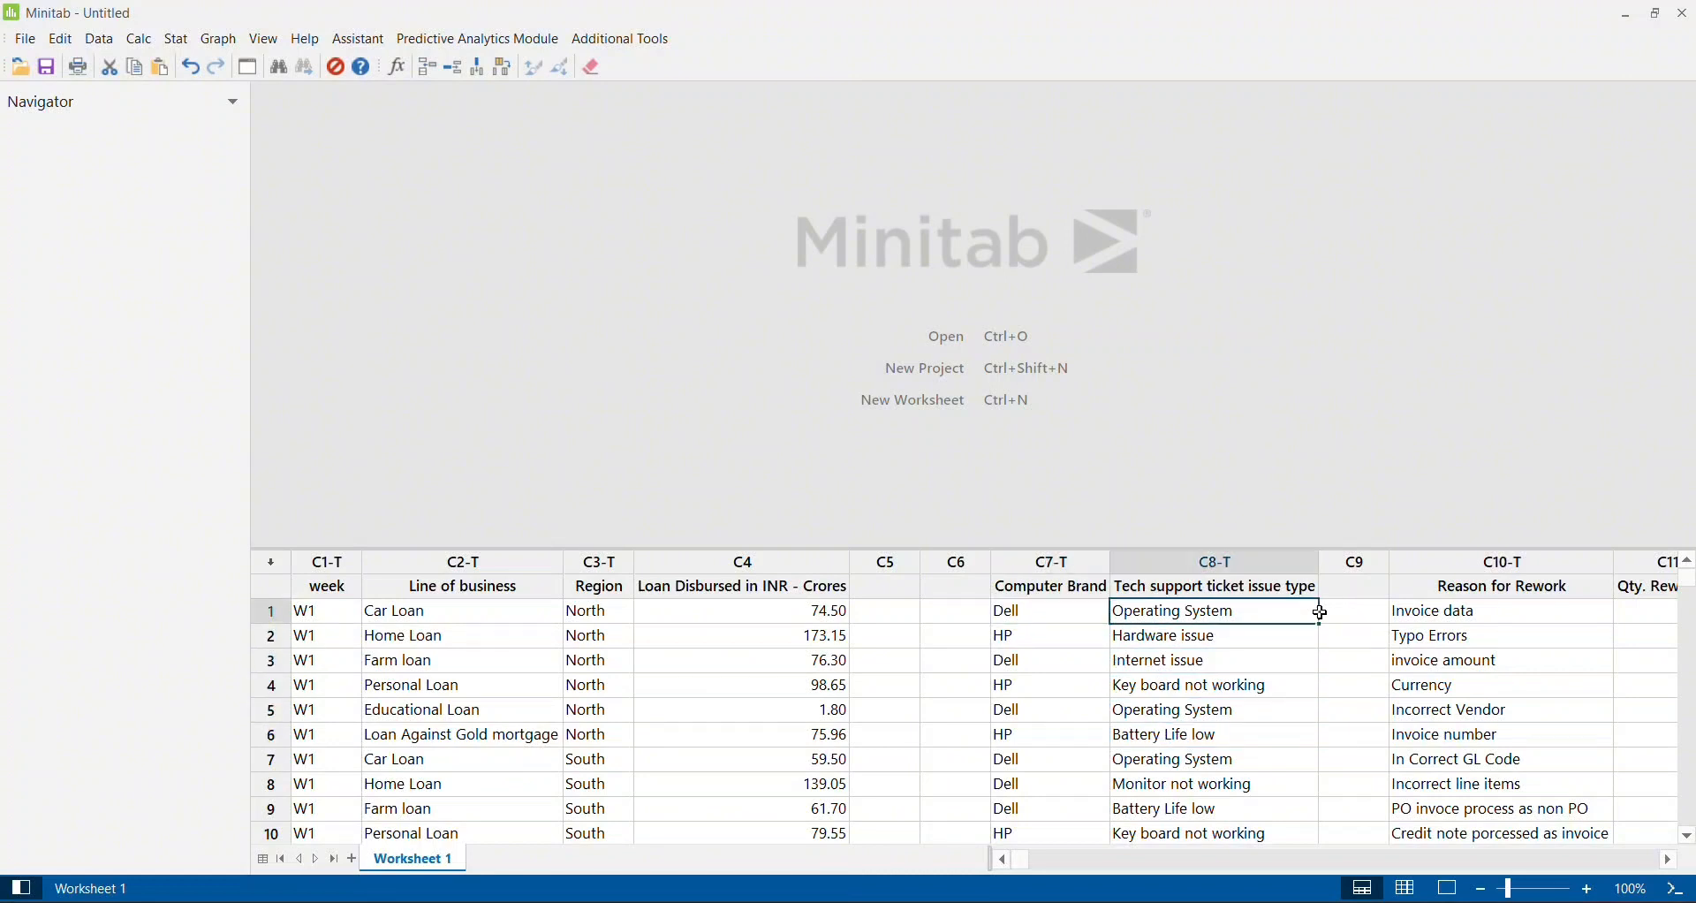
pyautogui.press('Down')
pyautogui.press('Down')
pyautogui.press('Down')
pyautogui.press('Down')
pyautogui.press('Down')
pyautogui.press('Down')
pyautogui.press('Down')
pyautogui.press('Down')
pyautogui.press('Down')
pyautogui.press('Down')
pyautogui.press('Down')
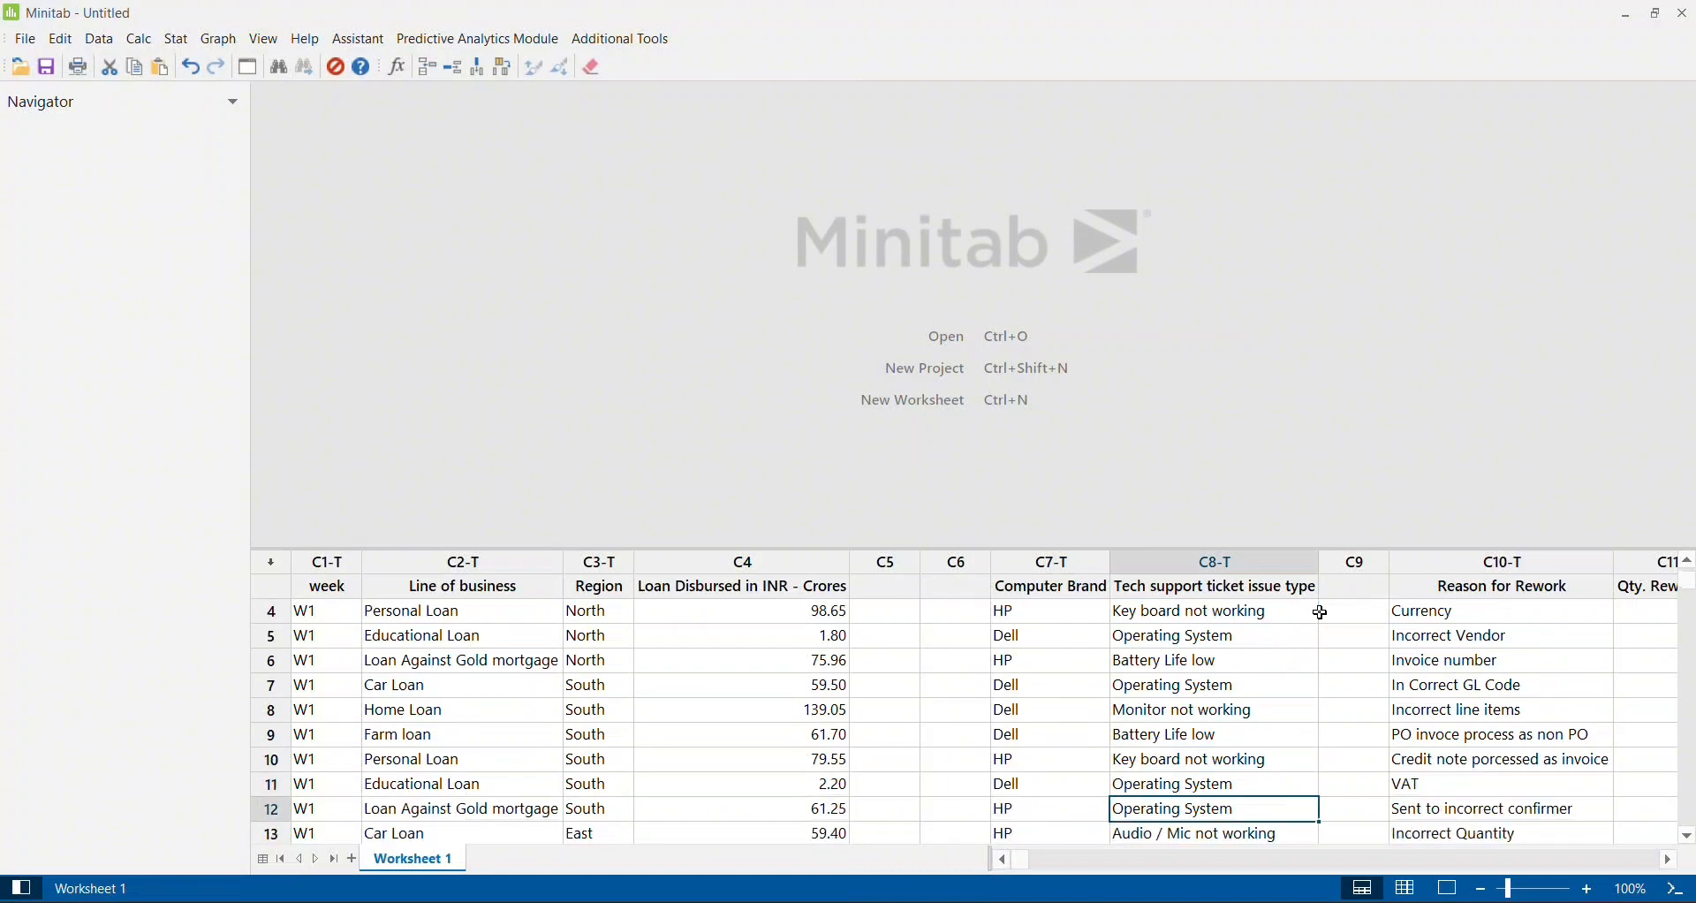
pyautogui.press('Up')
pyautogui.press('Up')
pyautogui.press('Up')
pyautogui.press('Up')
pyautogui.press('Up')
pyautogui.press('Up')
pyautogui.press('Up')
pyautogui.press('Up')
pyautogui.press('Up')
pyautogui.press('Up')
pyautogui.press('Up')
pyautogui.press('Up')
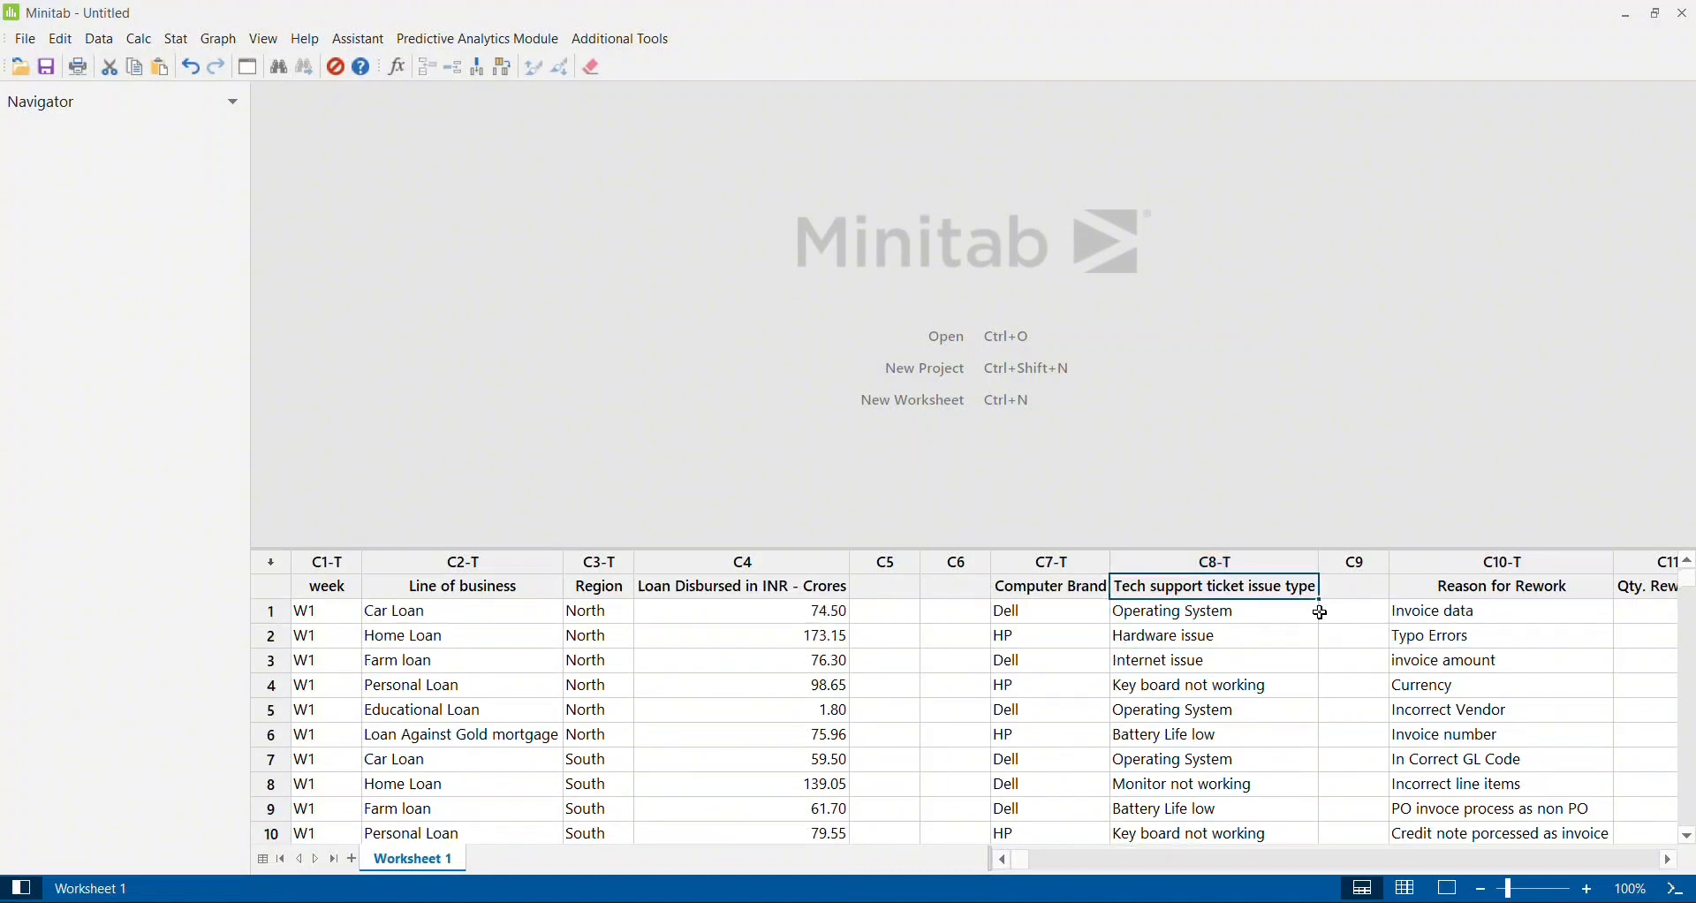
# Review the Reason for Rework and Qty. Reworked columns again, then go back to the start of the worksheet.
pyautogui.press('Right')
pyautogui.press('Right')
pyautogui.press('Right')
pyautogui.press('Right')
pyautogui.press('Left')
pyautogui.press('Left')
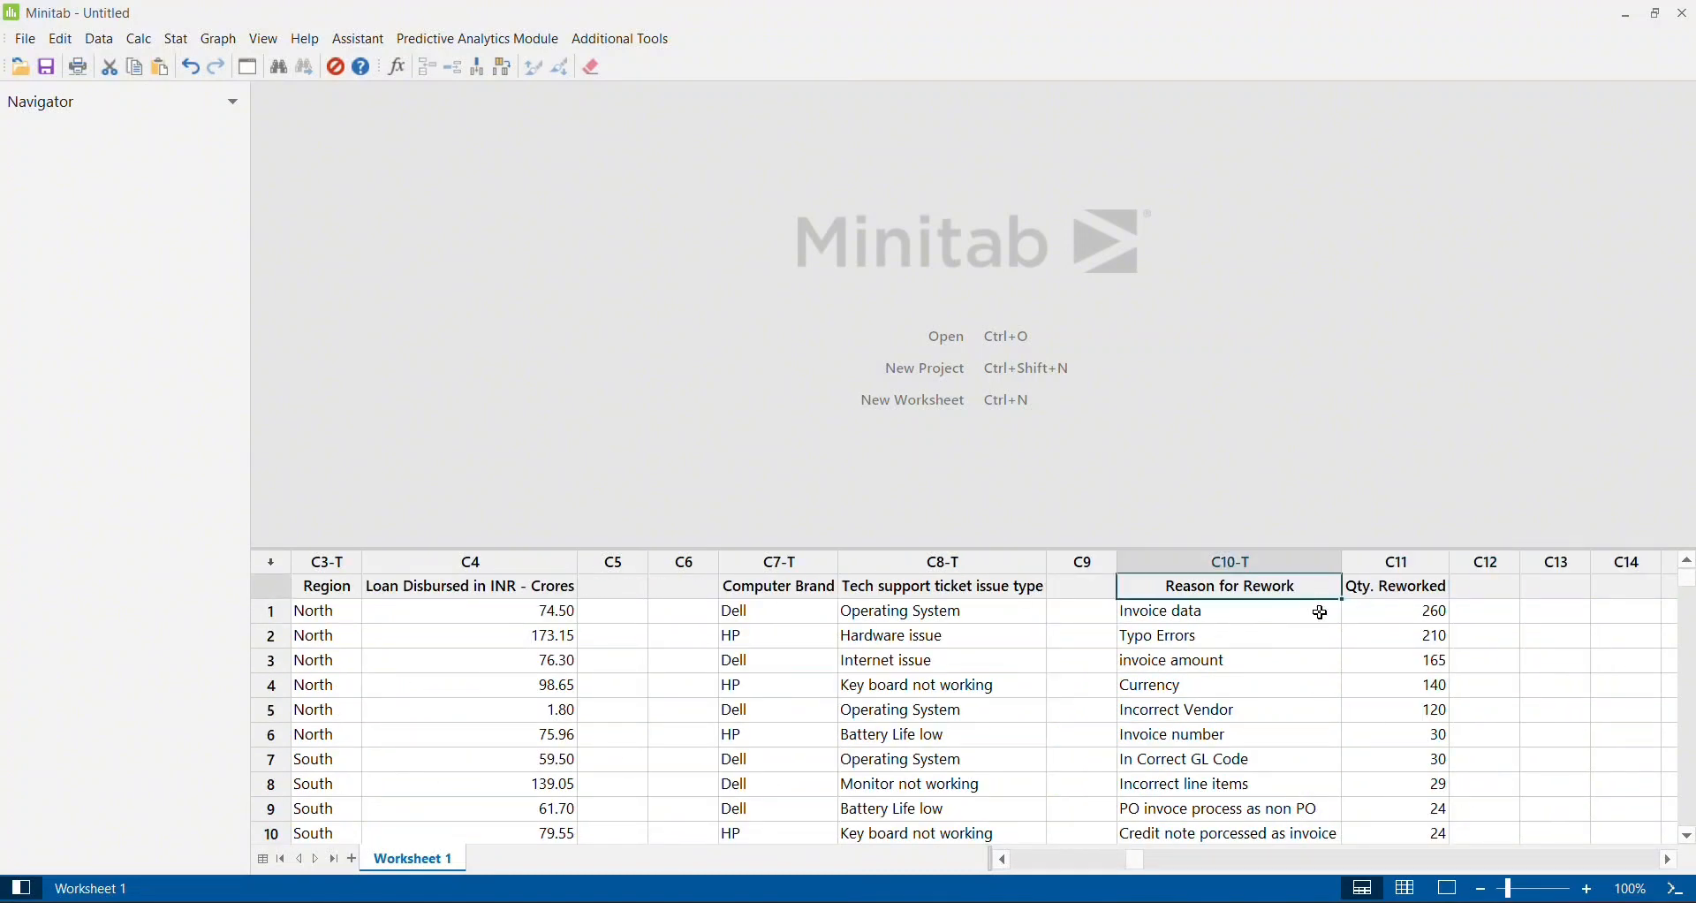
pyautogui.press('Down')
pyautogui.press('Down')
pyautogui.press('Down')
pyautogui.press('Down')
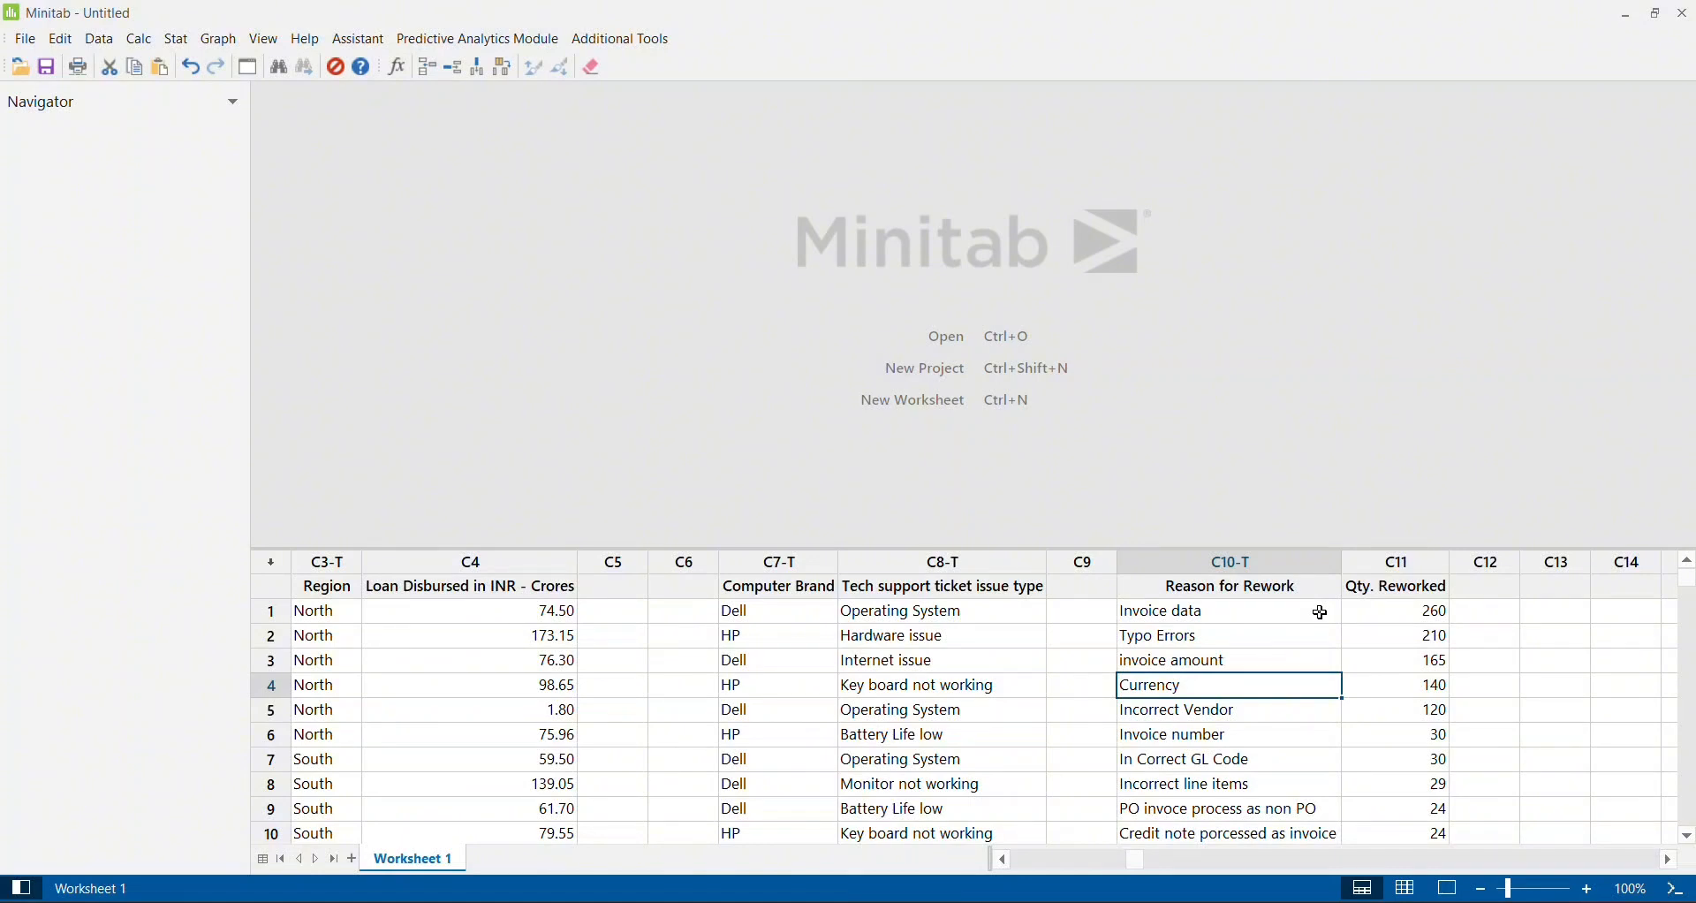
pyautogui.press('Up')
pyautogui.press('Up')
pyautogui.press('Up')
pyautogui.press('Up')
pyautogui.press('Down')
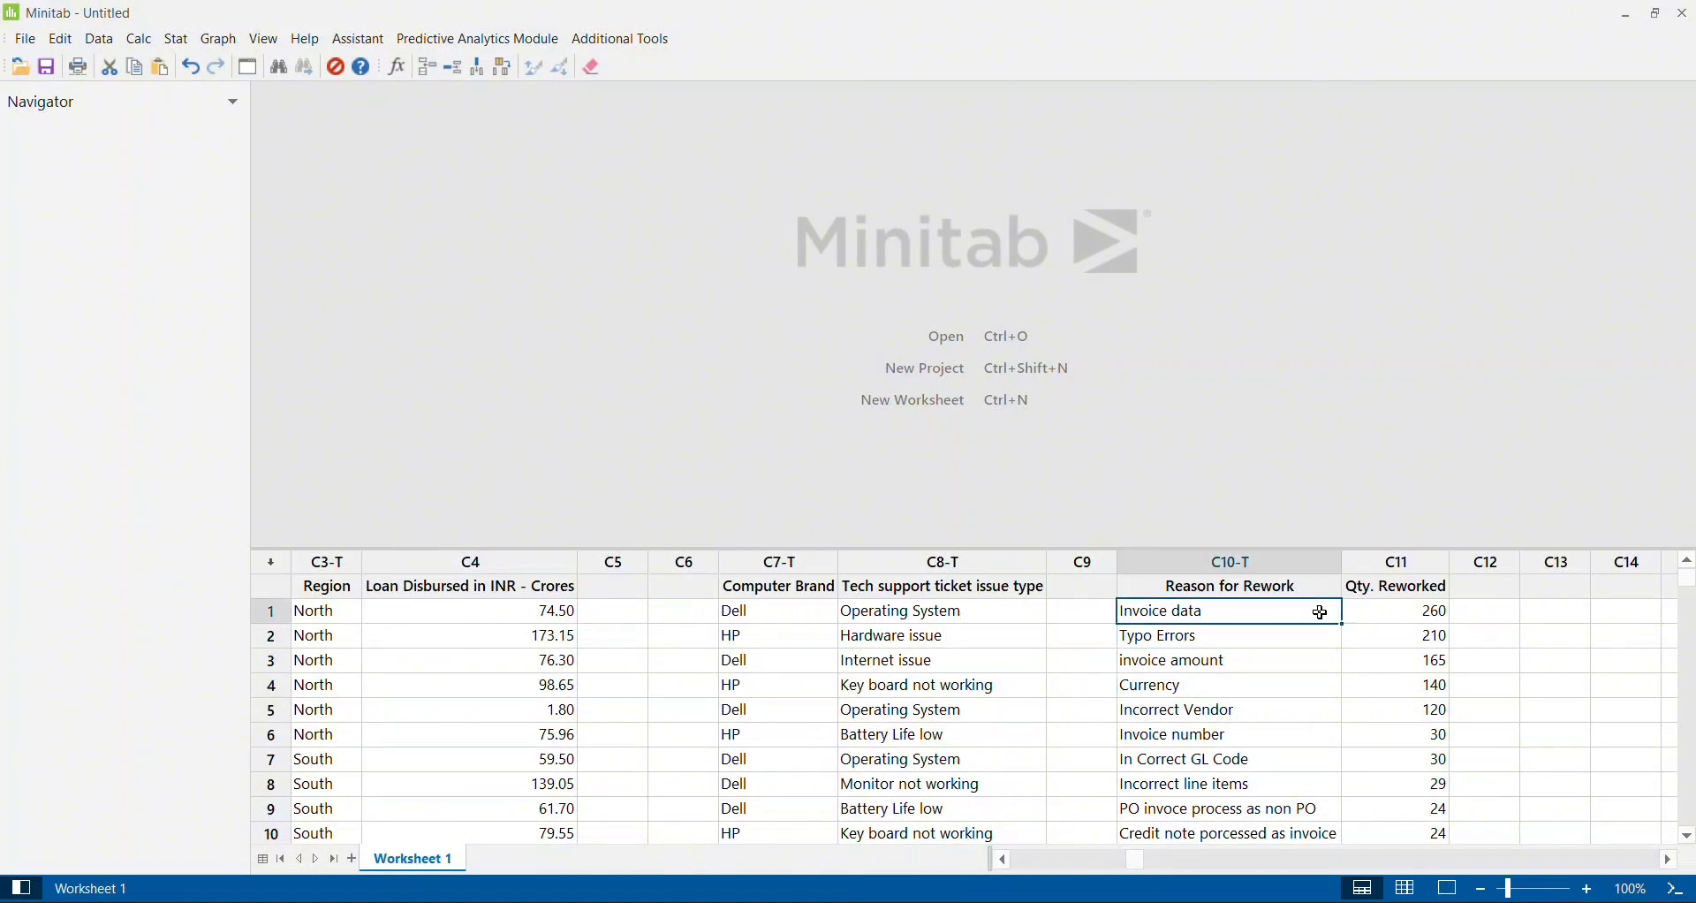
pyautogui.press('Right')
pyautogui.press('Right')
pyautogui.press('Left')
pyautogui.hotkey('ctrl', 'Home')
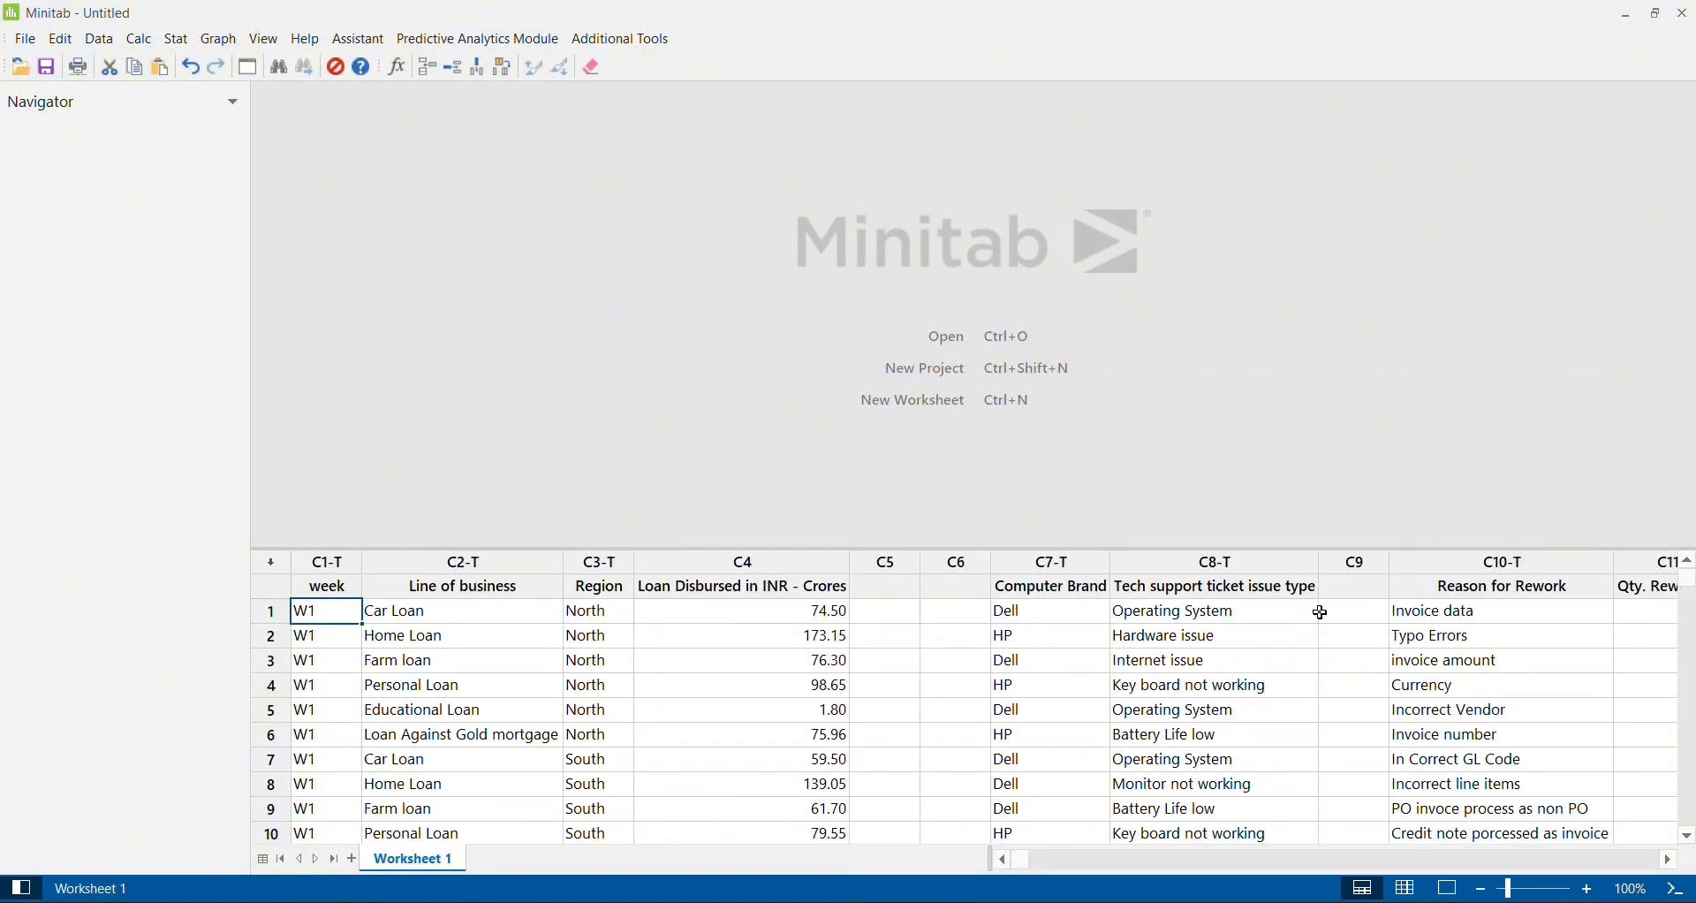
pyautogui.press('Right')
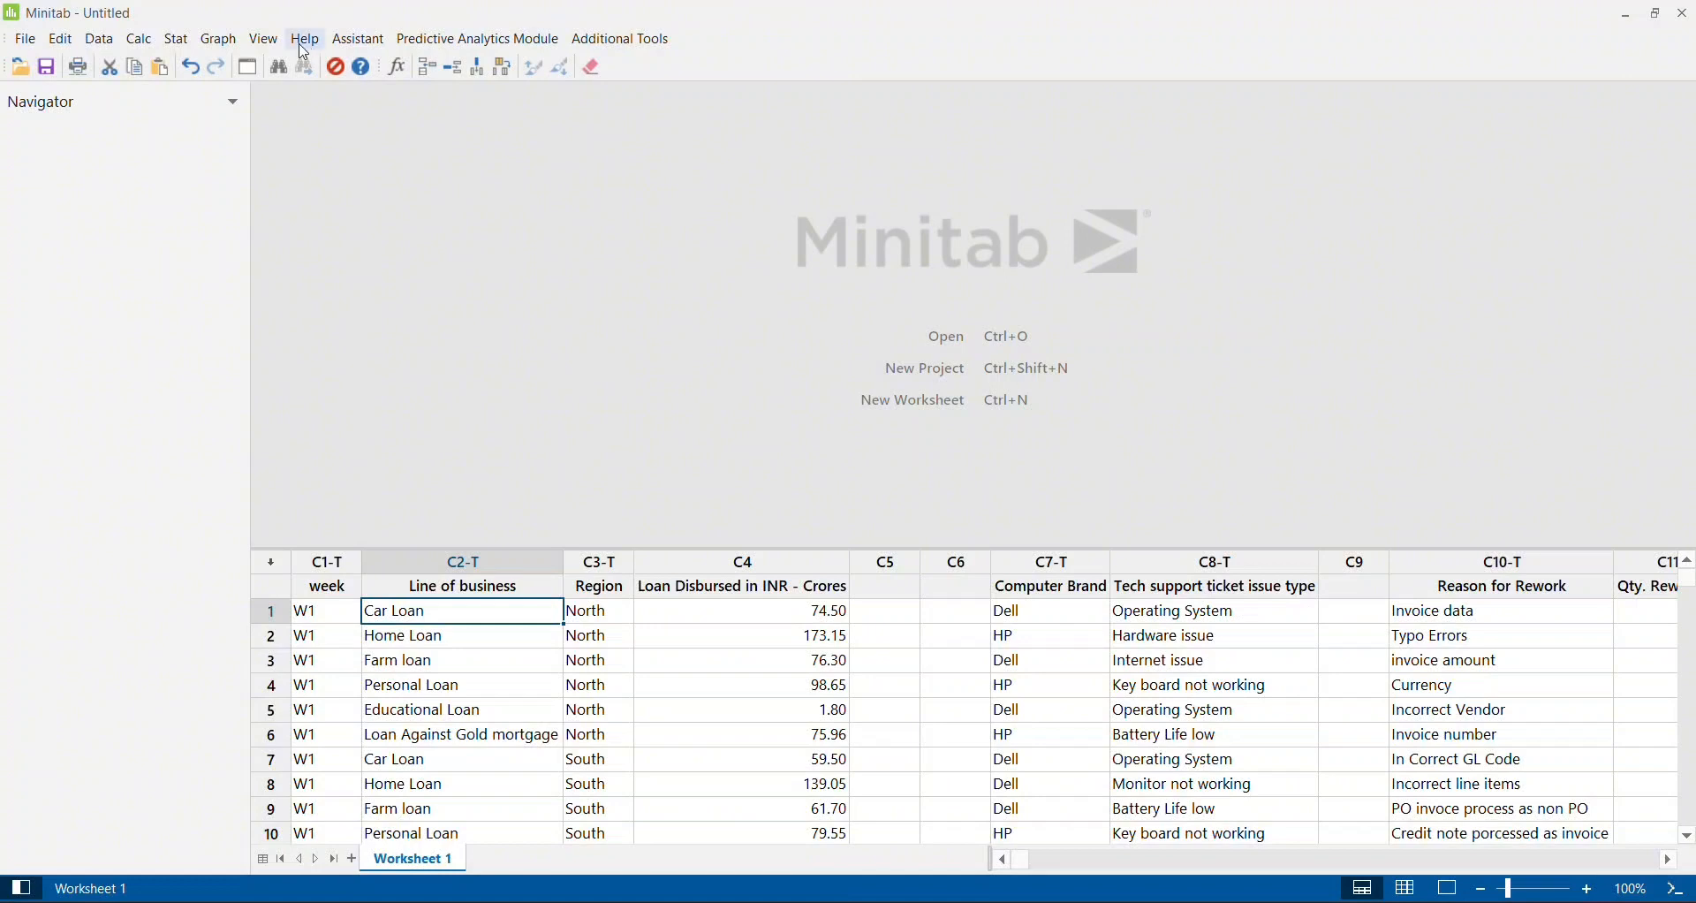
# Start a simple bar chart whose bars represent counts of unique values.
pyautogui.click(211, 43)
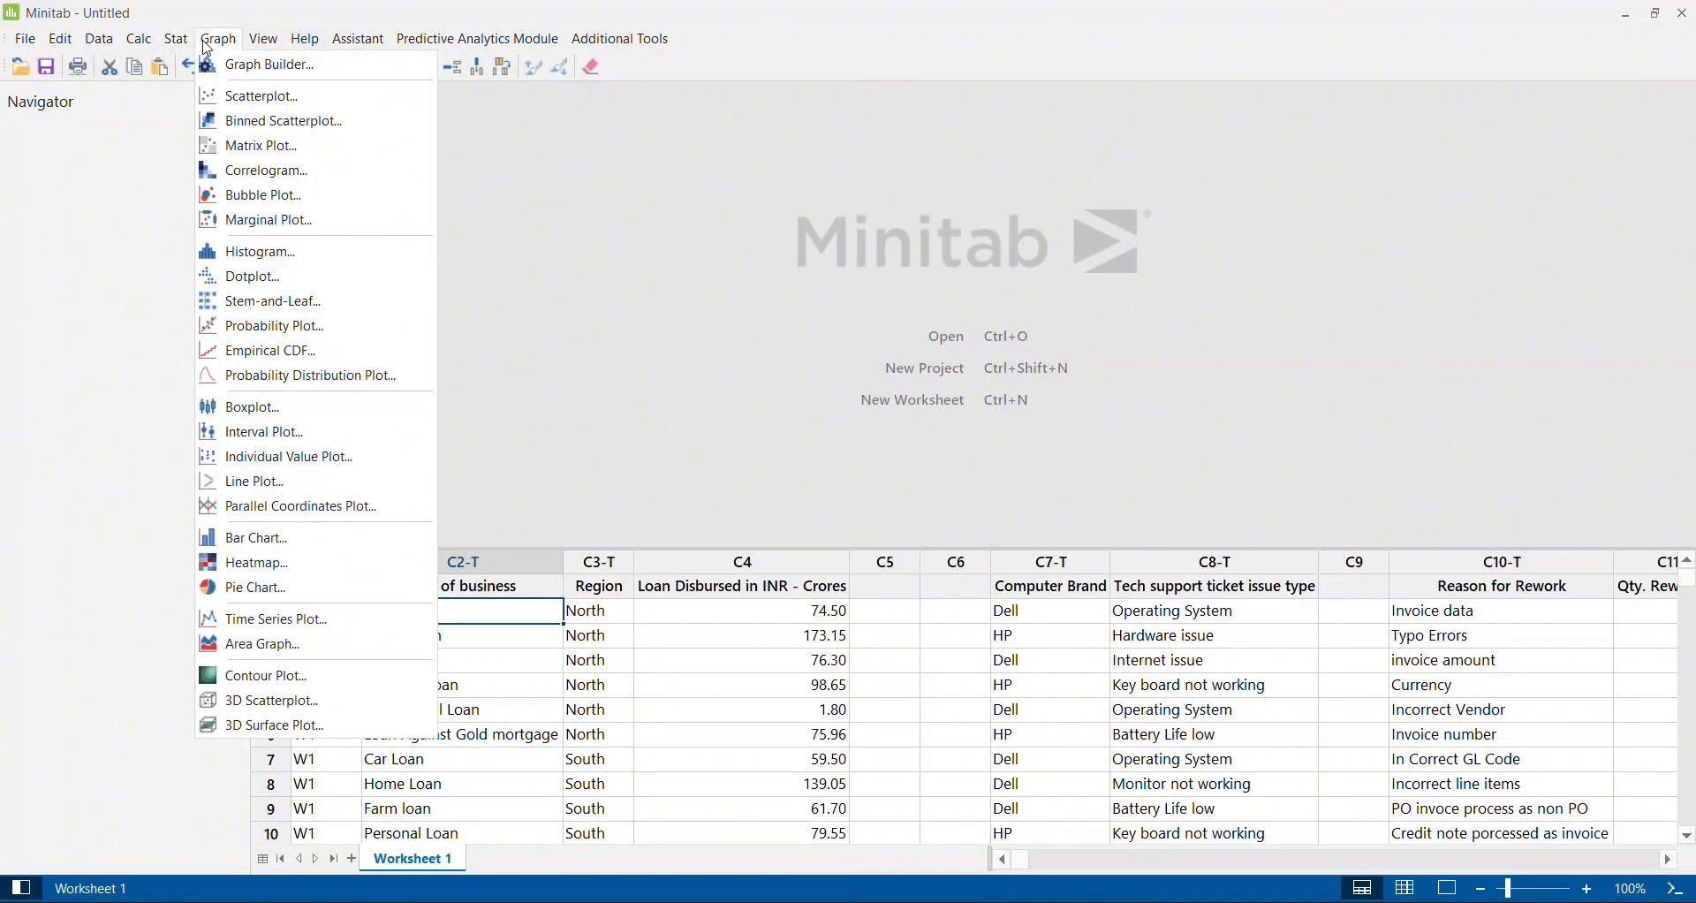
pyautogui.click(256, 541)
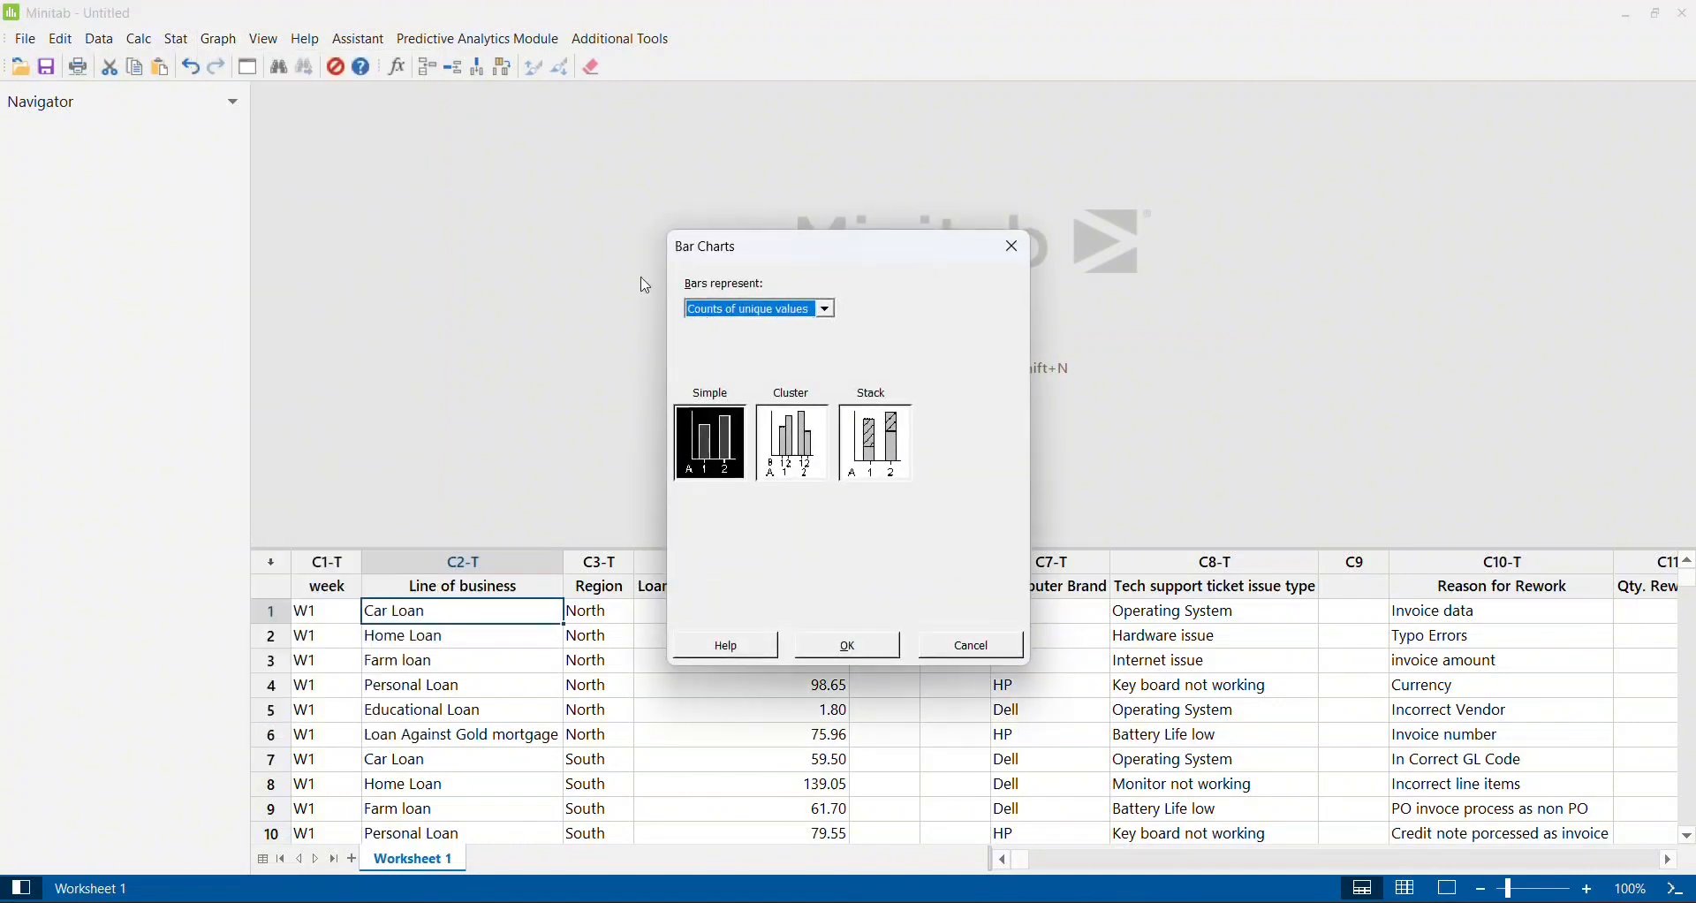
pyautogui.click(825, 311)
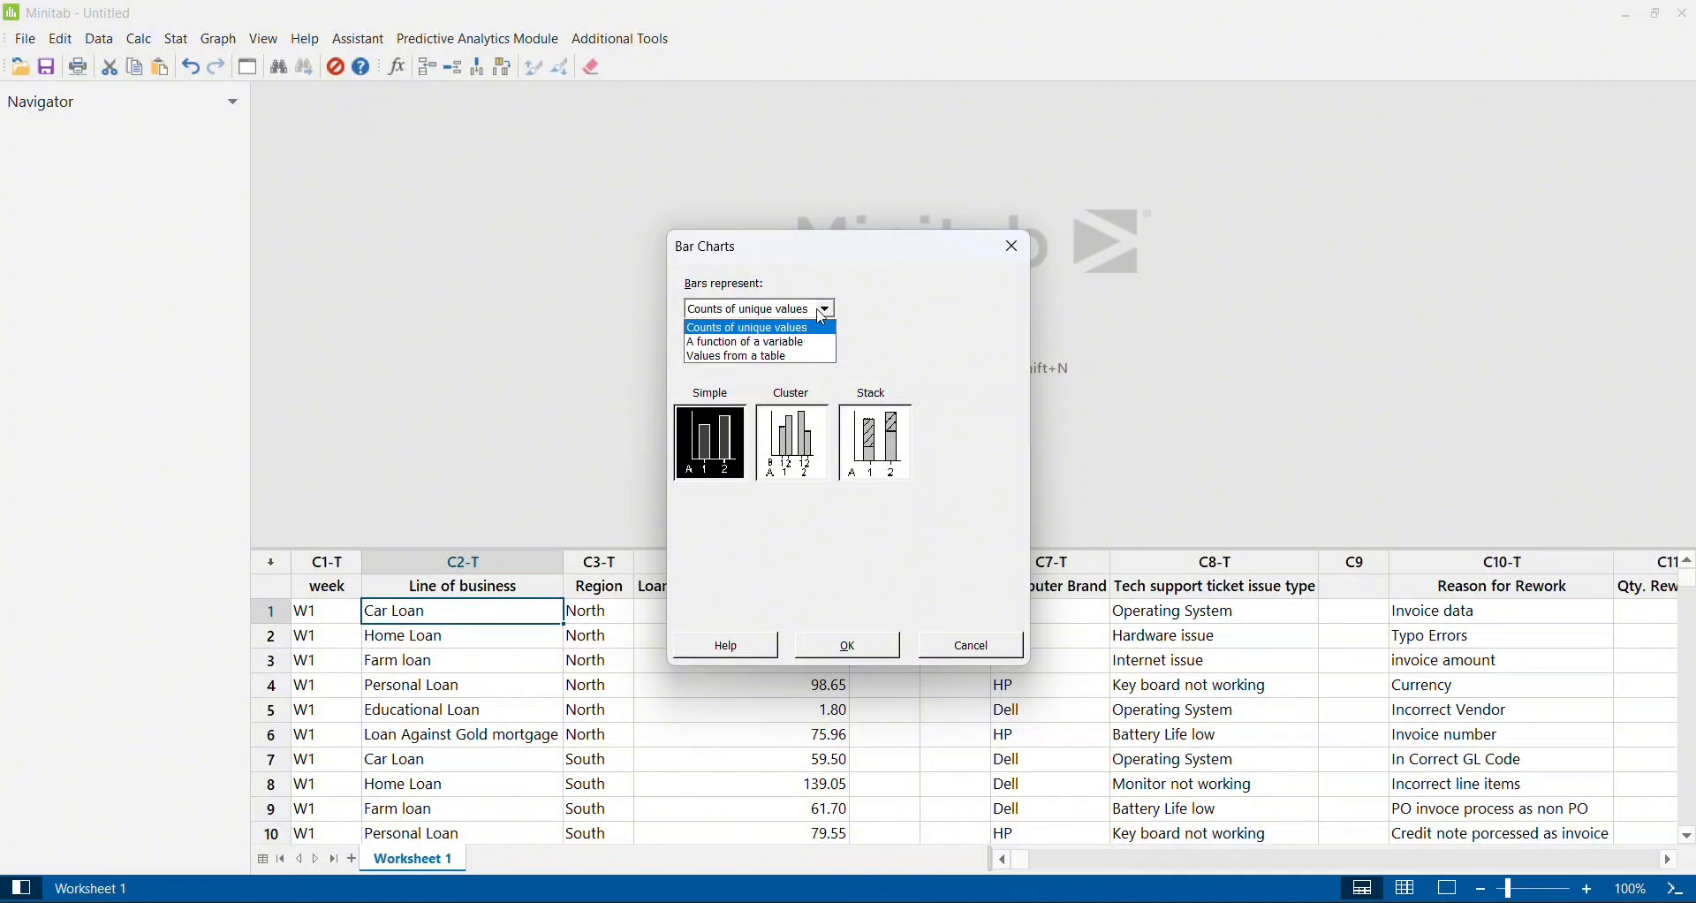
pyautogui.click(780, 332)
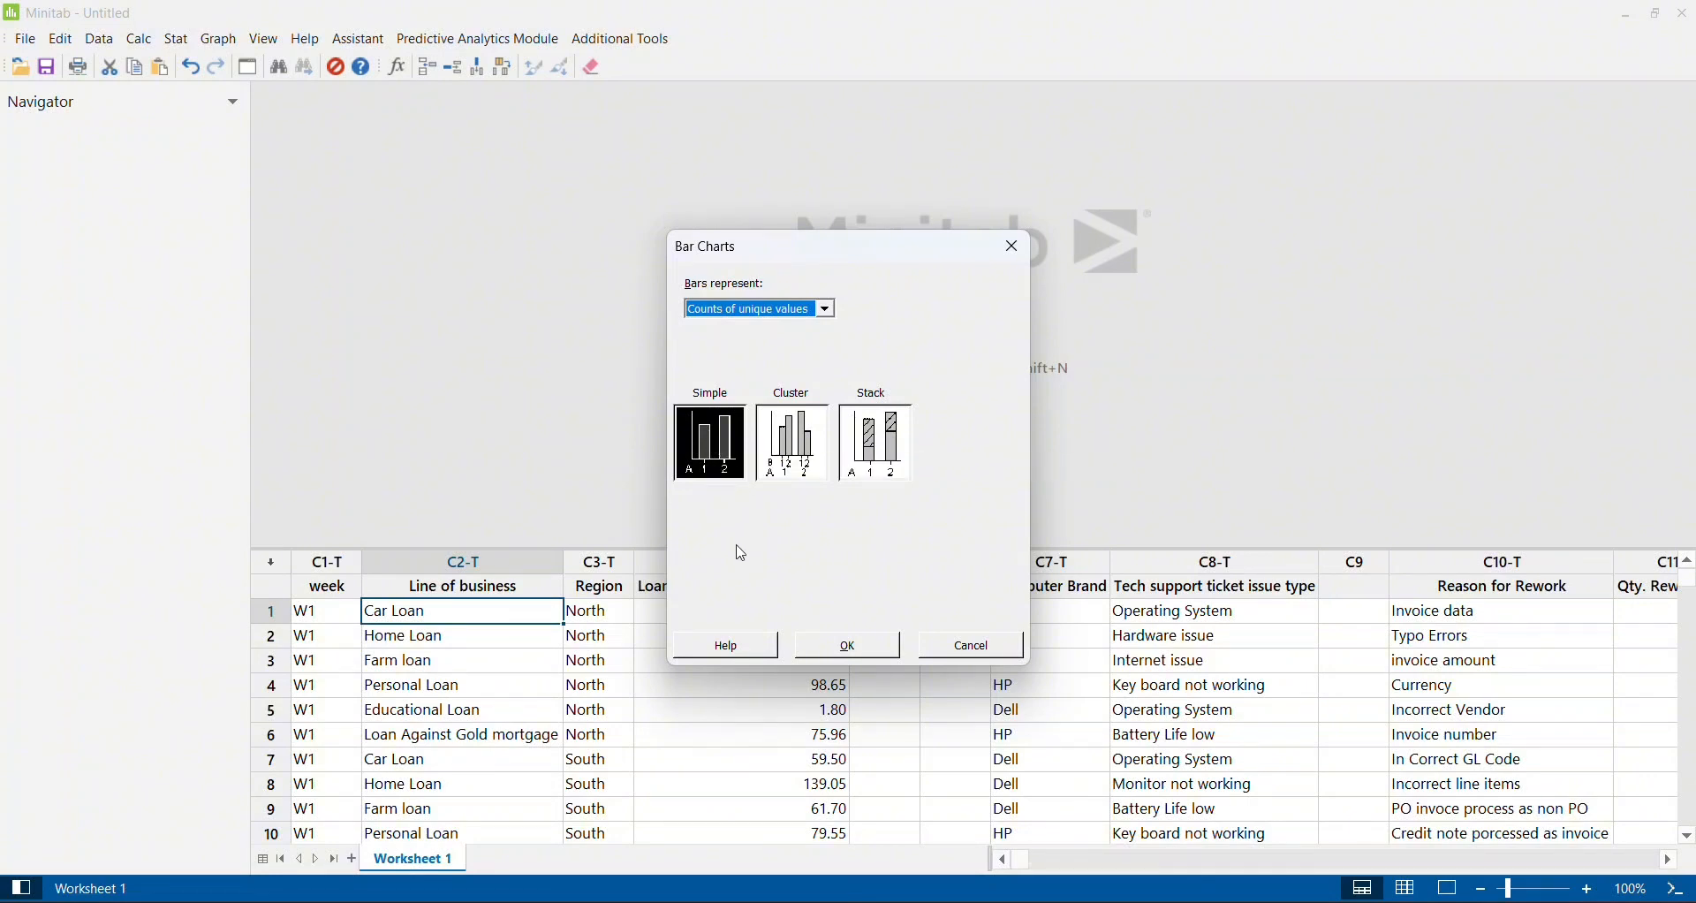
pyautogui.click(711, 437)
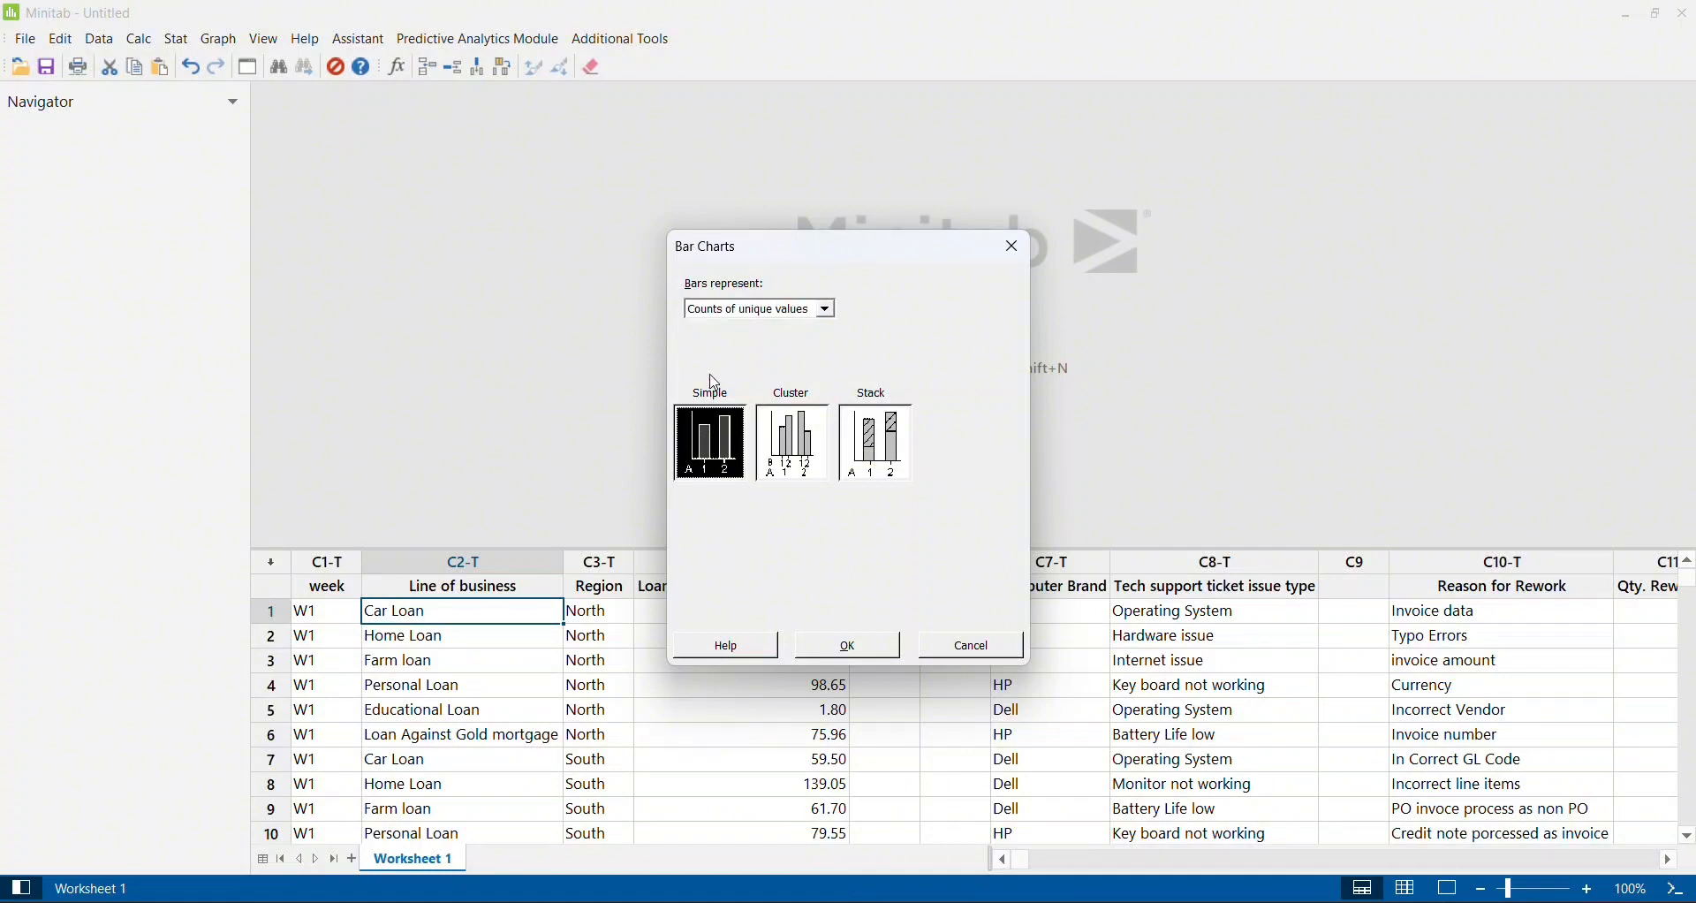
pyautogui.click(835, 649)
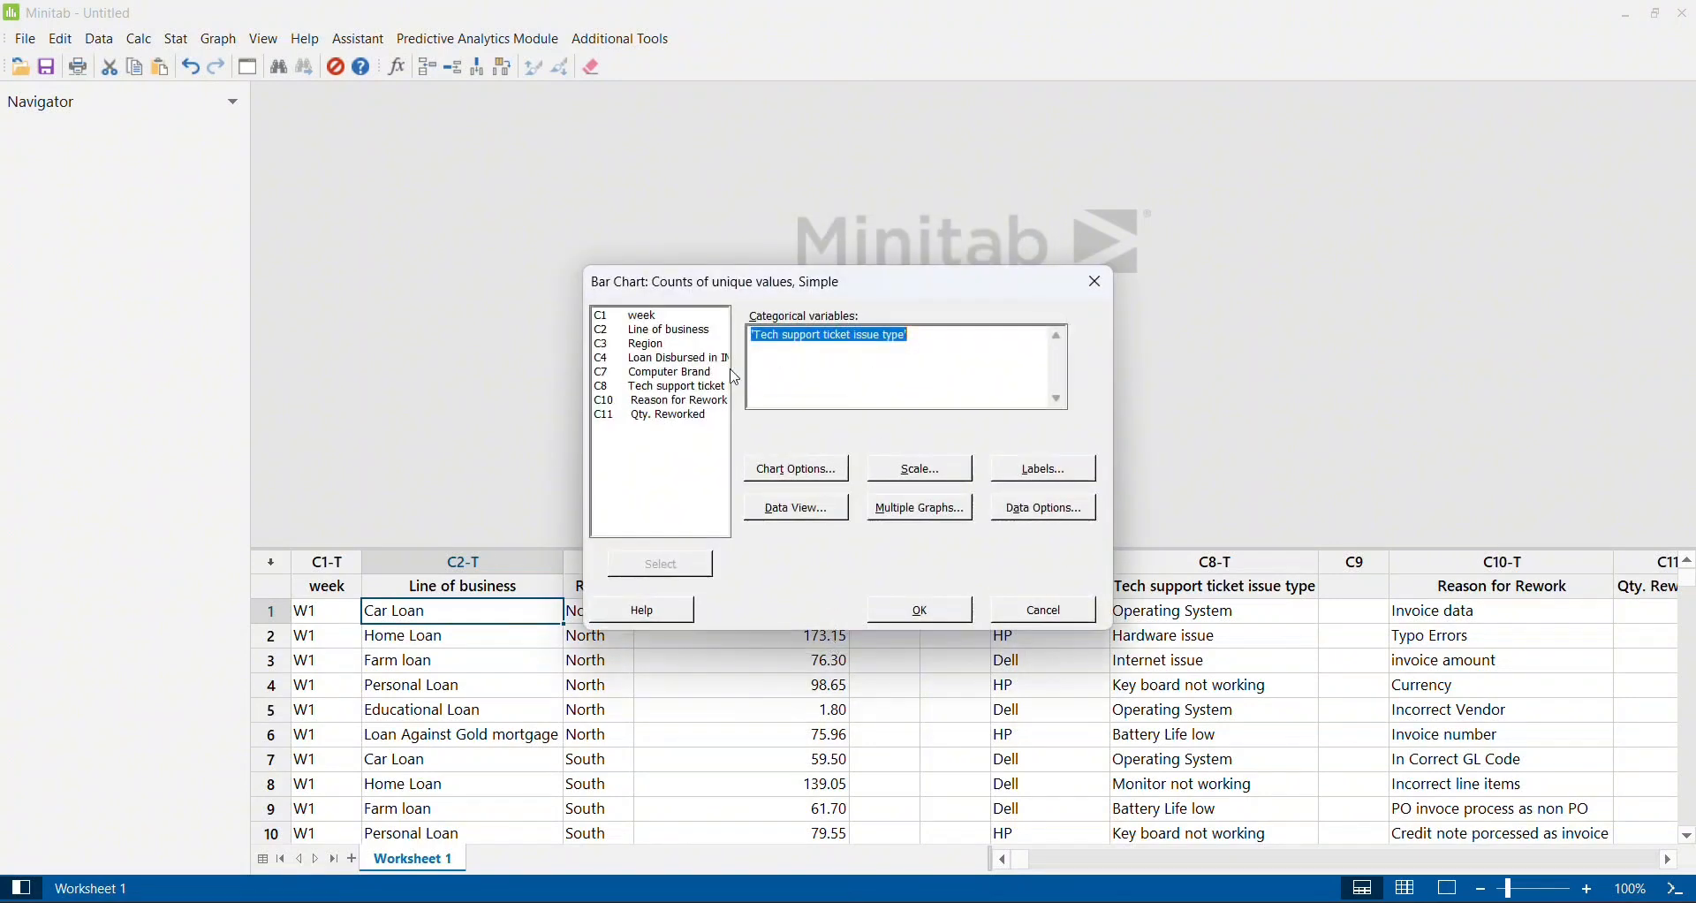
# Clear the categorical variables, assign Tech support ticket issue type as the only one, and generate the bar chart.
pyautogui.press('Delete')
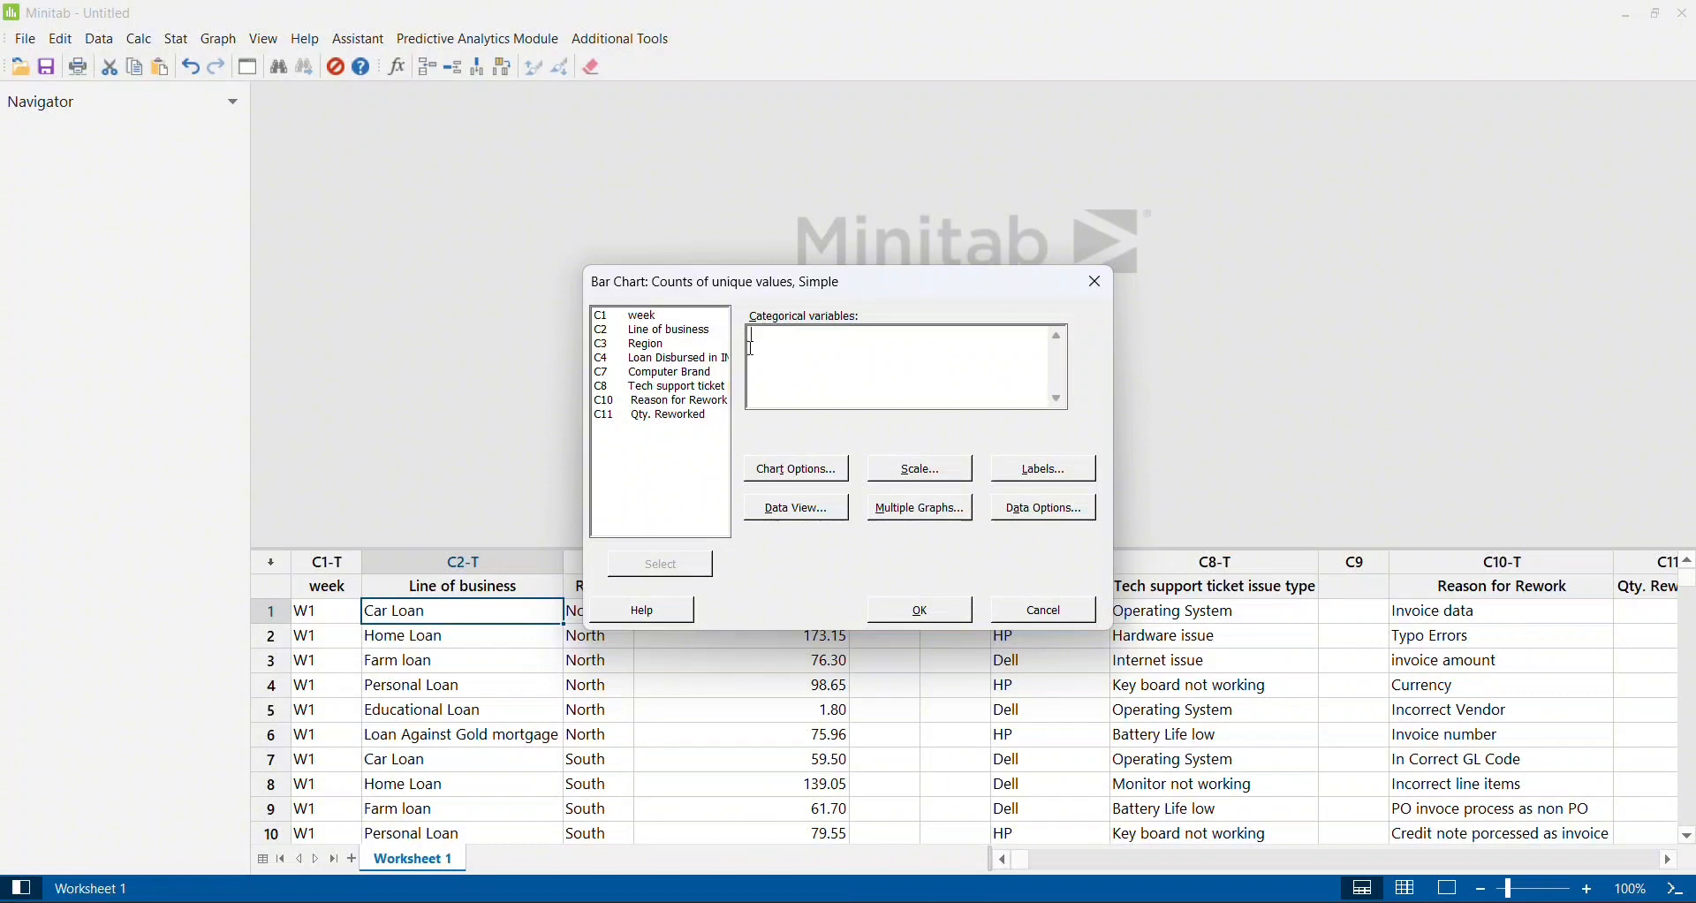
pyautogui.doubleClick(699, 394)
pyautogui.click(925, 620)
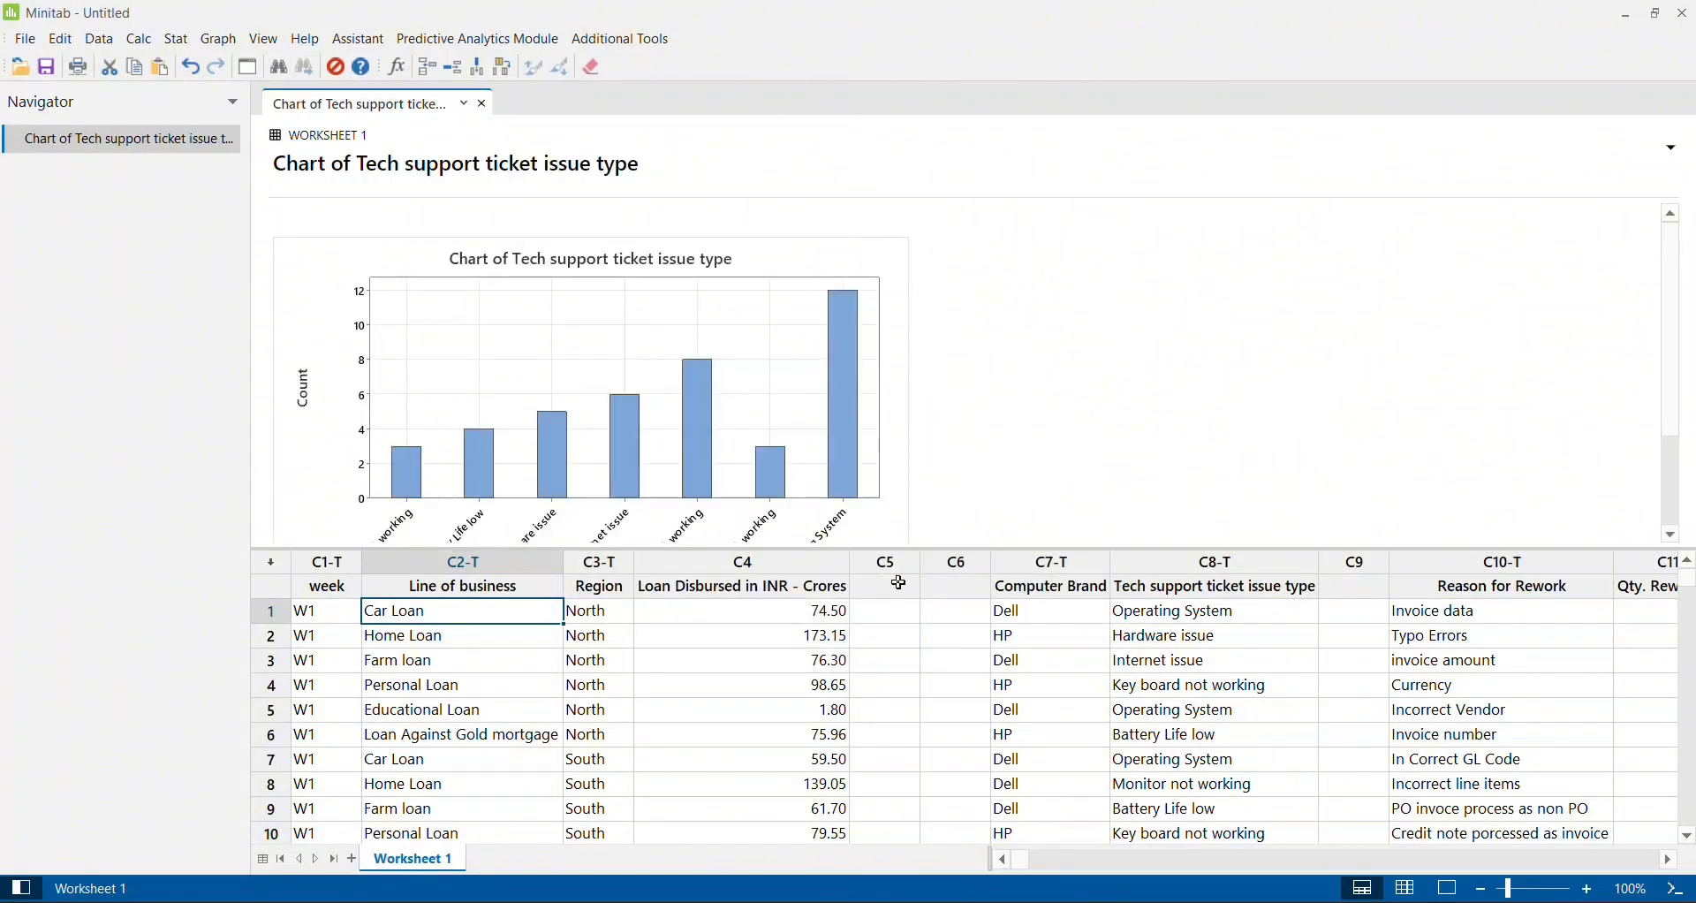
# Inspect the ticket issue type chart enlarged in the maximized graph editor, and close the editor without changes.
pyautogui.doubleClick(898, 424)
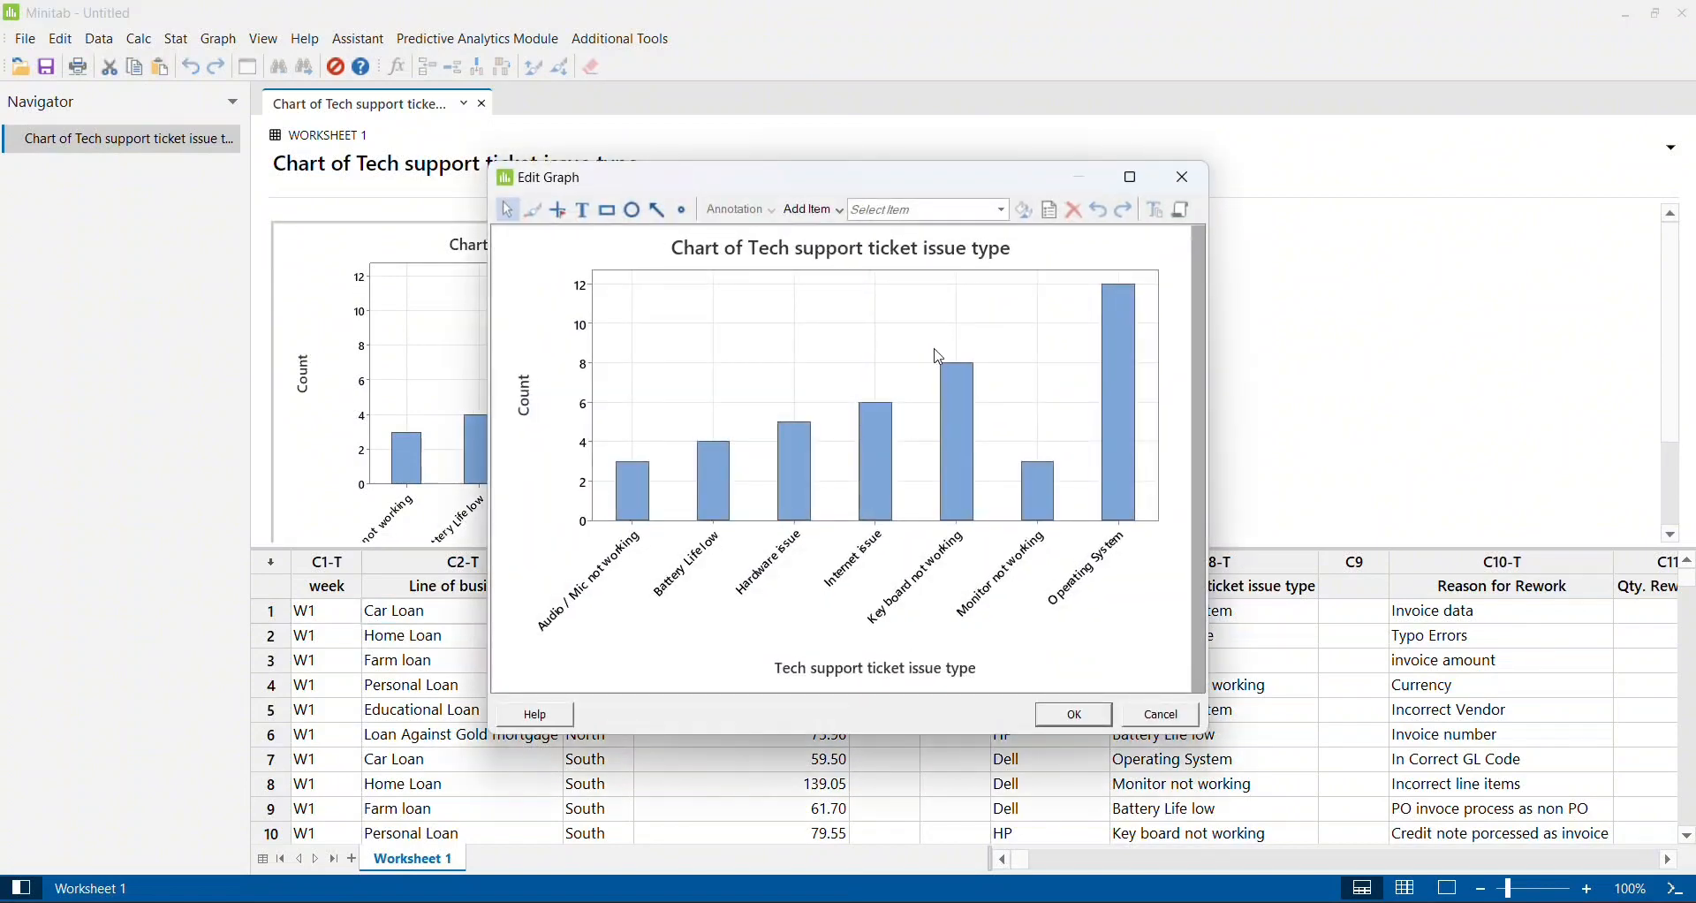
pyautogui.click(1132, 178)
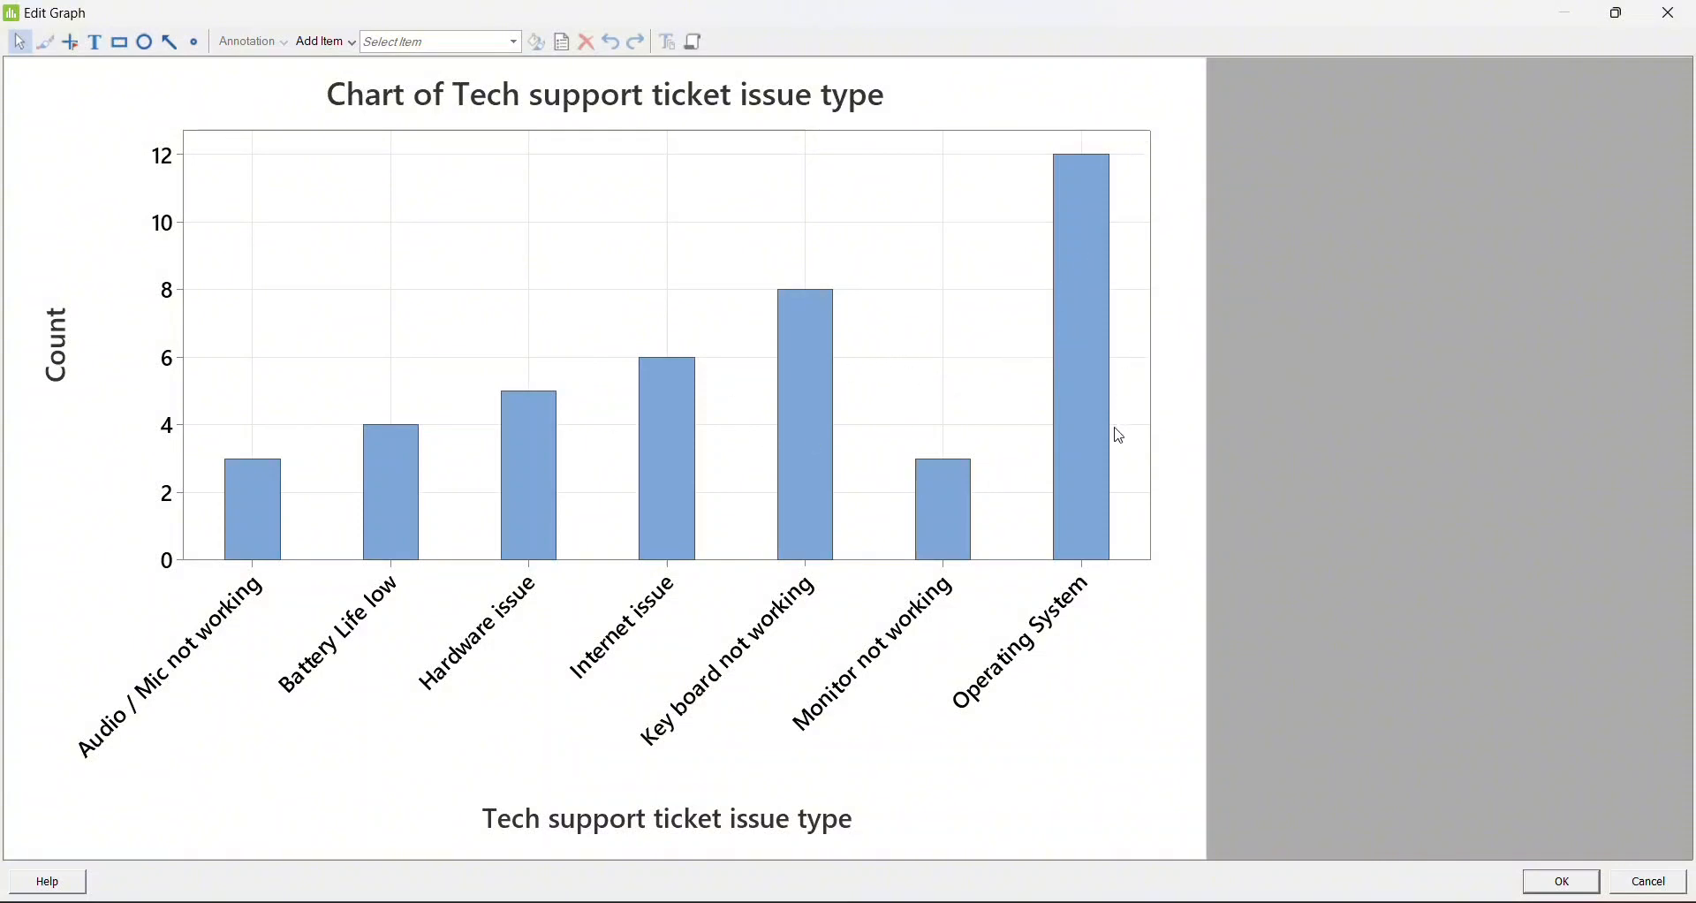
pyautogui.click(1685, 9)
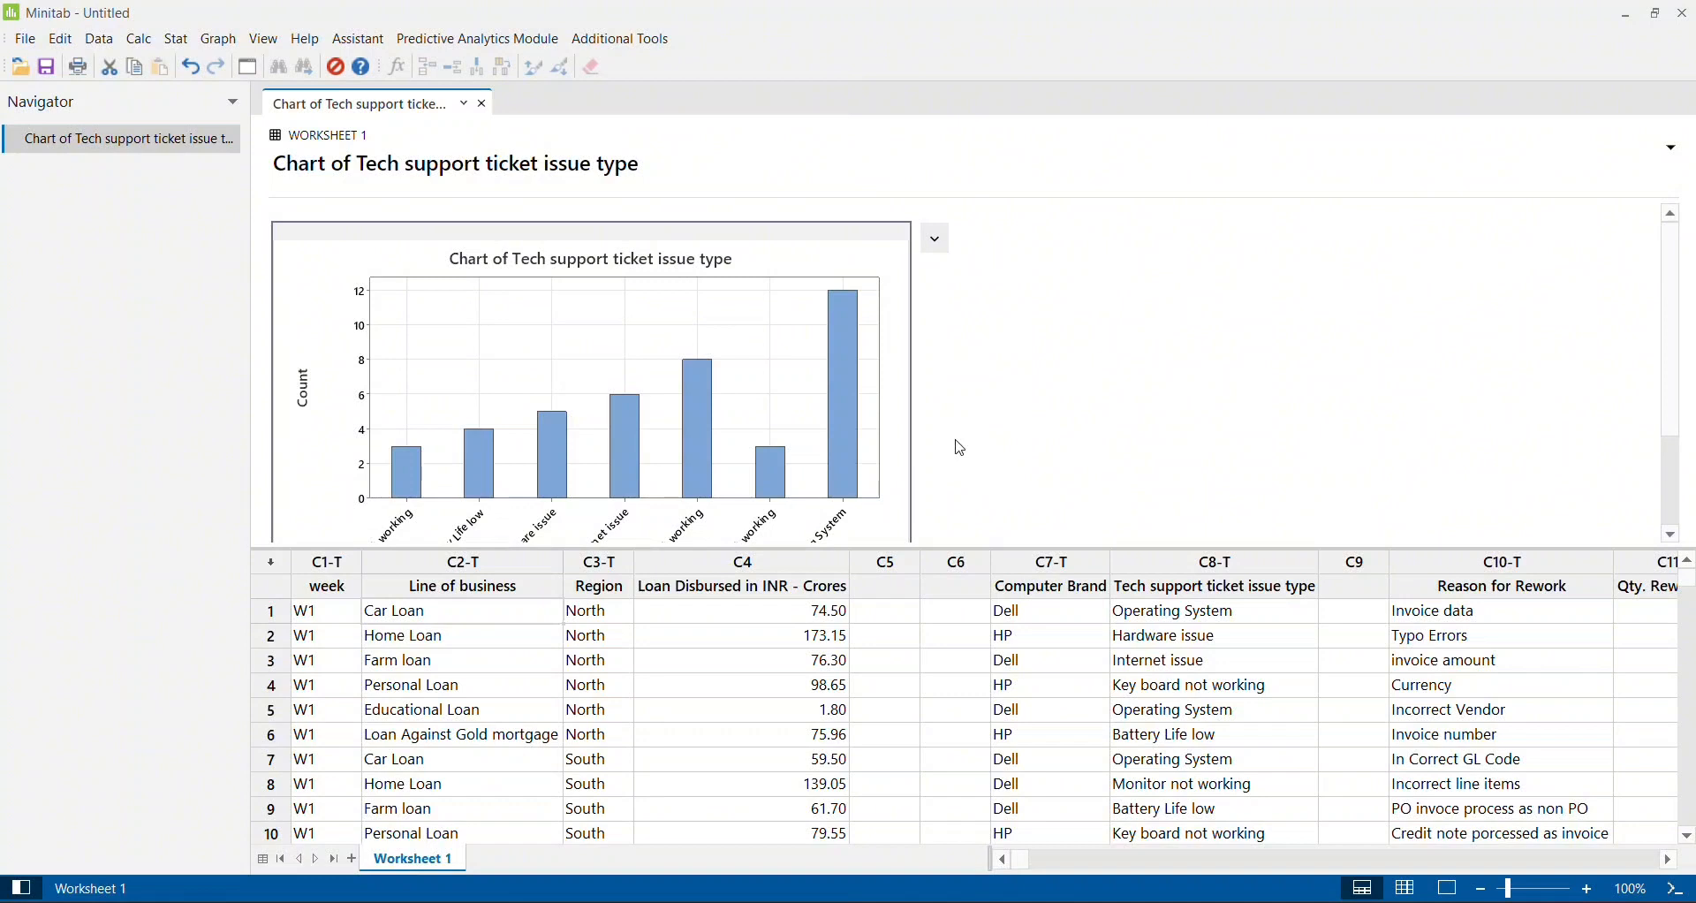
# Review the data label types and data display options of the simple ticket issue type chart, and leave without changing anything.
pyautogui.hotkey('ctrl', 'e')
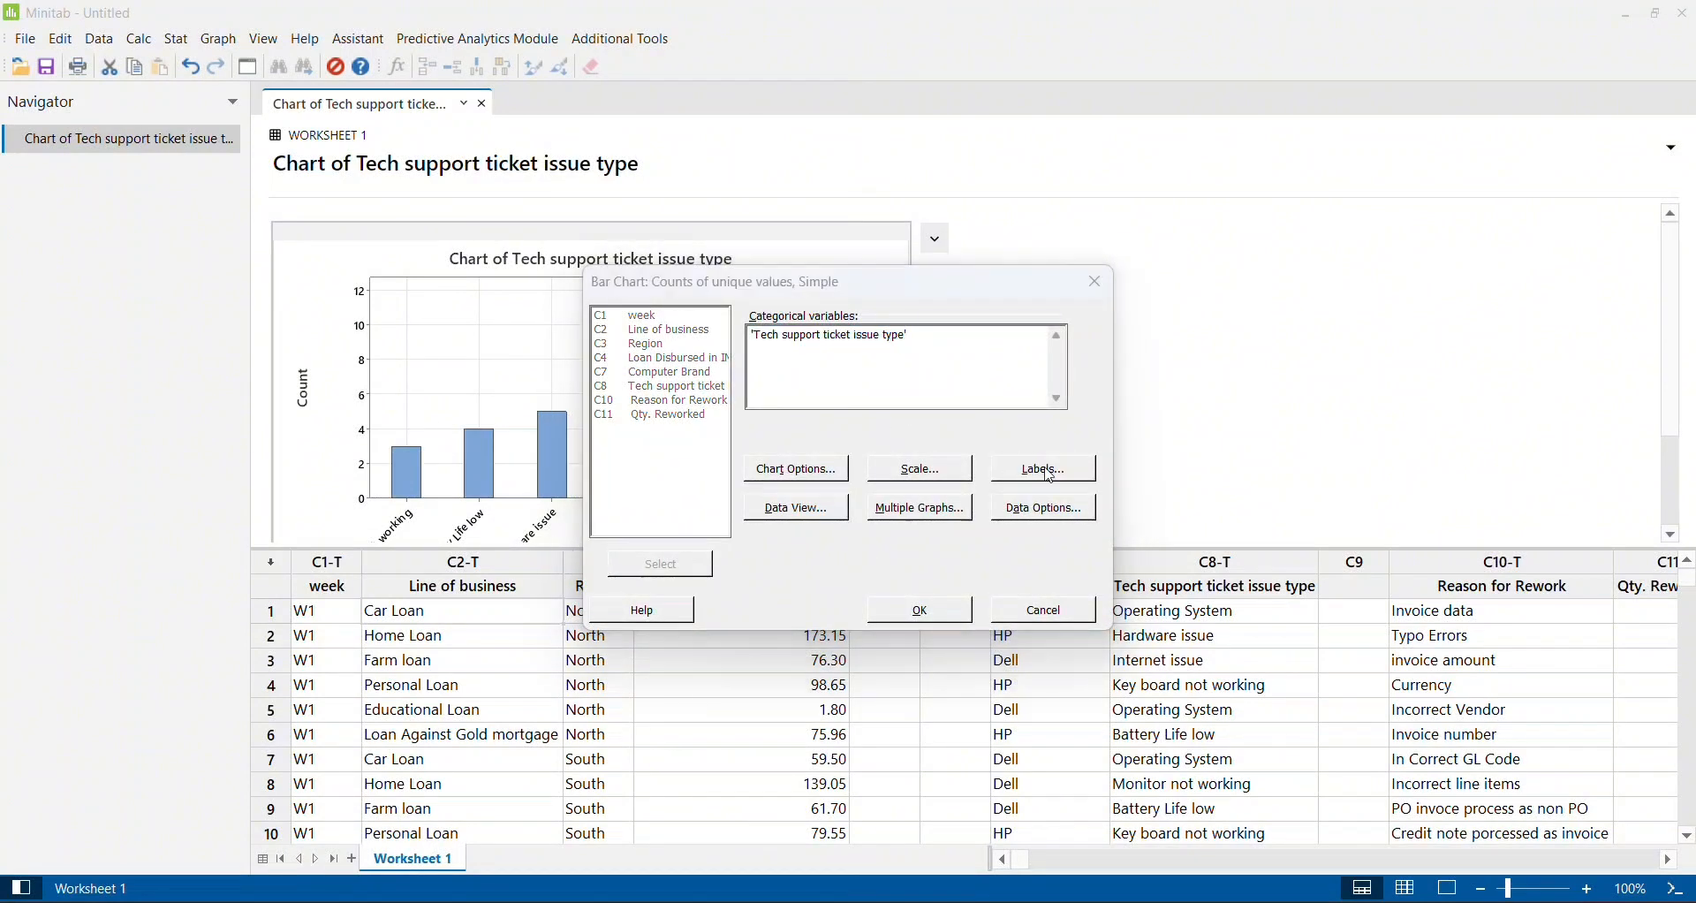
pyautogui.click(1050, 474)
pyautogui.click(766, 300)
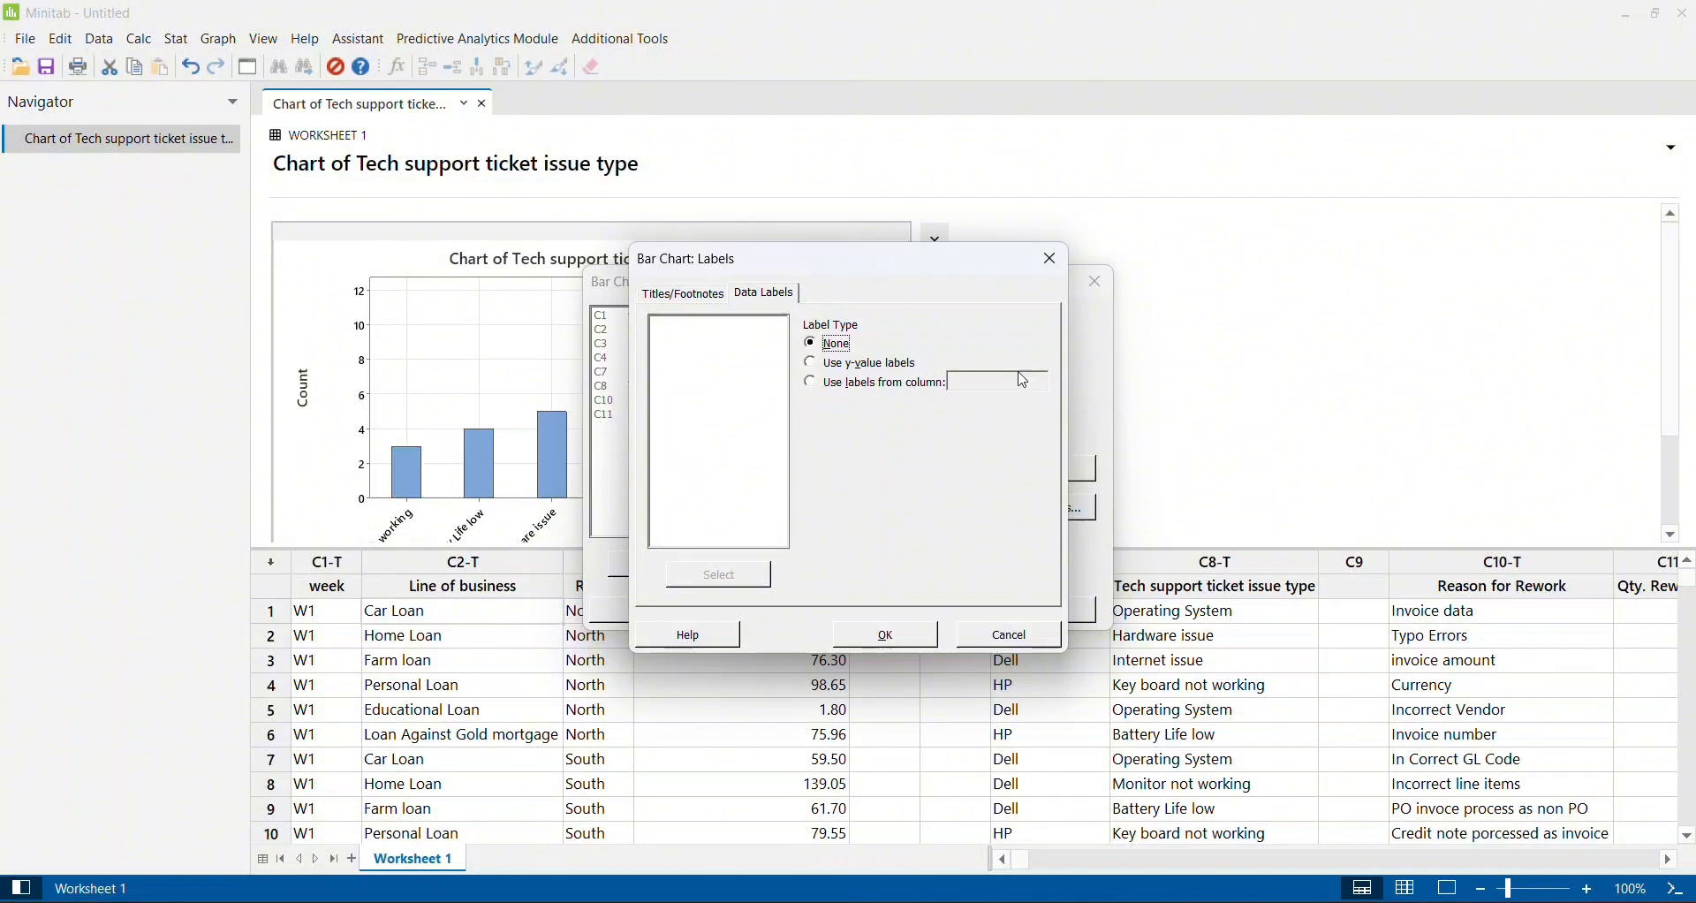
pyautogui.click(1052, 259)
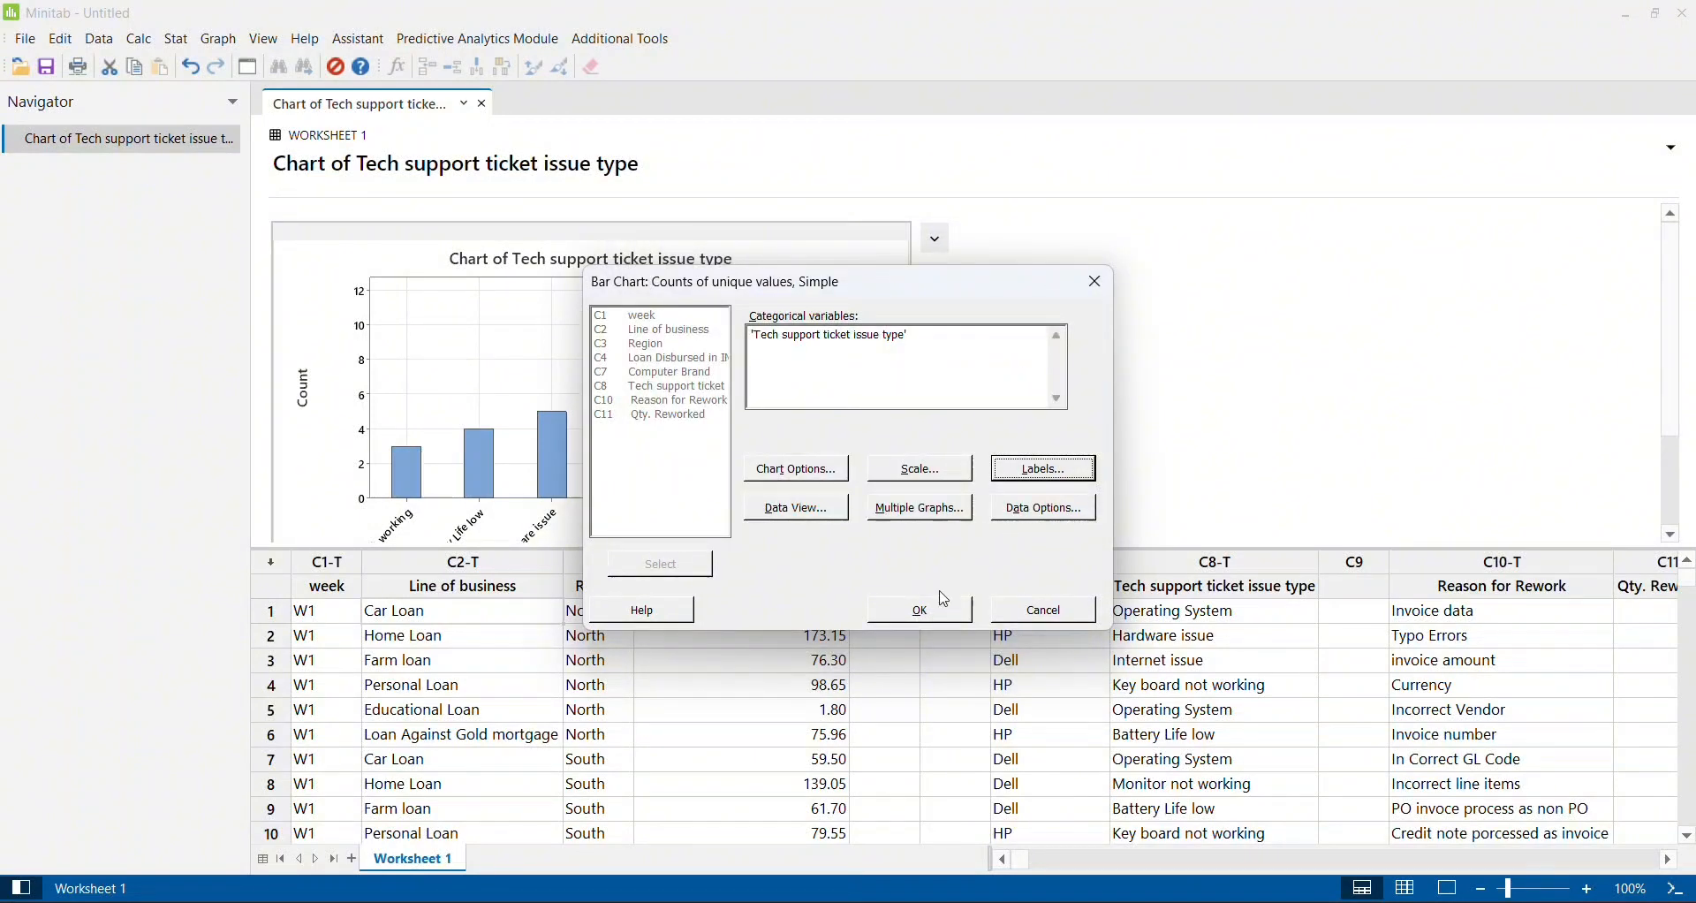
pyautogui.click(779, 511)
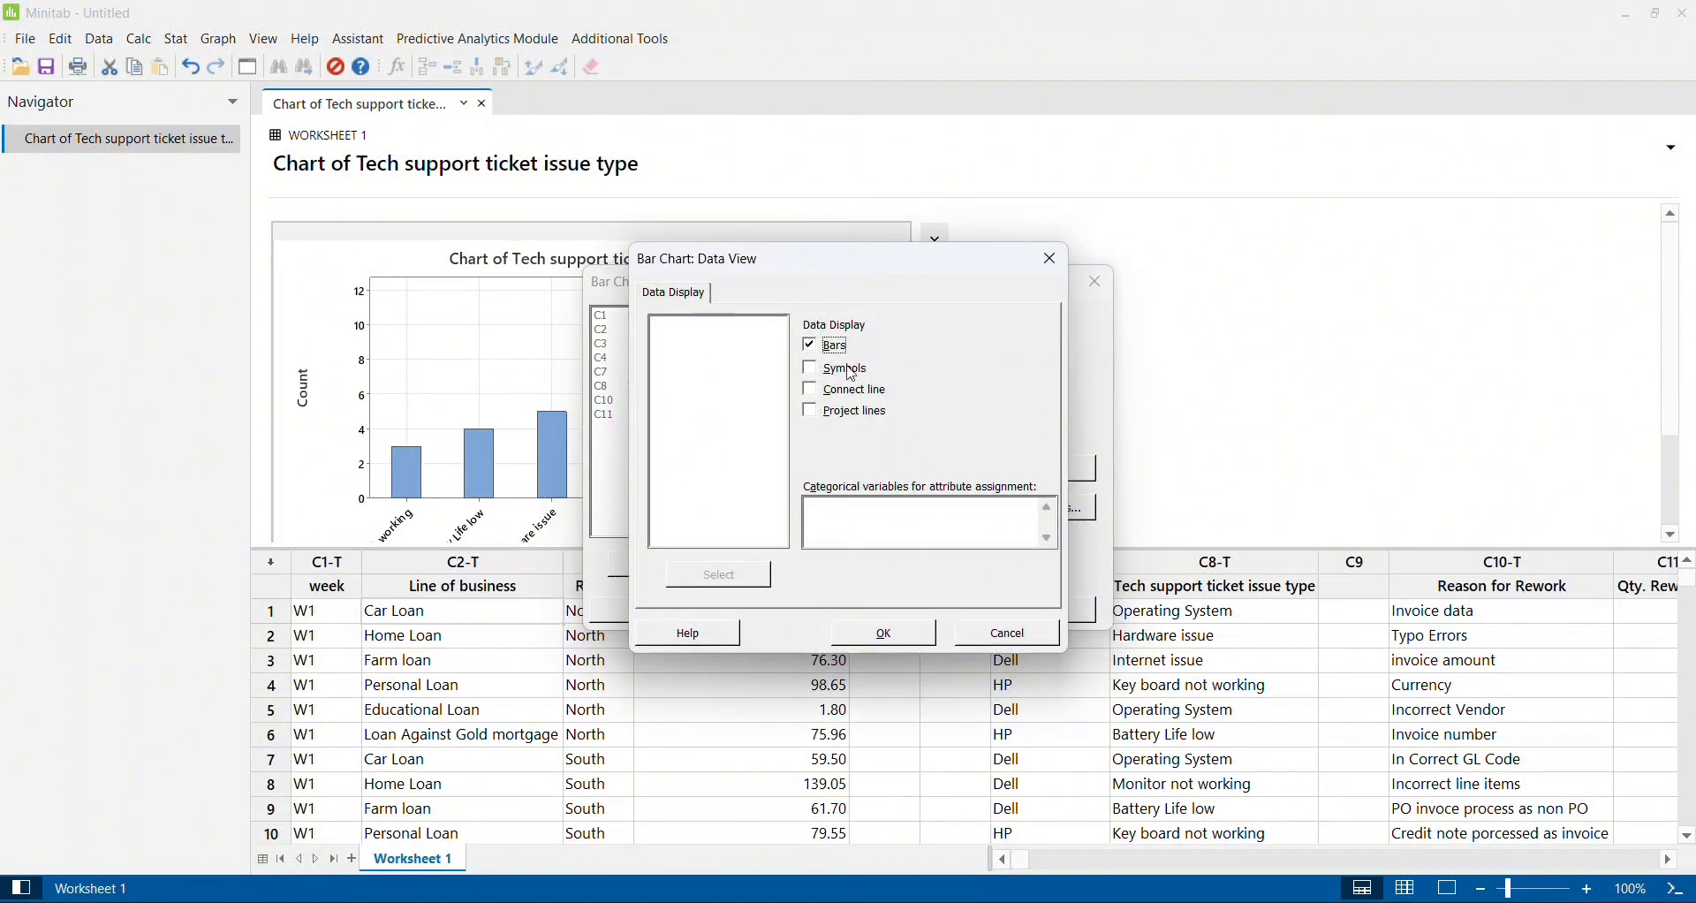
pyautogui.click(1051, 260)
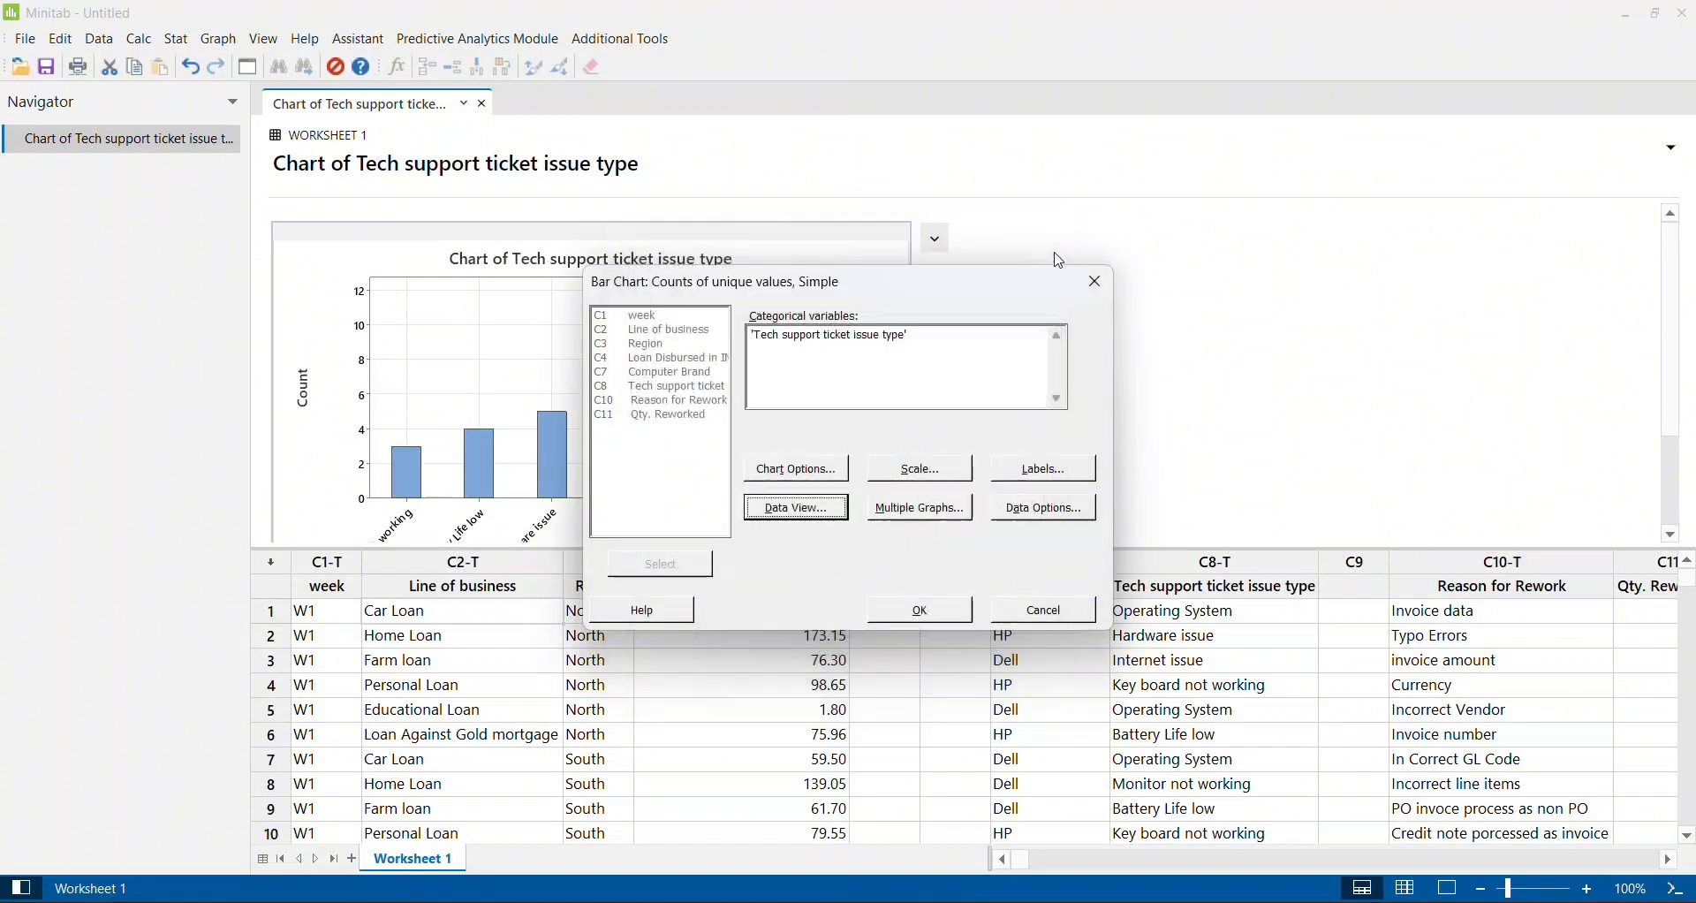
pyautogui.click(1094, 292)
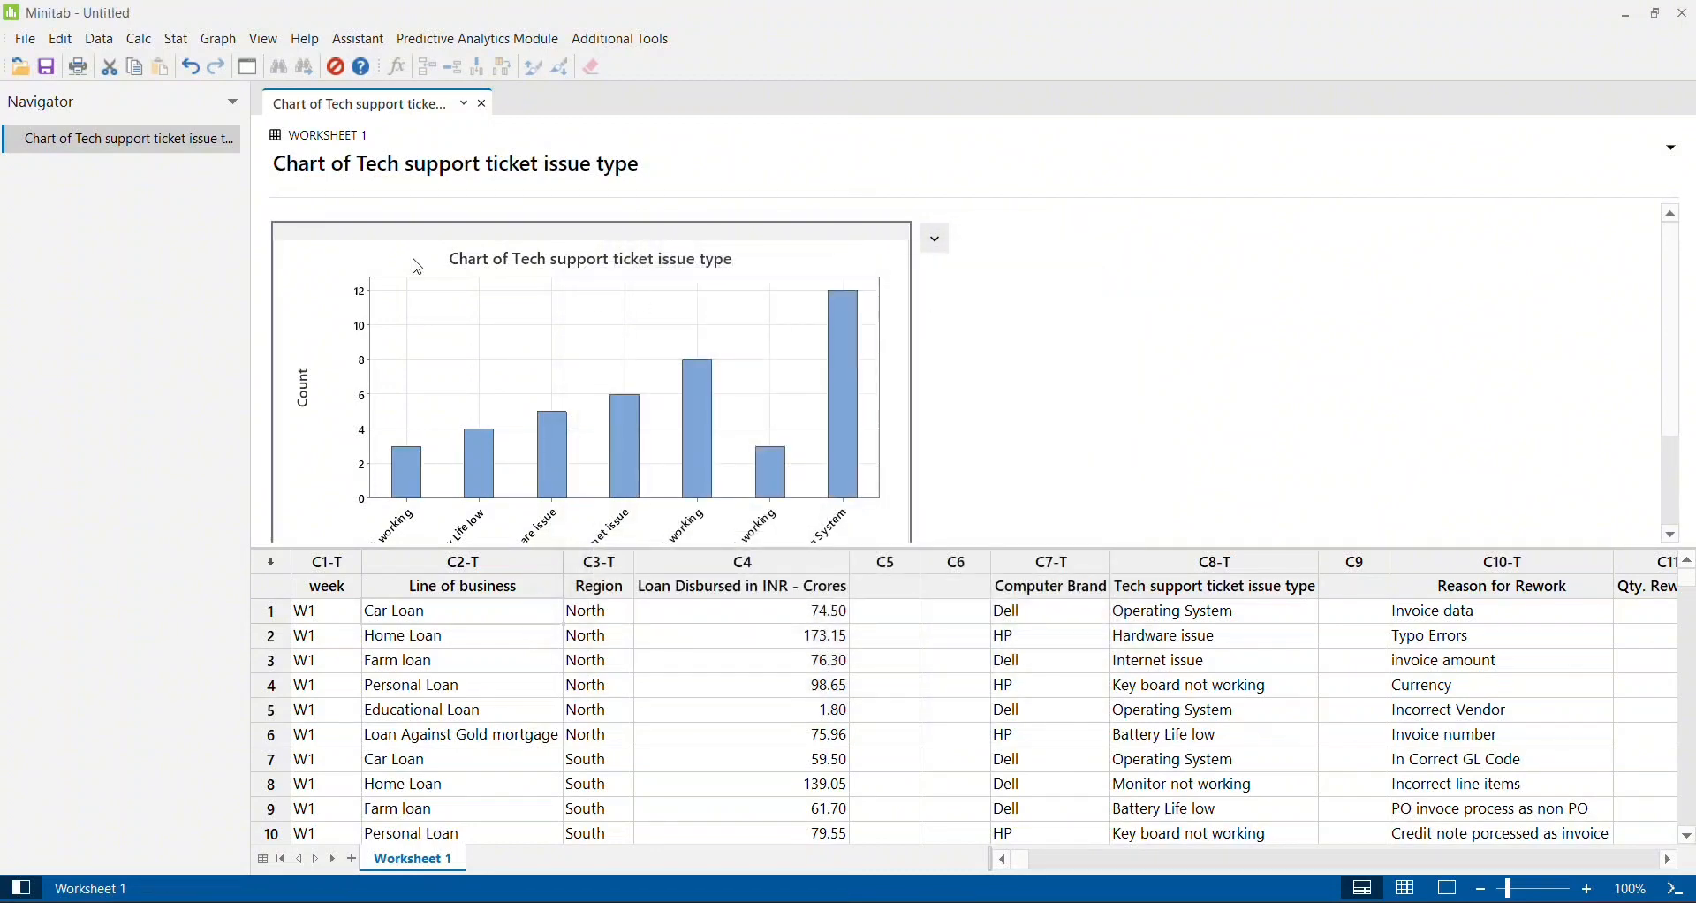
# Start a clustered bar chart whose bars represent counts of unique values.
pyautogui.click(218, 39)
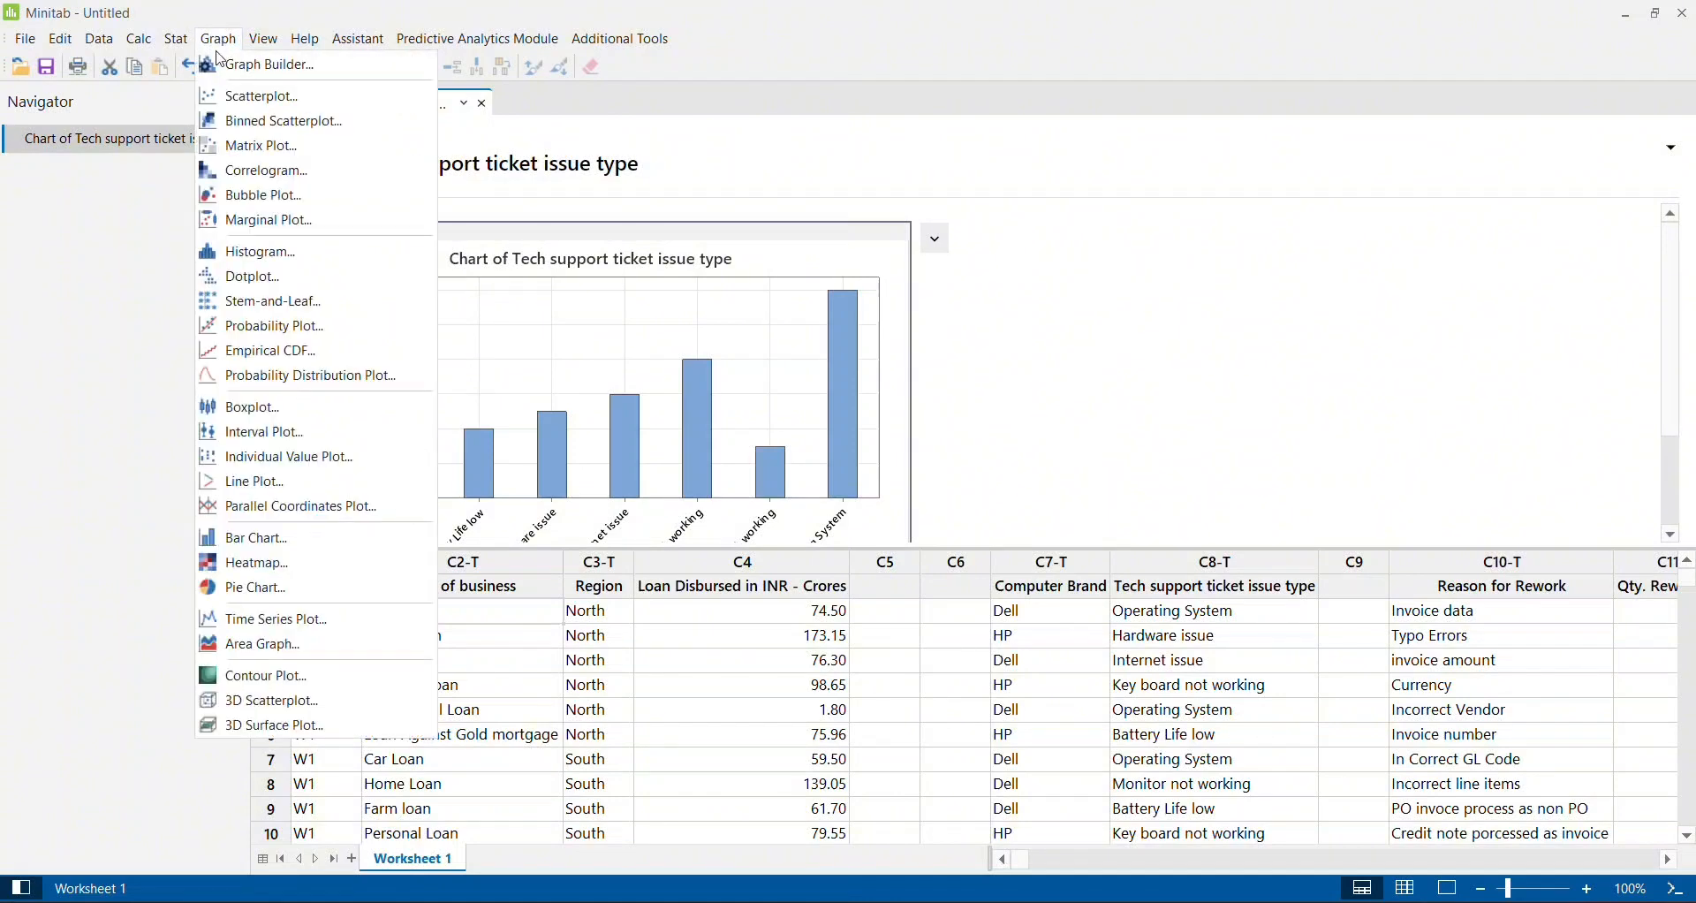
pyautogui.click(250, 539)
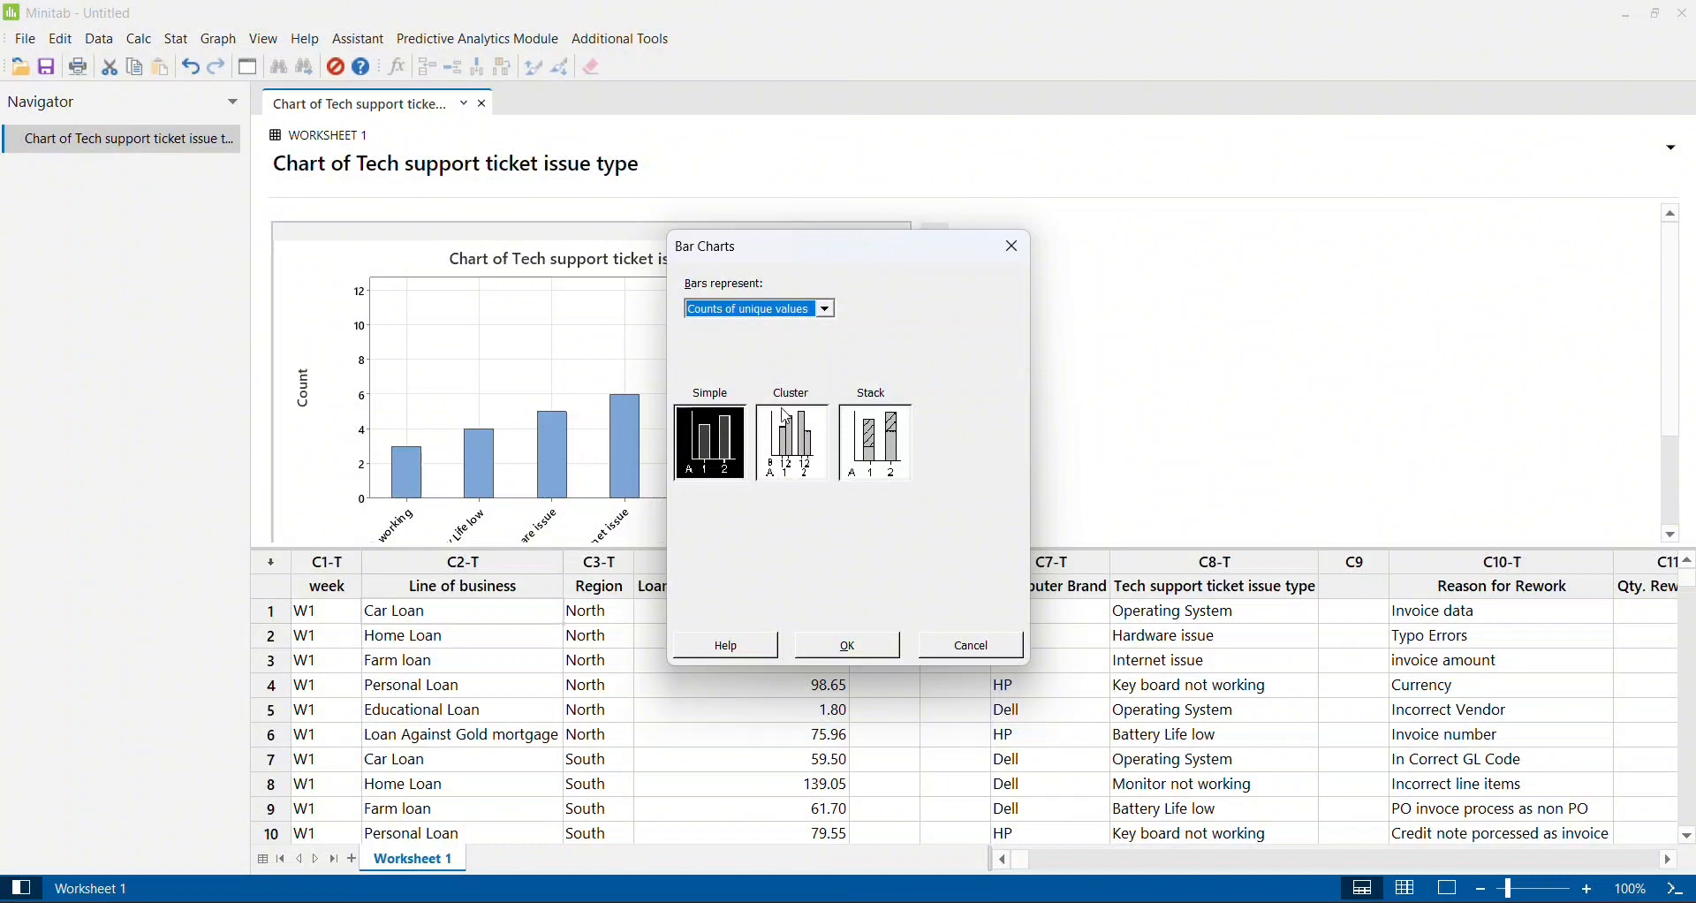
pyautogui.click(808, 456)
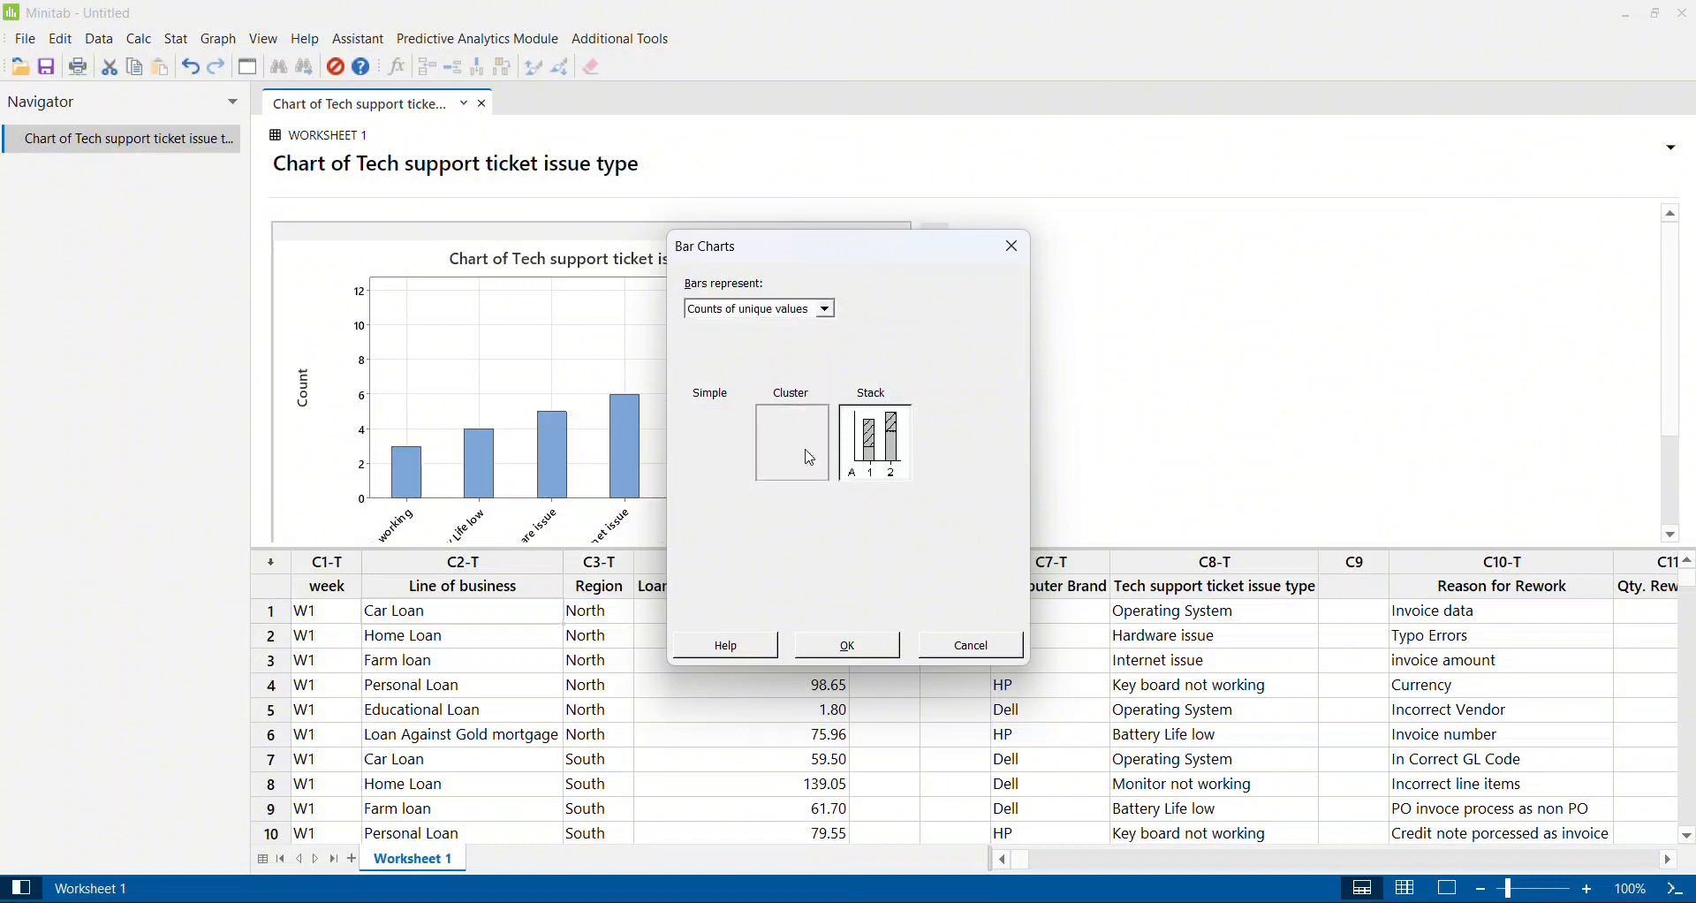
pyautogui.click(847, 647)
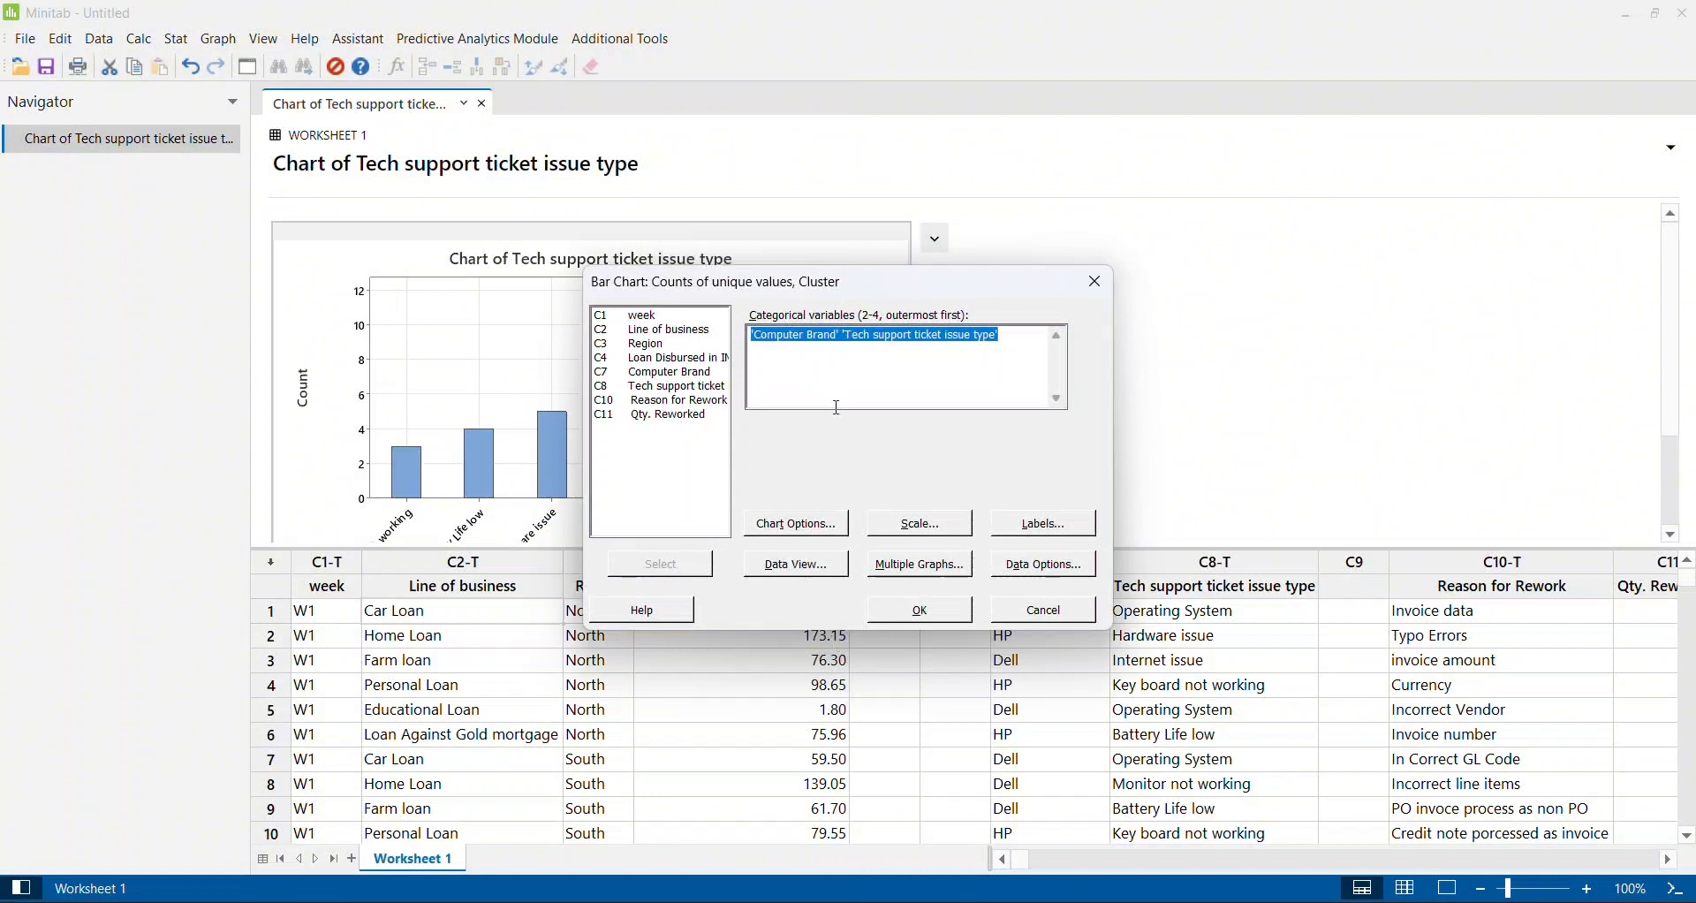
# Replace the categorical variables with Computer Brand as outermost followed by Tech support ticket issue type, and generate the clustered chart.
pyautogui.press('Delete')
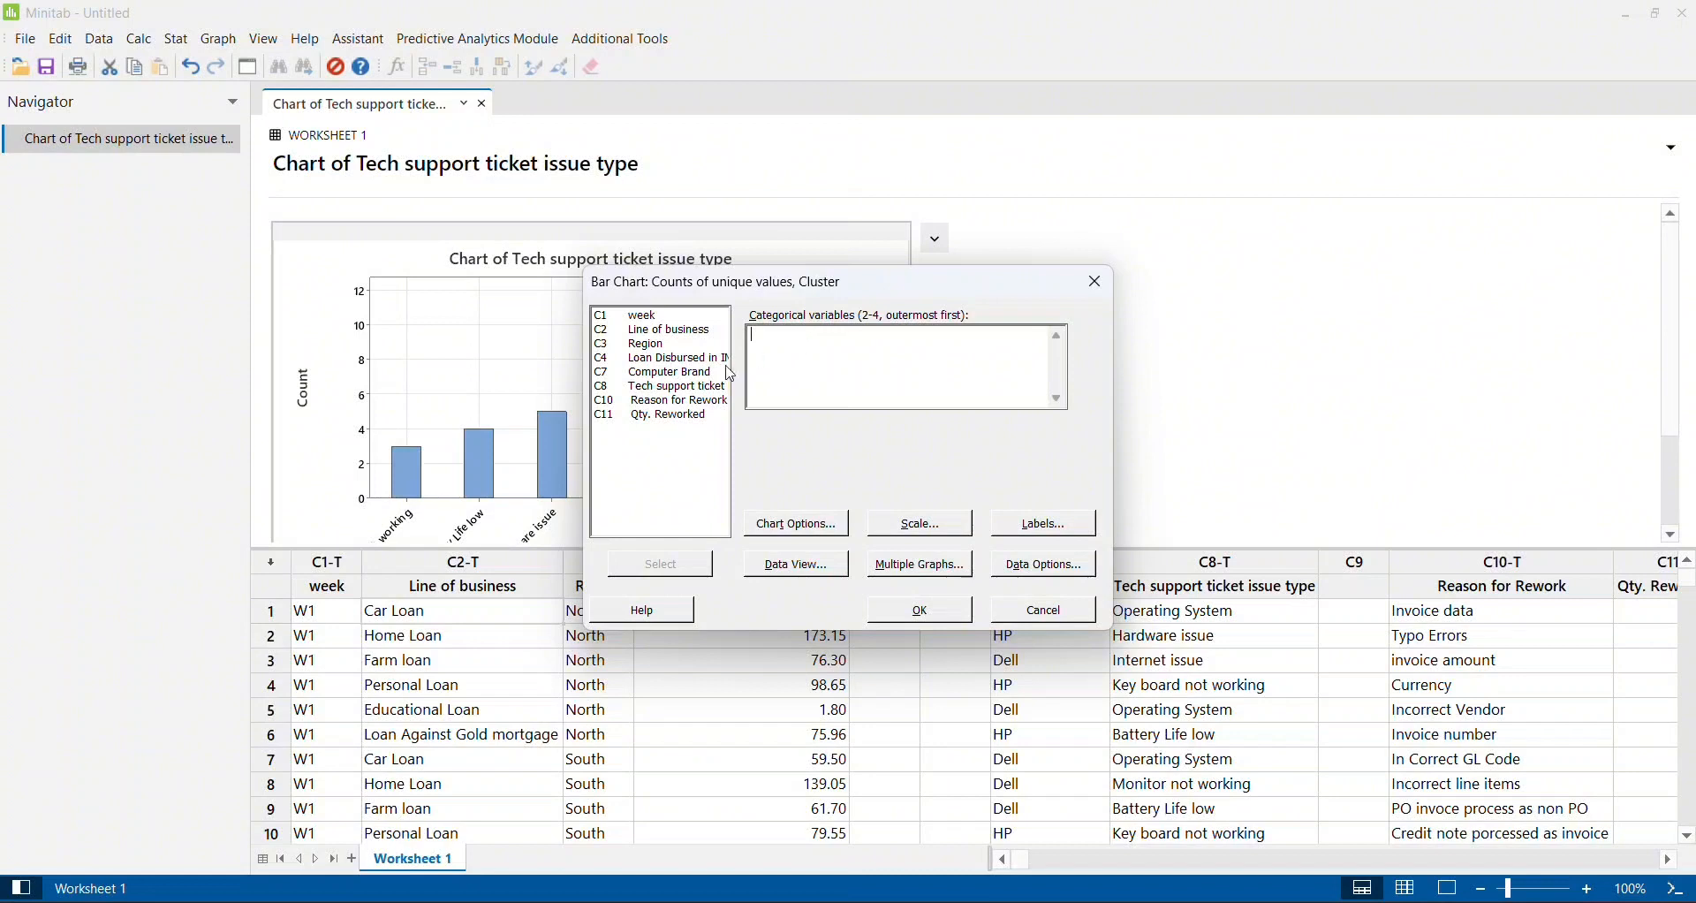
pyautogui.click(682, 382)
pyautogui.doubleClick(682, 383)
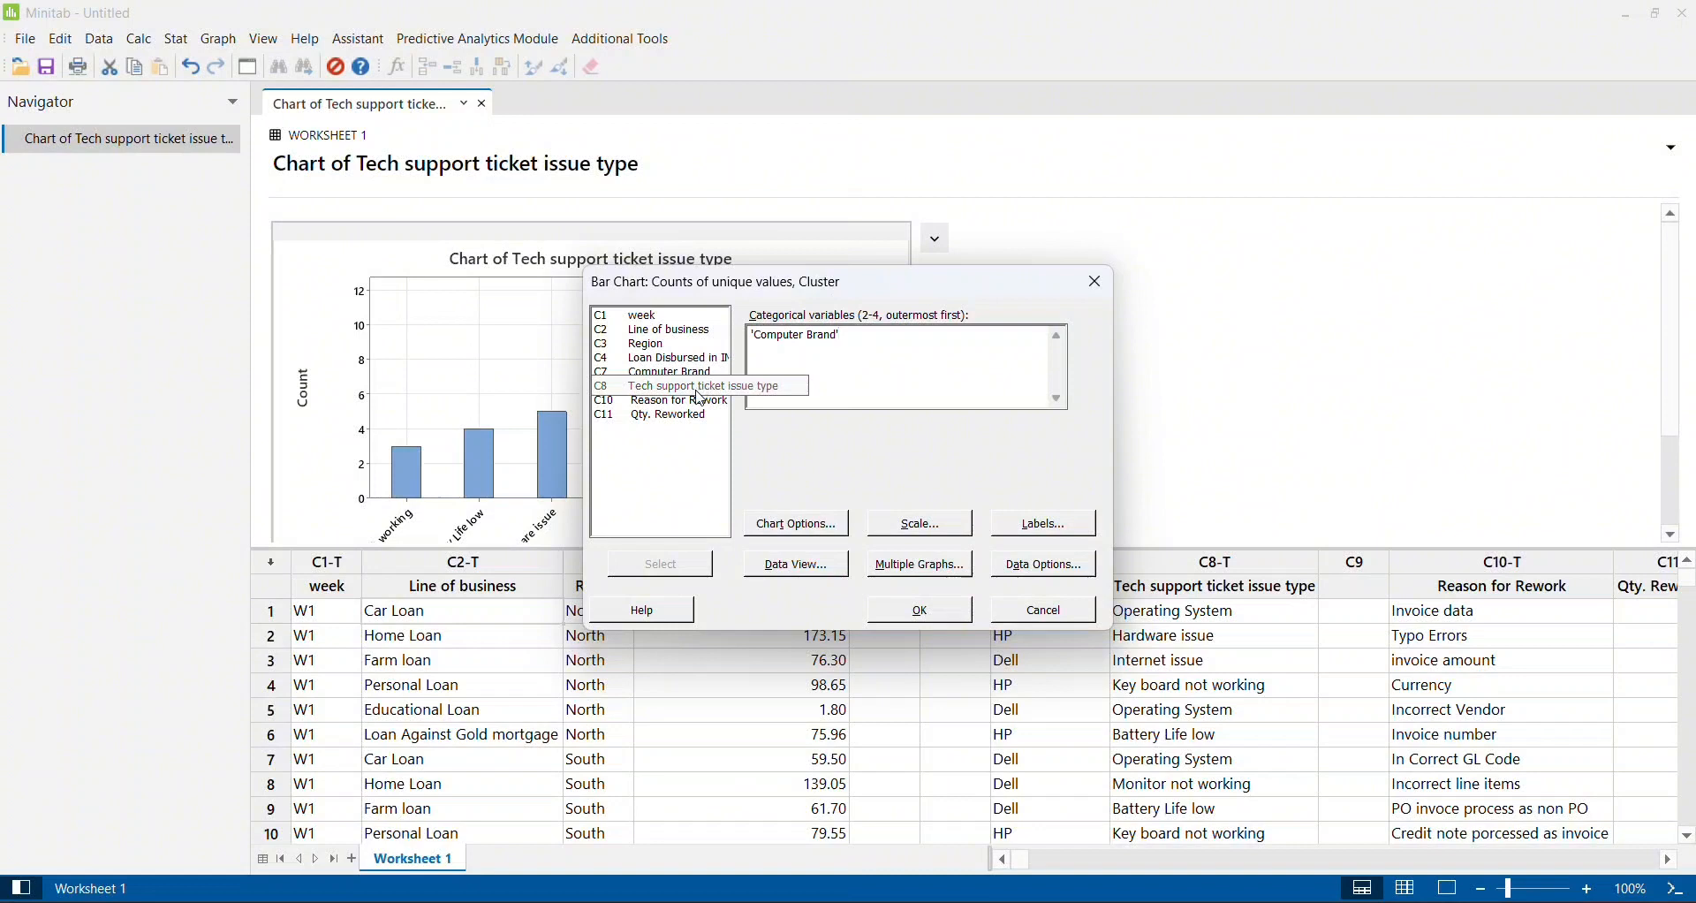
pyautogui.doubleClick(699, 389)
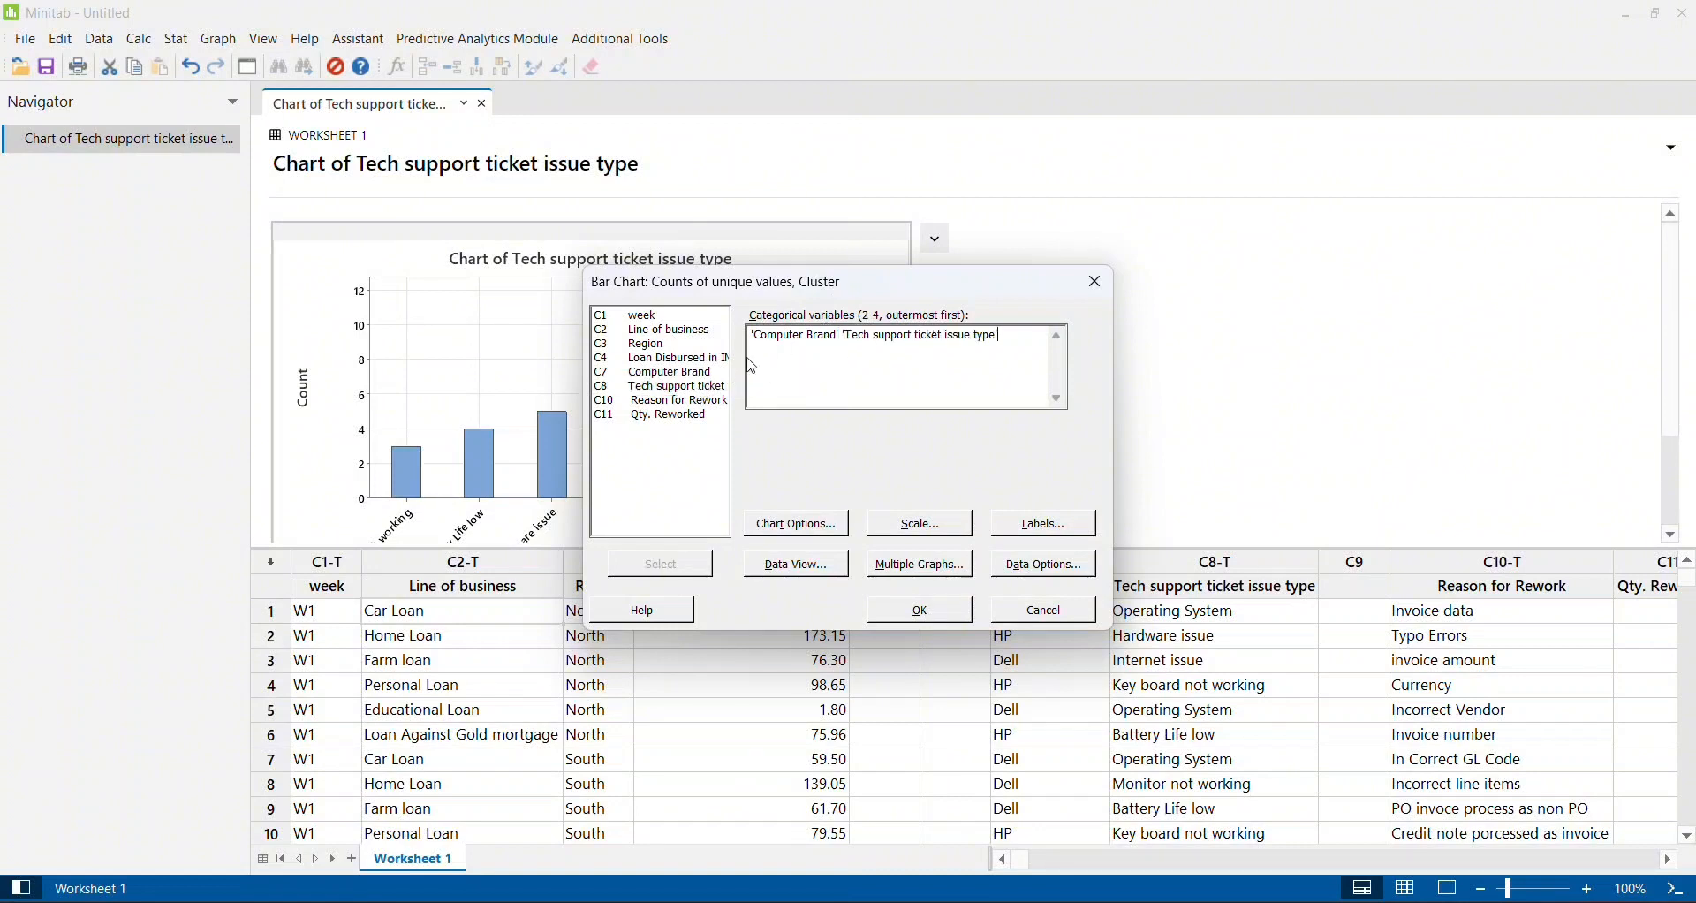
pyautogui.click(928, 611)
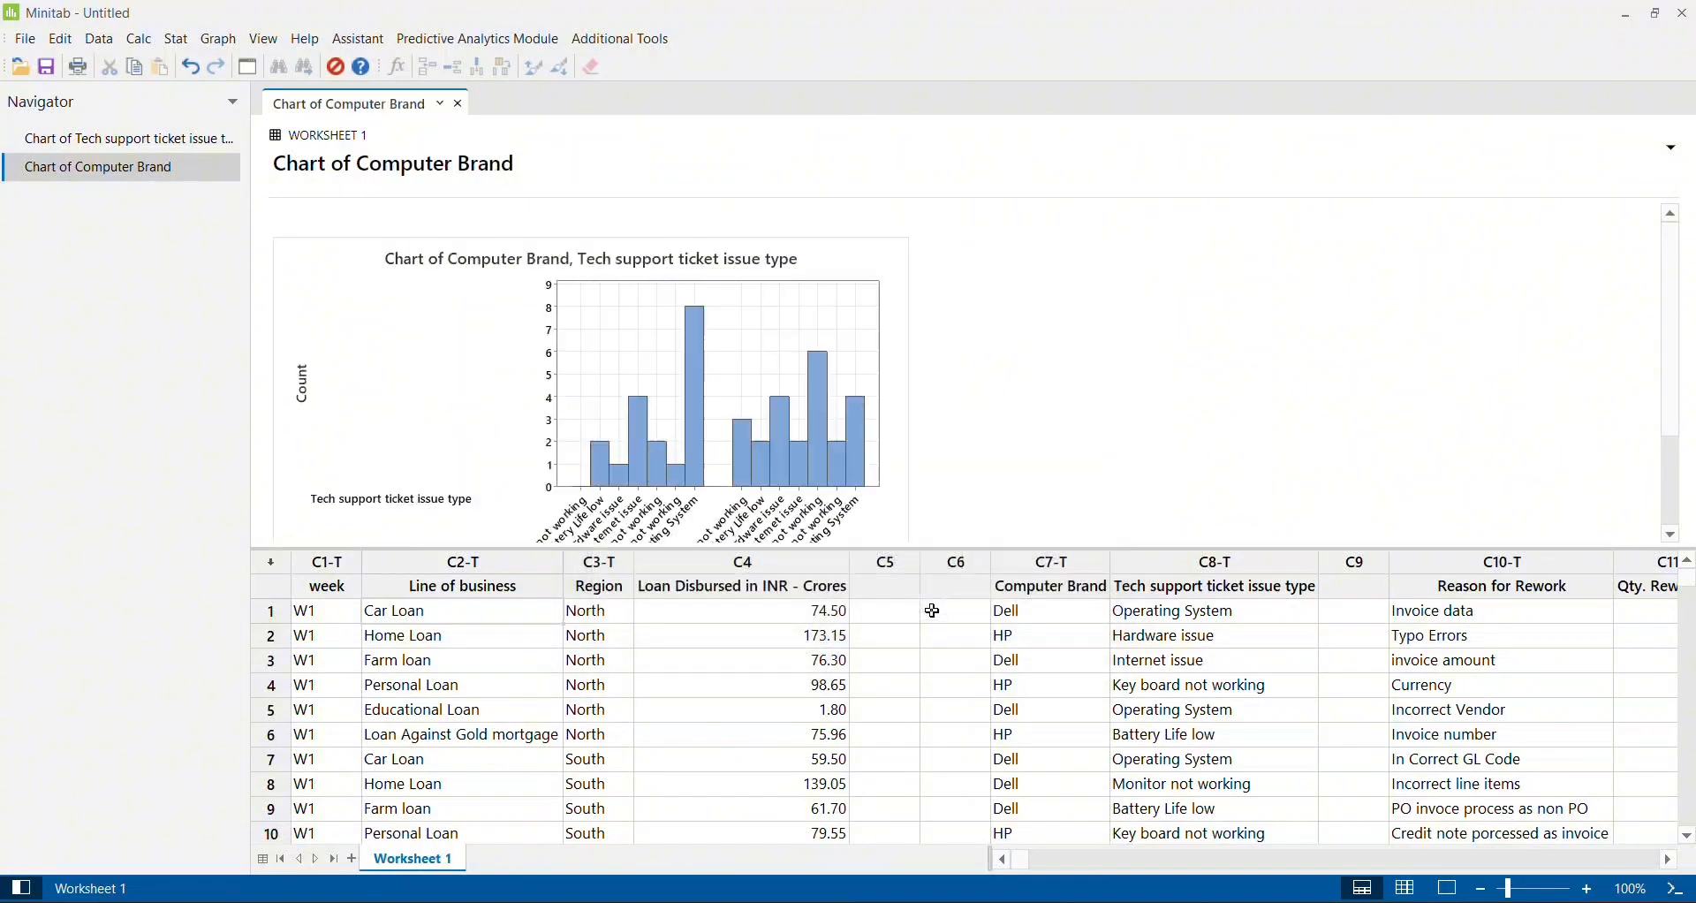
# Examine the clustered chart of ticket issue types by computer brand in the maximized graph editor, and close it without changes.
pyautogui.click(898, 371)
pyautogui.doubleClick(901, 378)
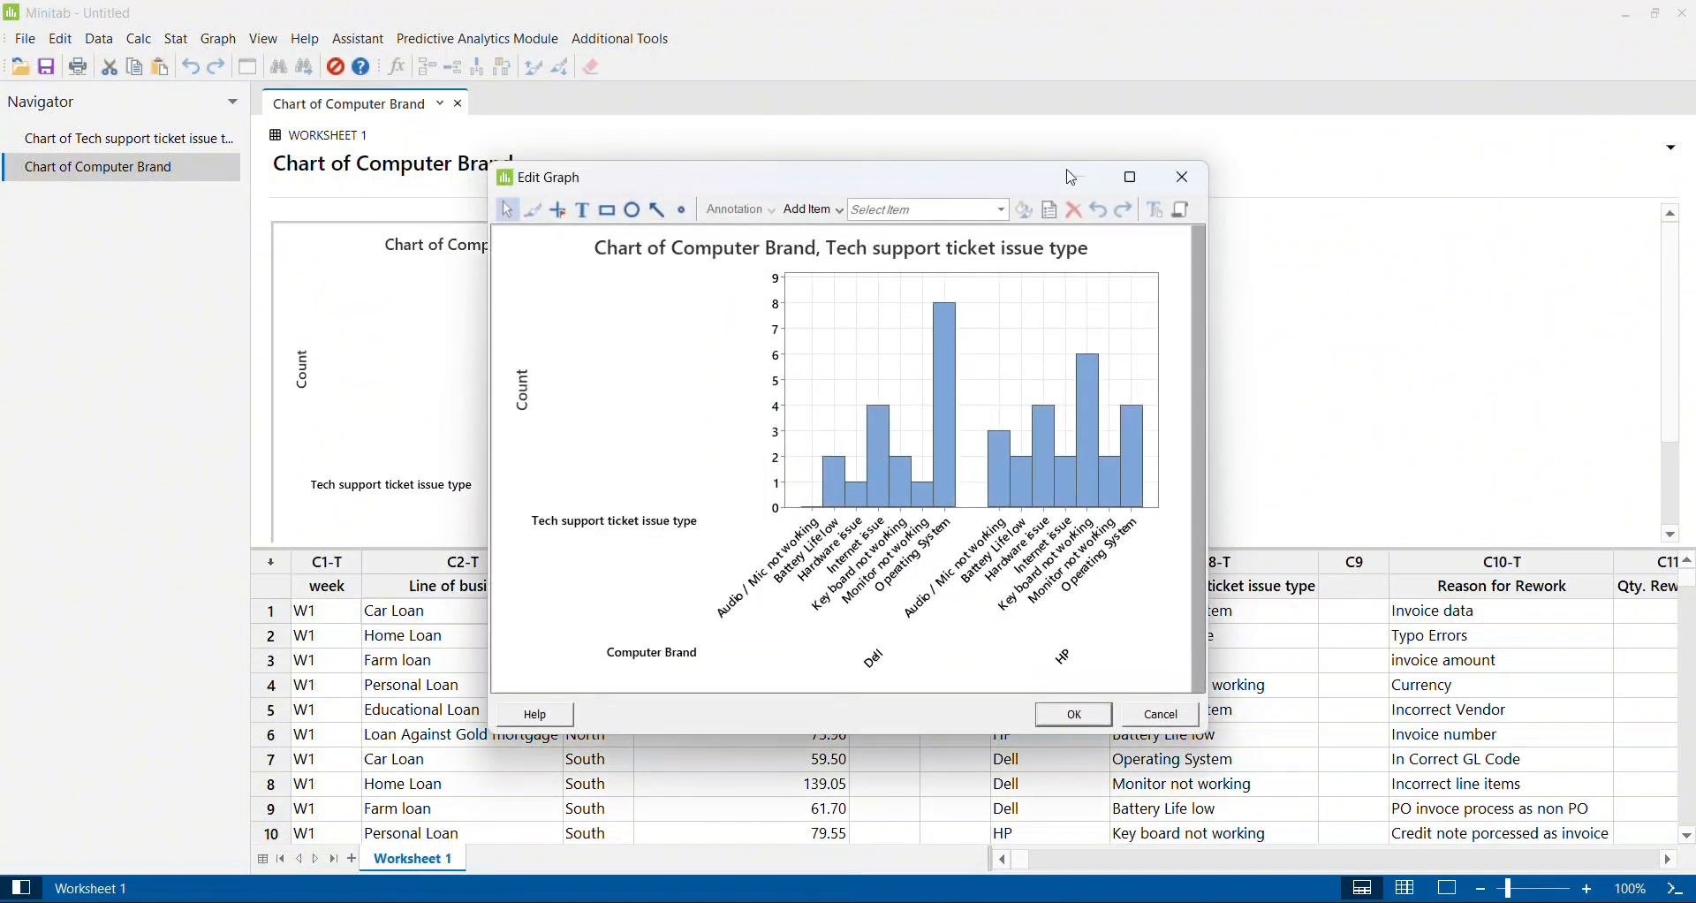
pyautogui.click(1133, 179)
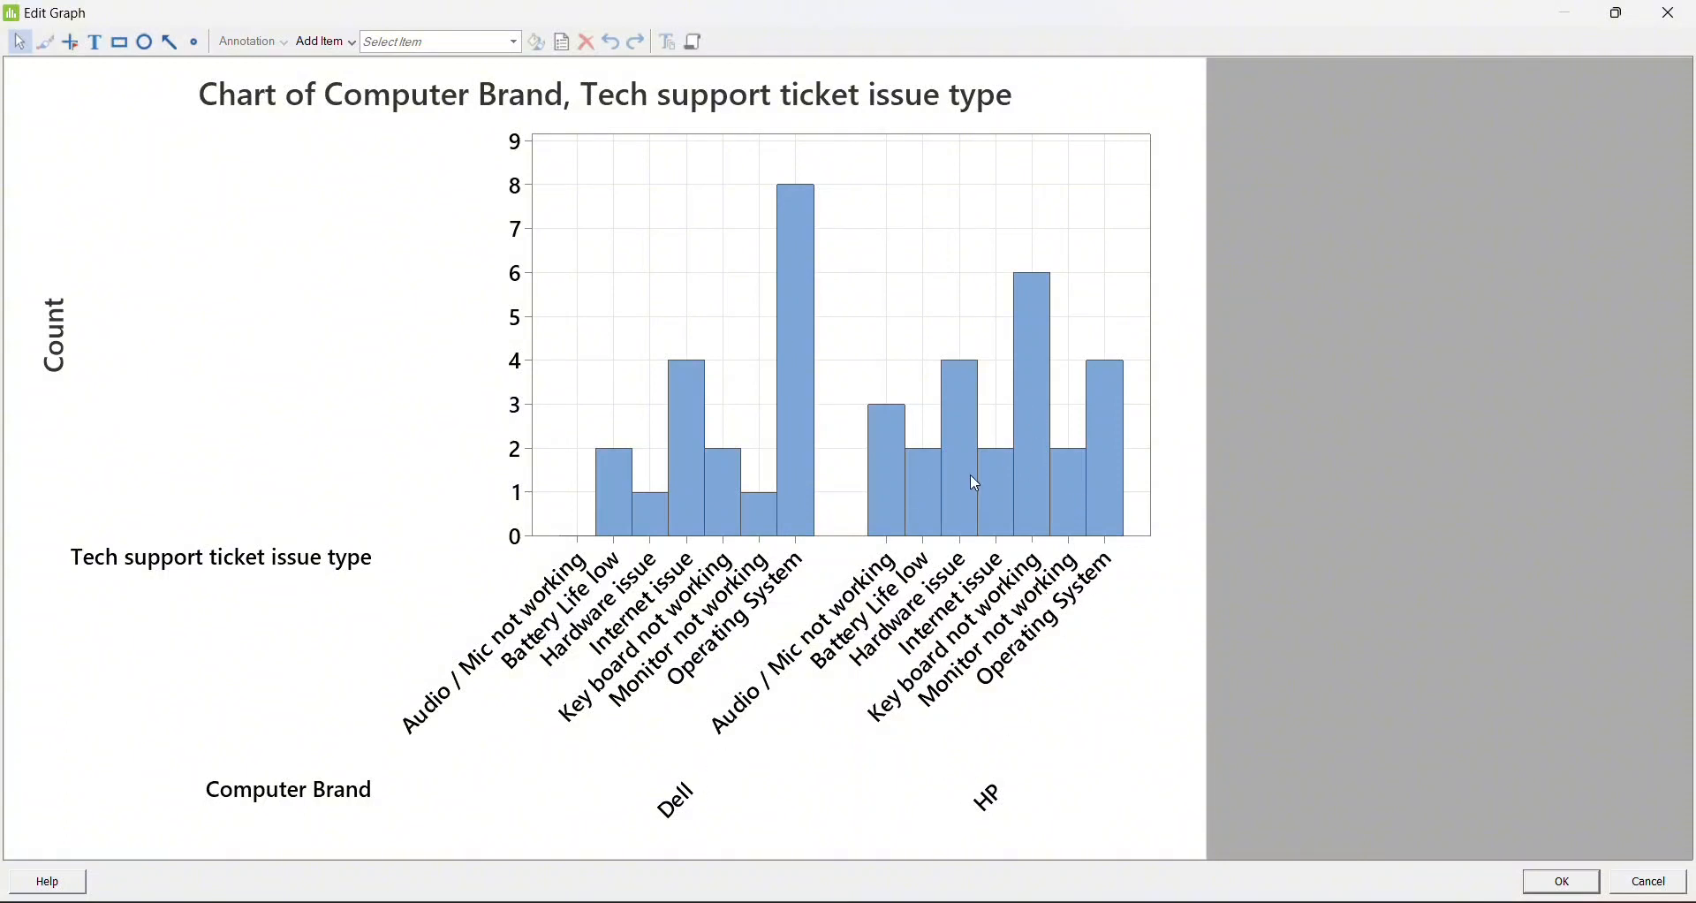
pyautogui.moveTo(975, 483)
pyautogui.click(1668, 23)
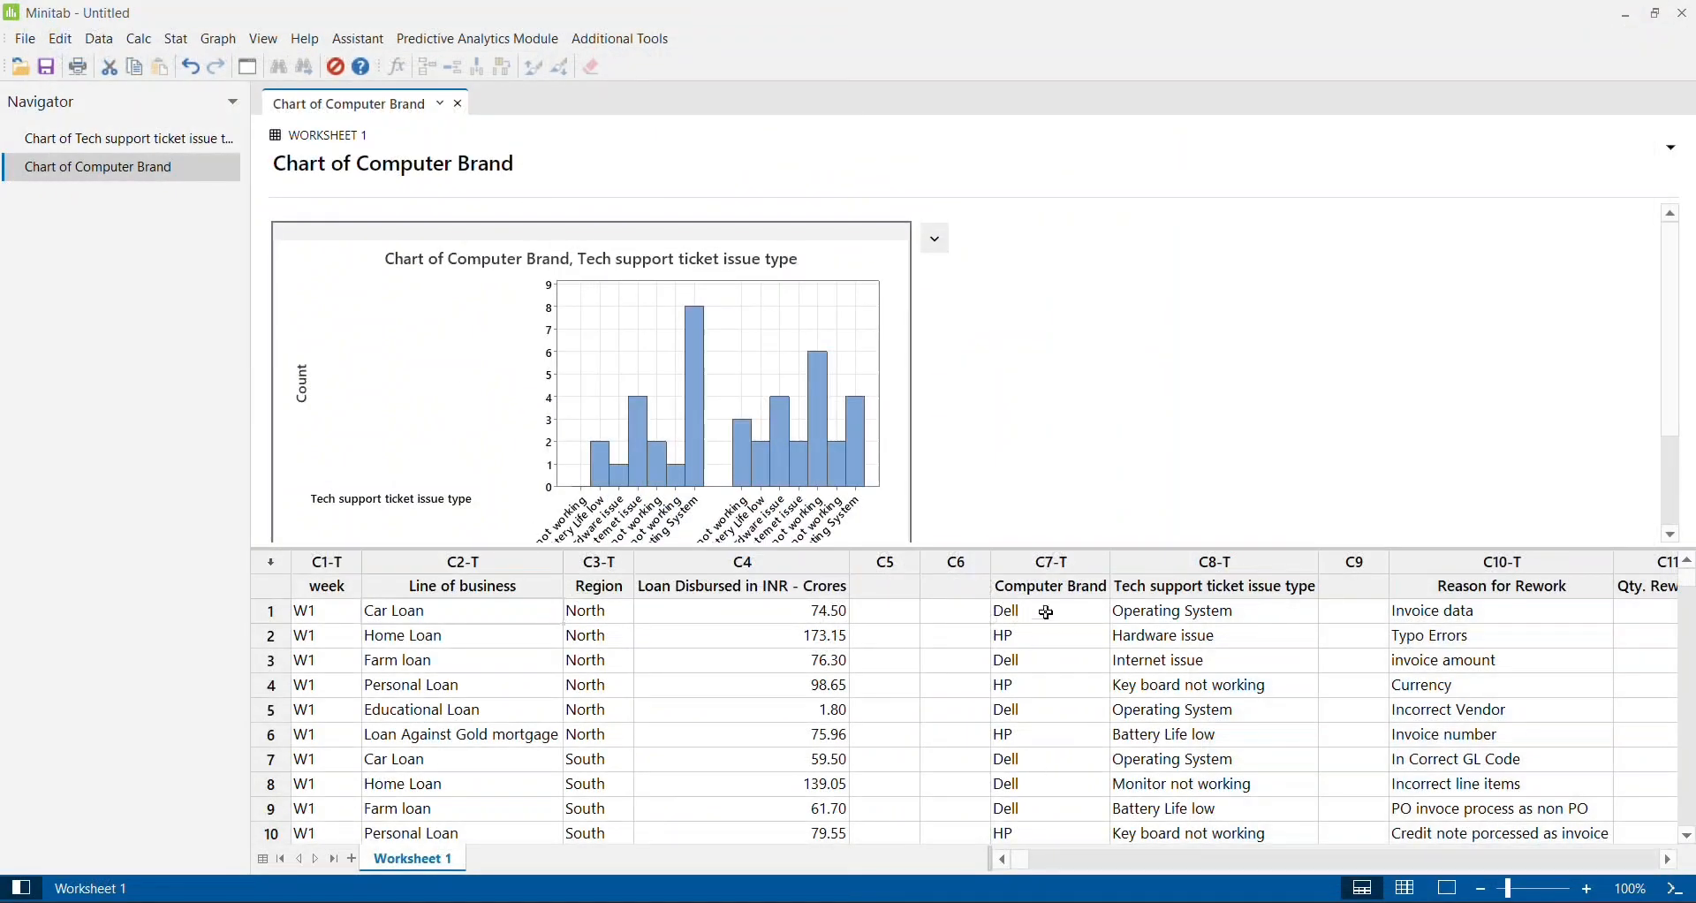
# Start a stacked bar chart whose bars represent counts of unique values.
pyautogui.click(219, 41)
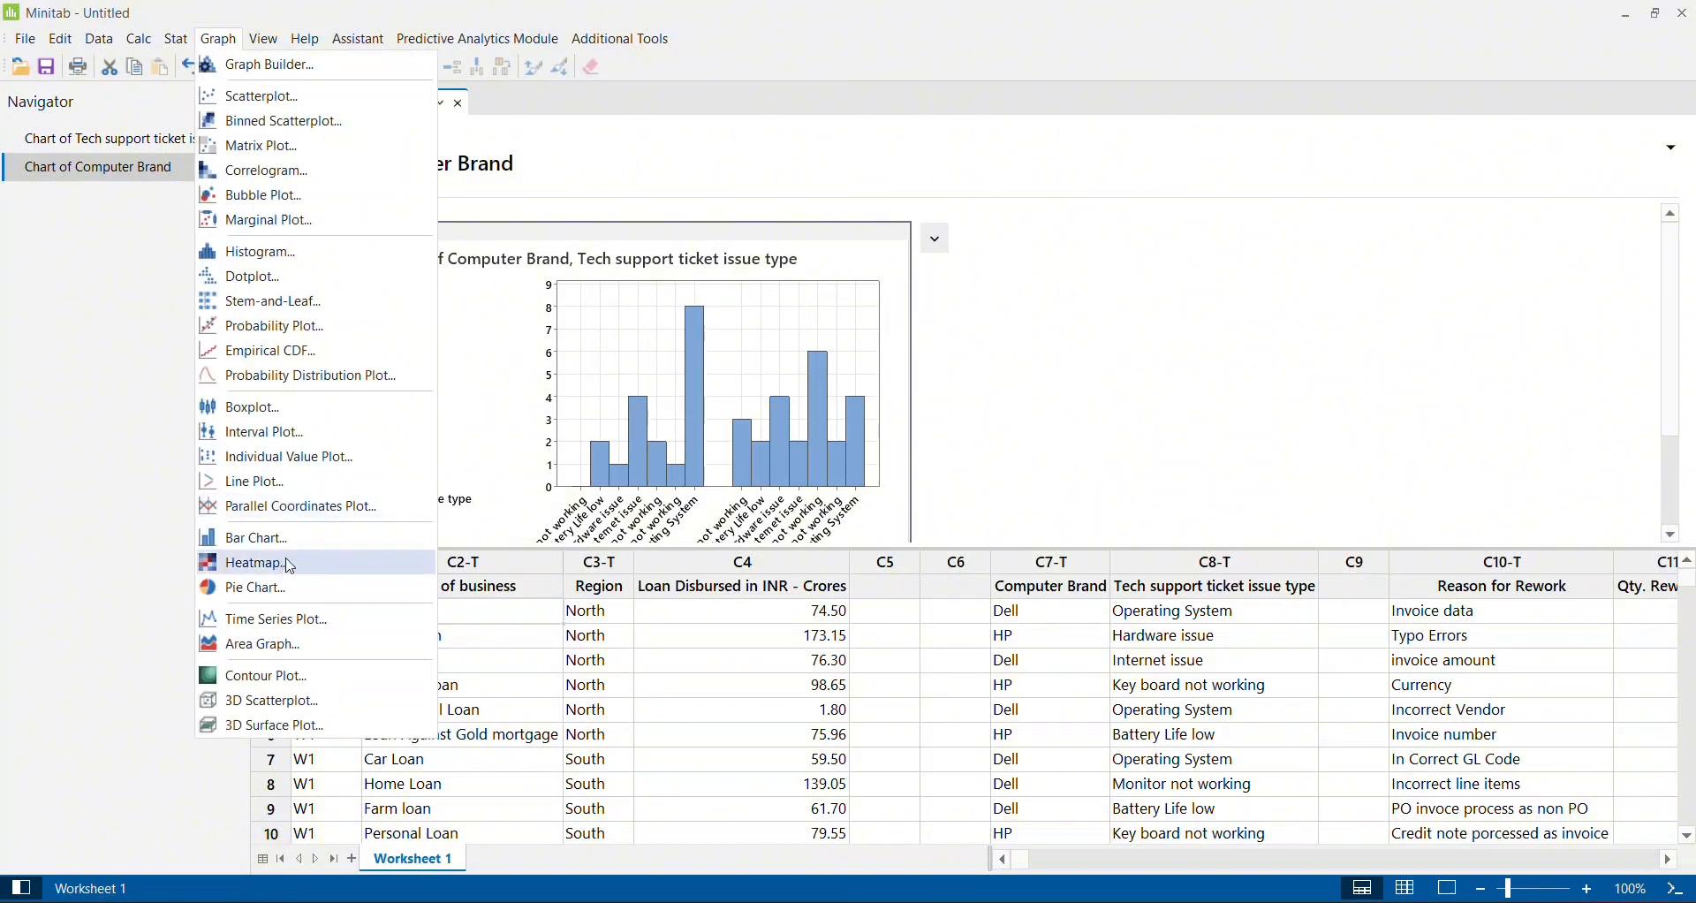
pyautogui.click(265, 540)
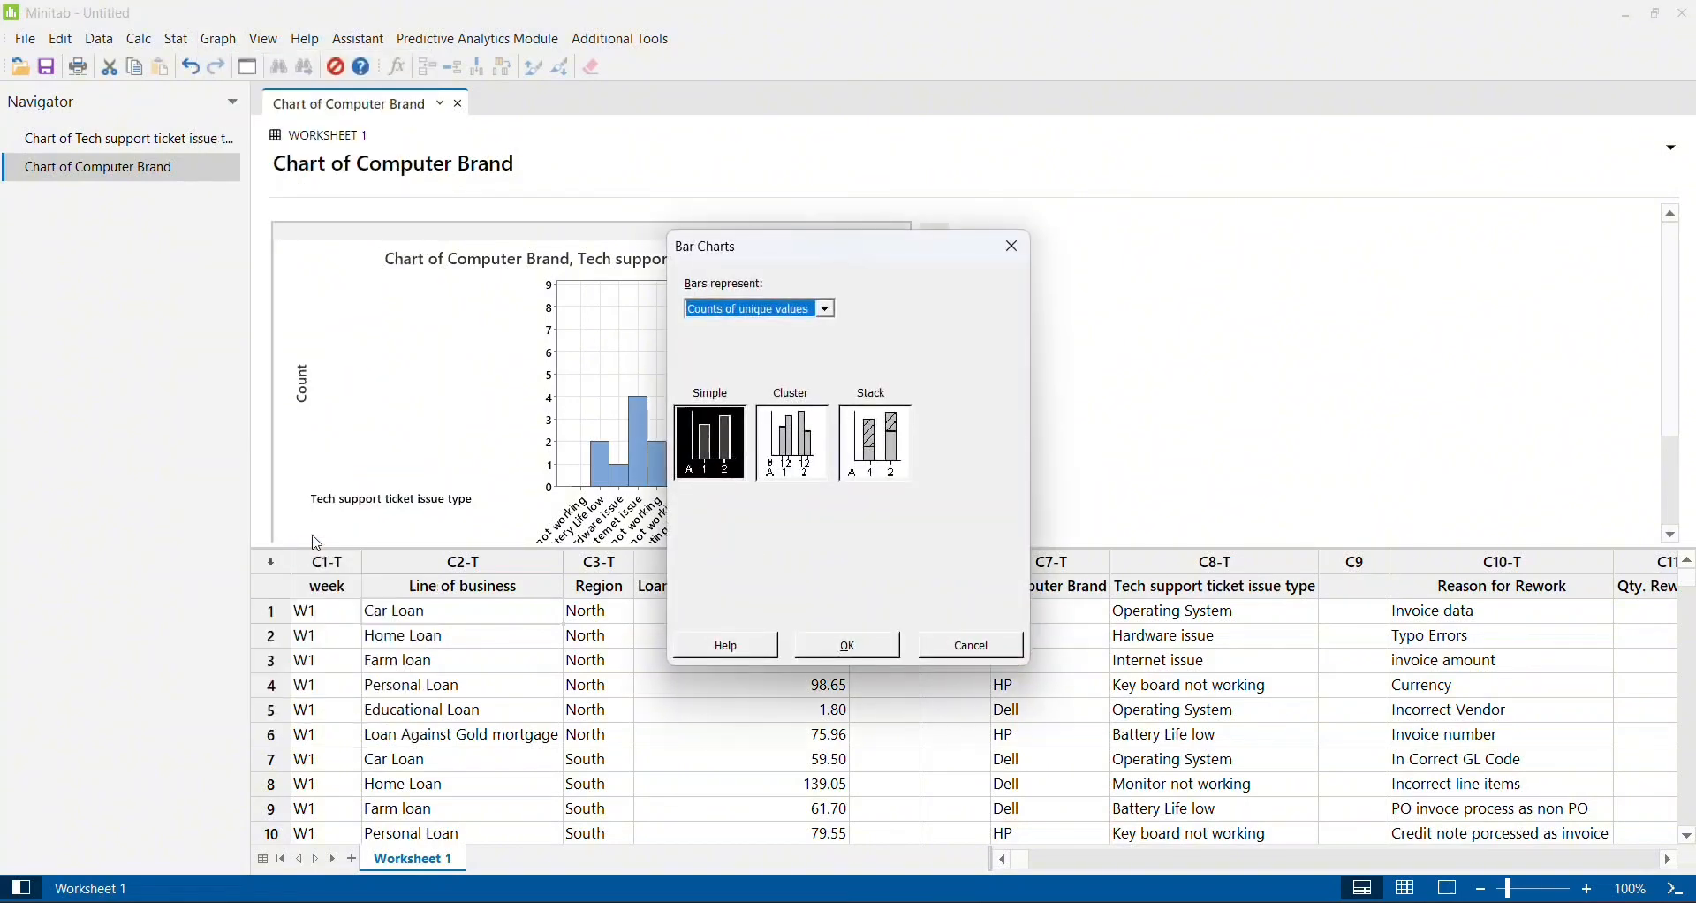
pyautogui.click(873, 455)
pyautogui.click(877, 461)
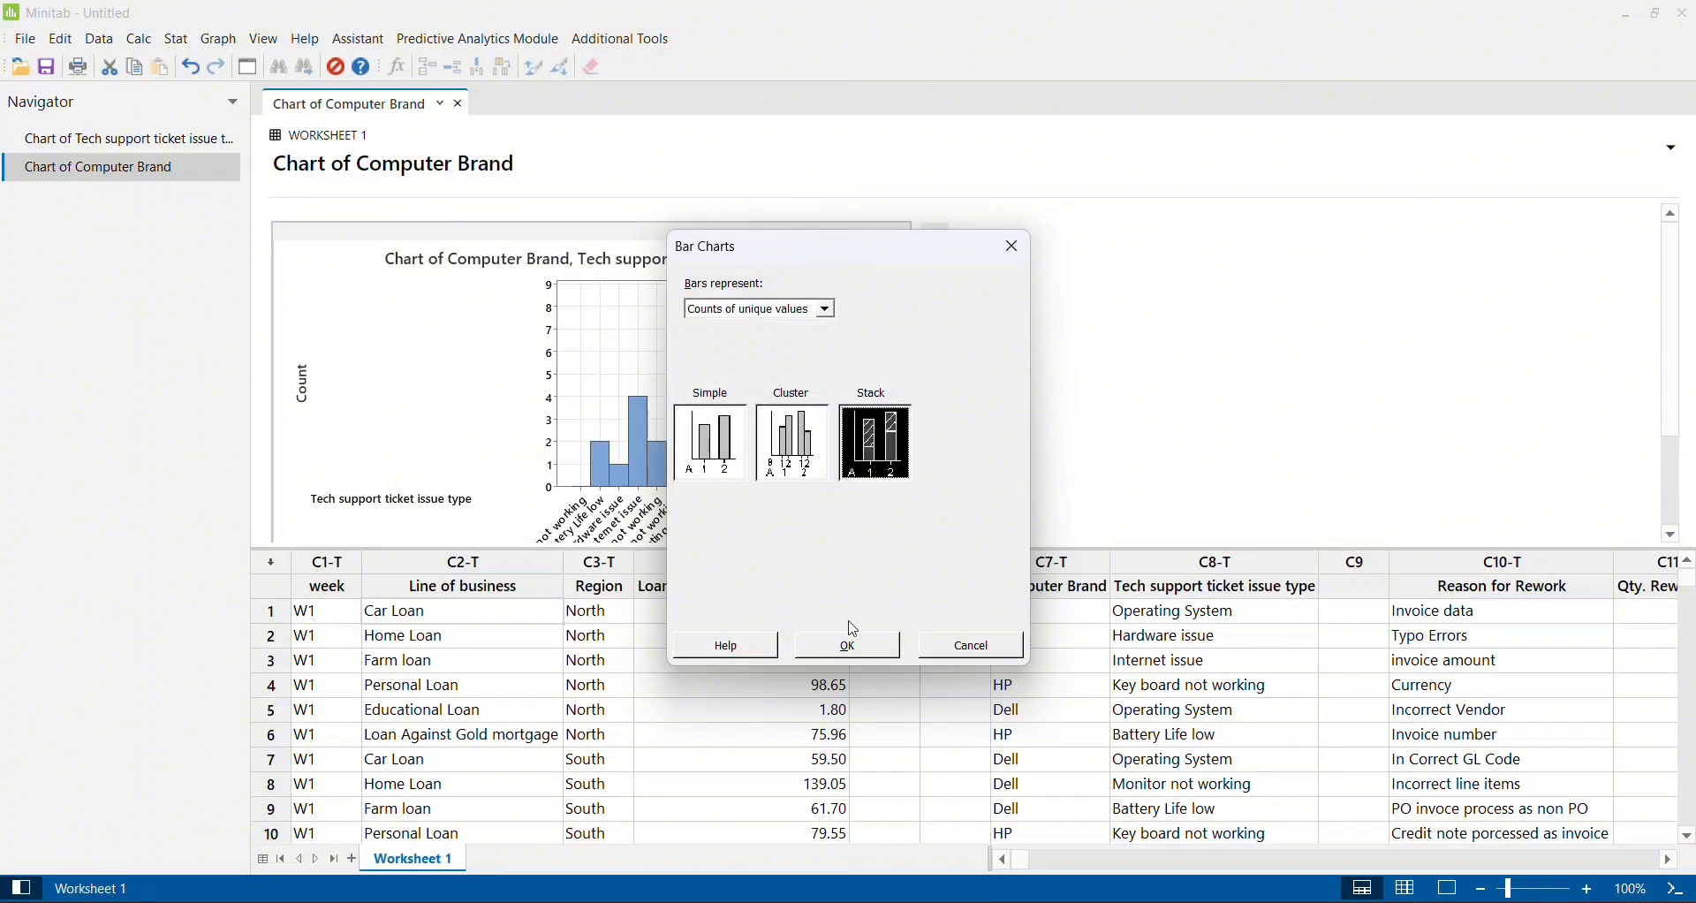
pyautogui.click(837, 652)
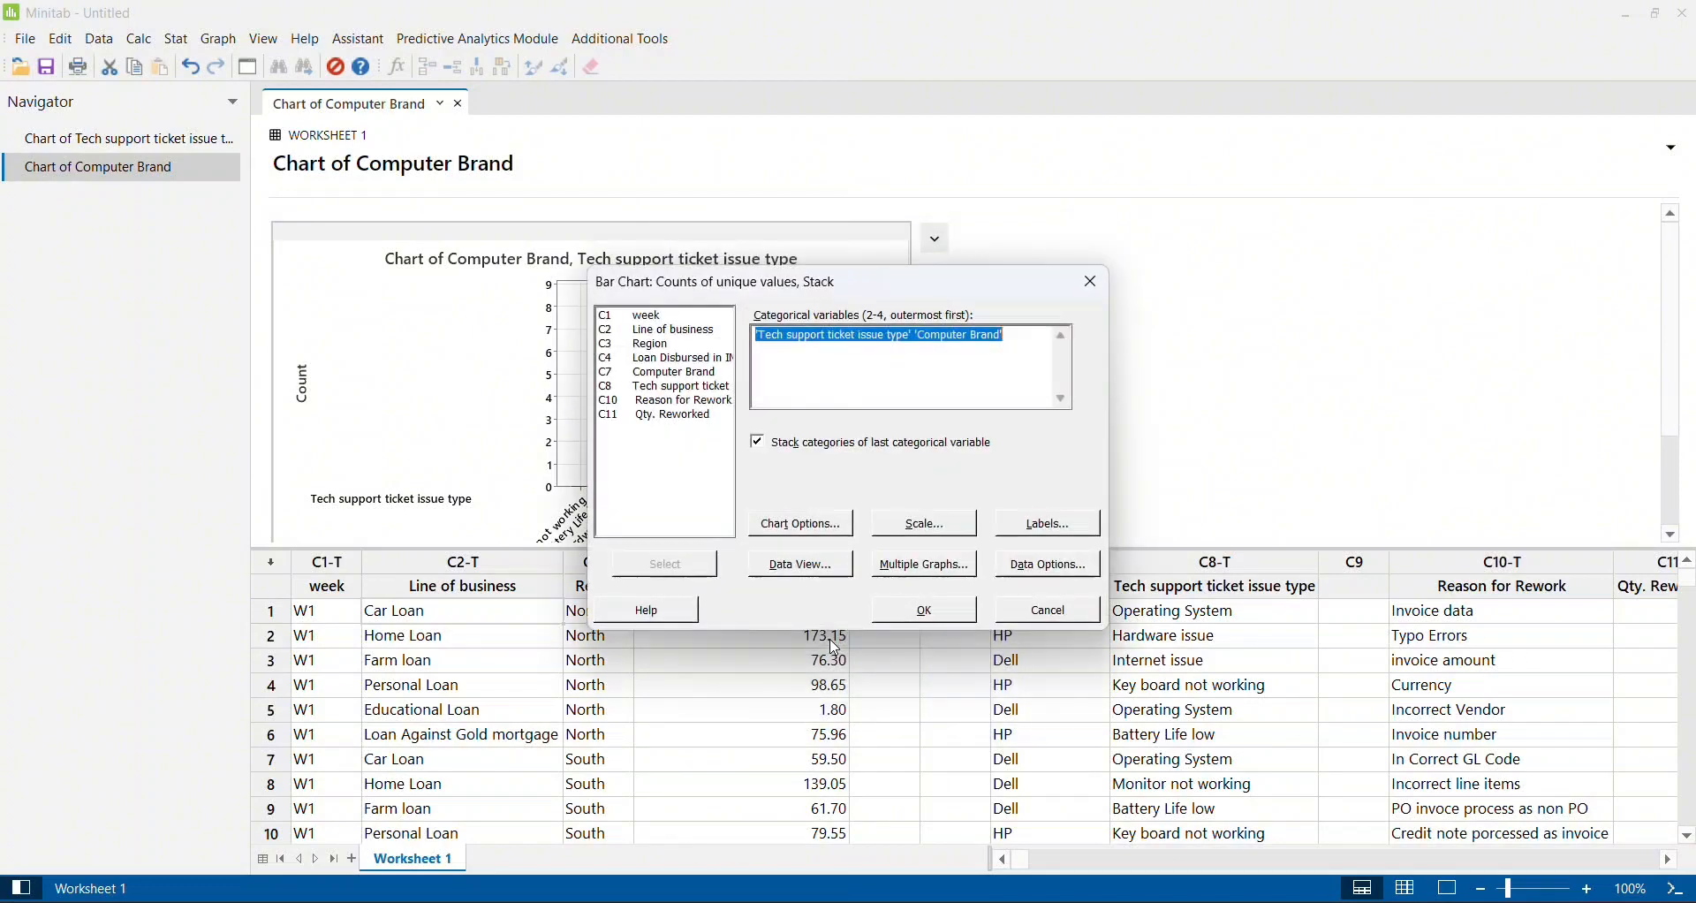
# Replace the categorical variables with Tech support ticket issue type followed by Computer Brand, and generate the stacked chart.
pyautogui.press('BackSpace')
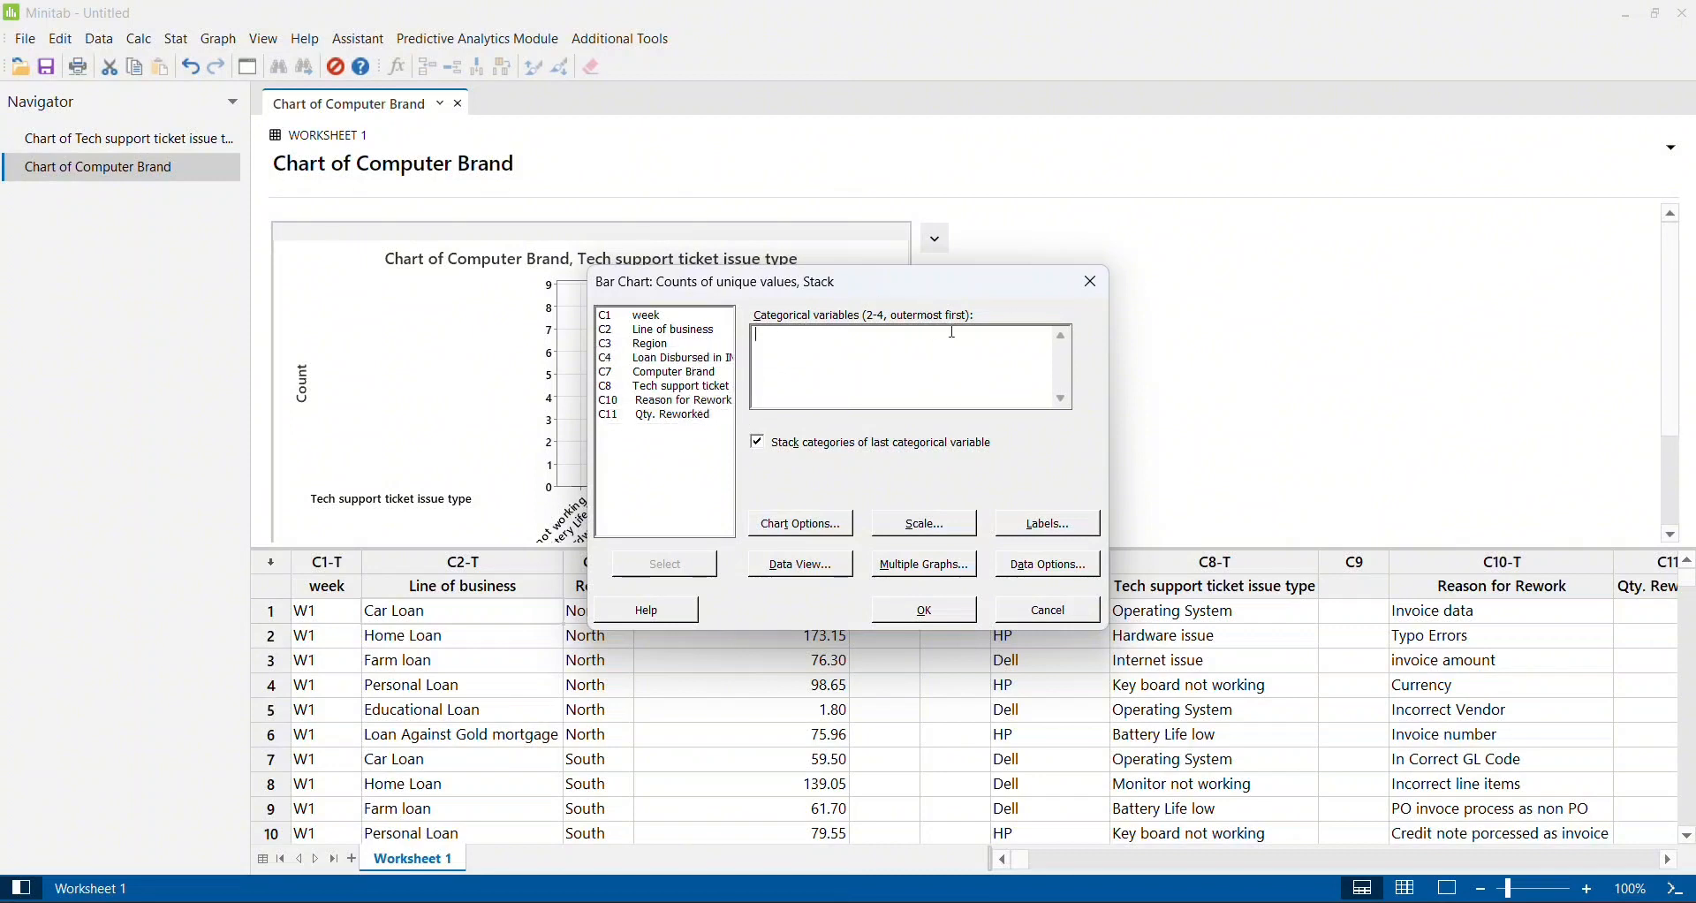
pyautogui.doubleClick(694, 389)
pyautogui.doubleClick(683, 378)
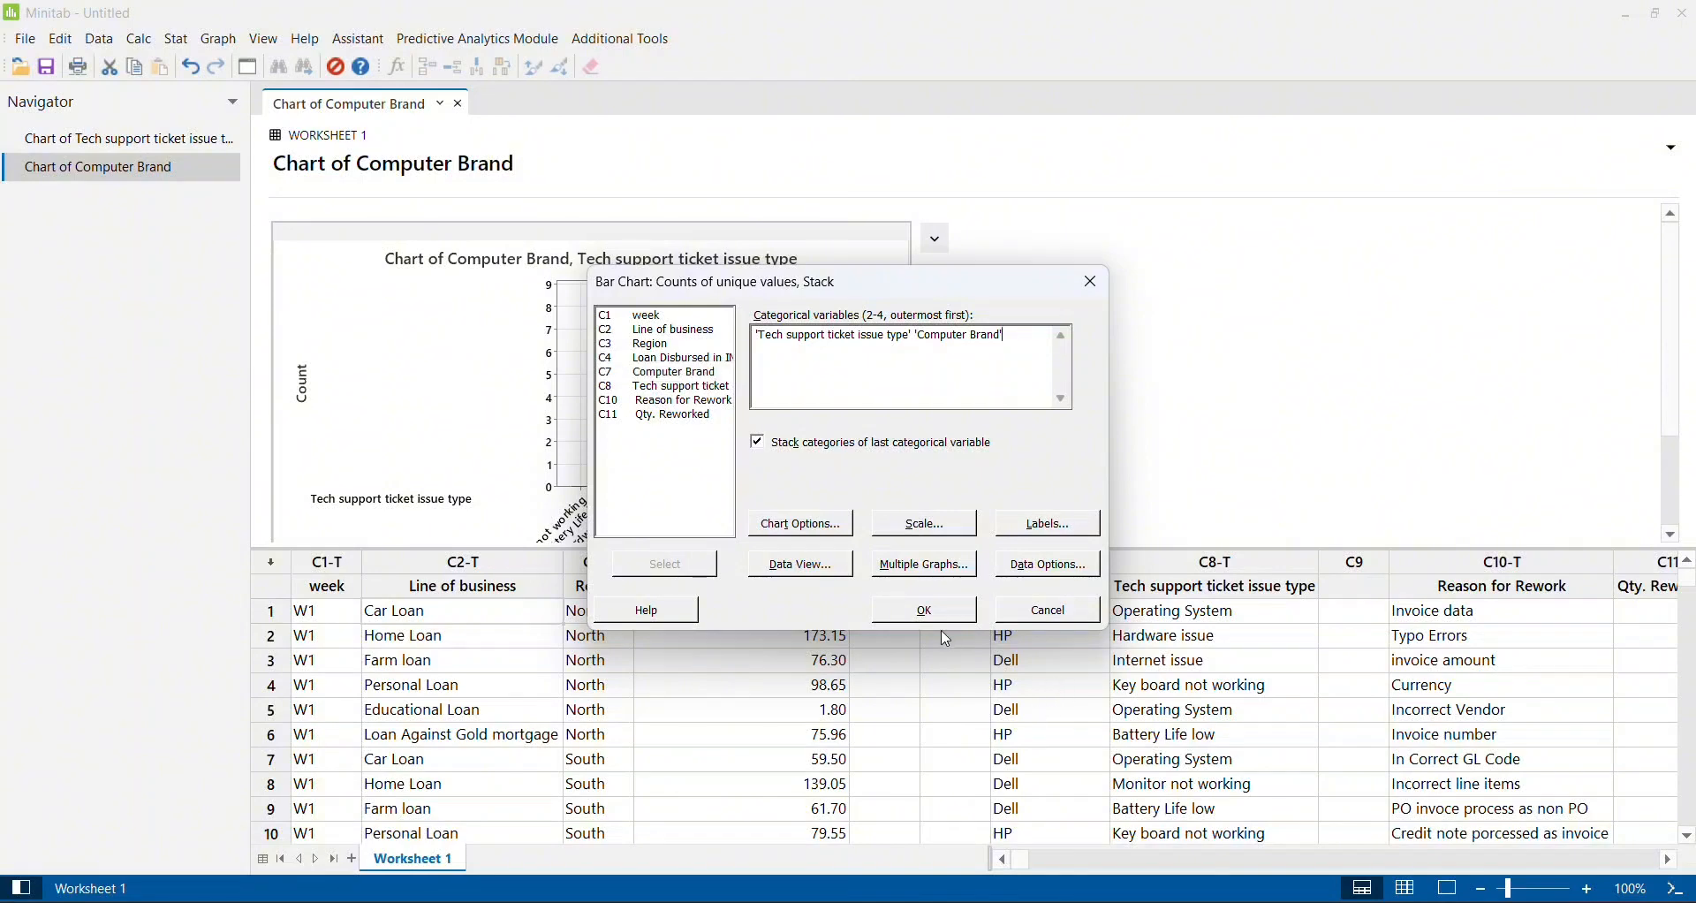
pyautogui.click(927, 619)
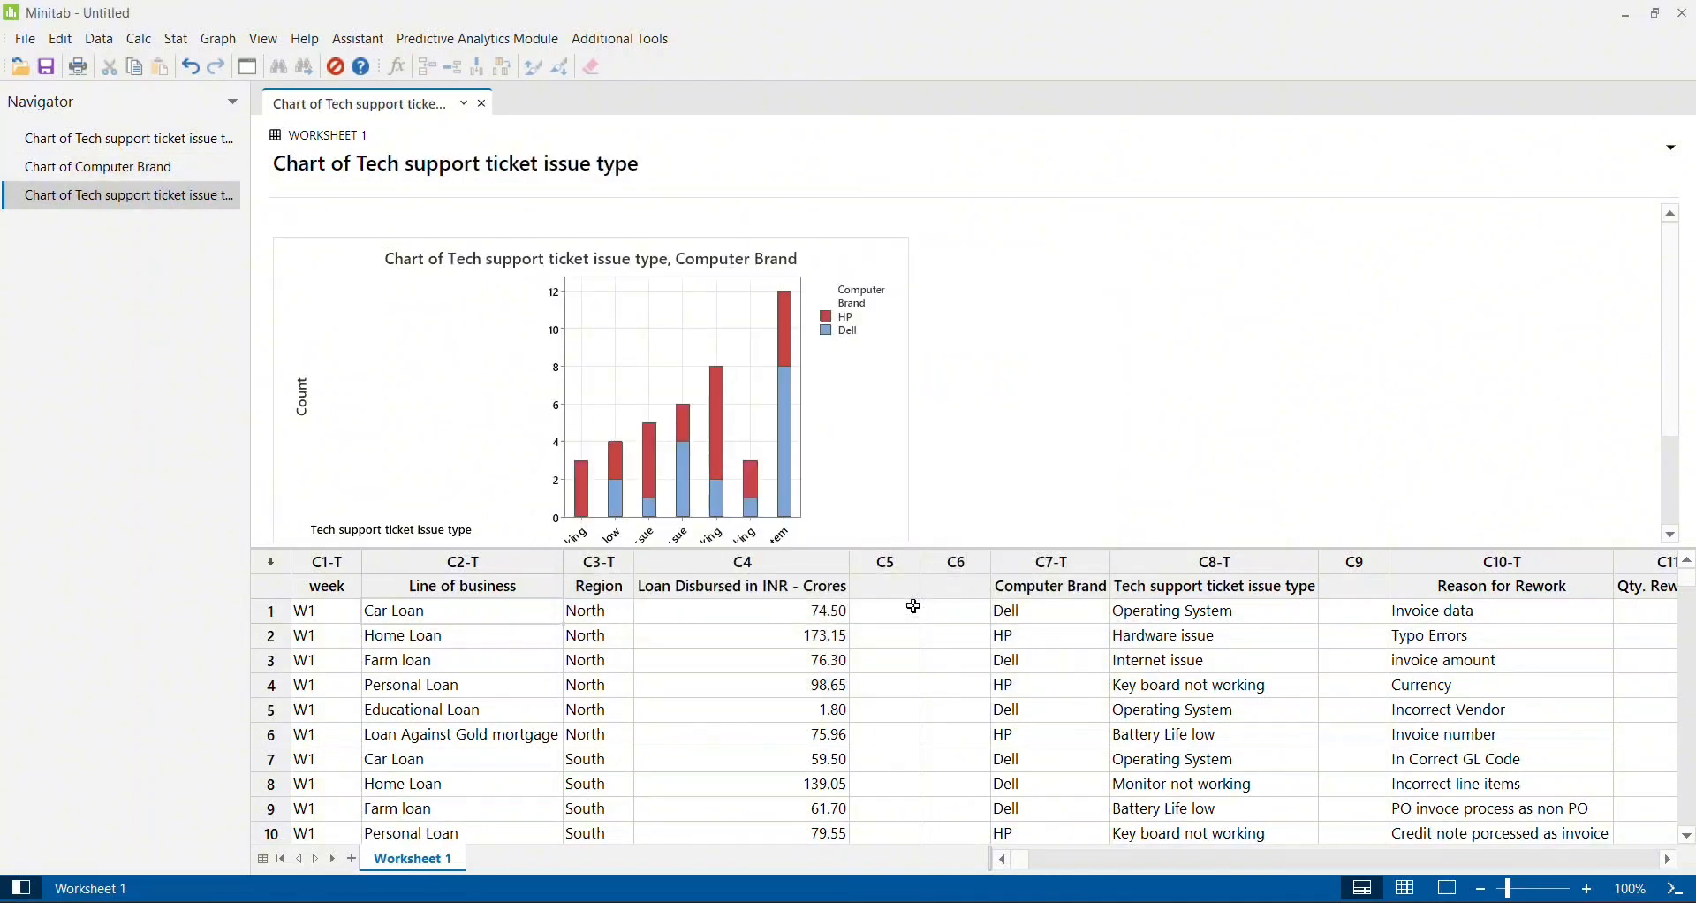
# Examine the stacked chart enlarged in the graph editor, including the Operating System bar's brand segments, and close it without changes.
pyautogui.doubleClick(879, 425)
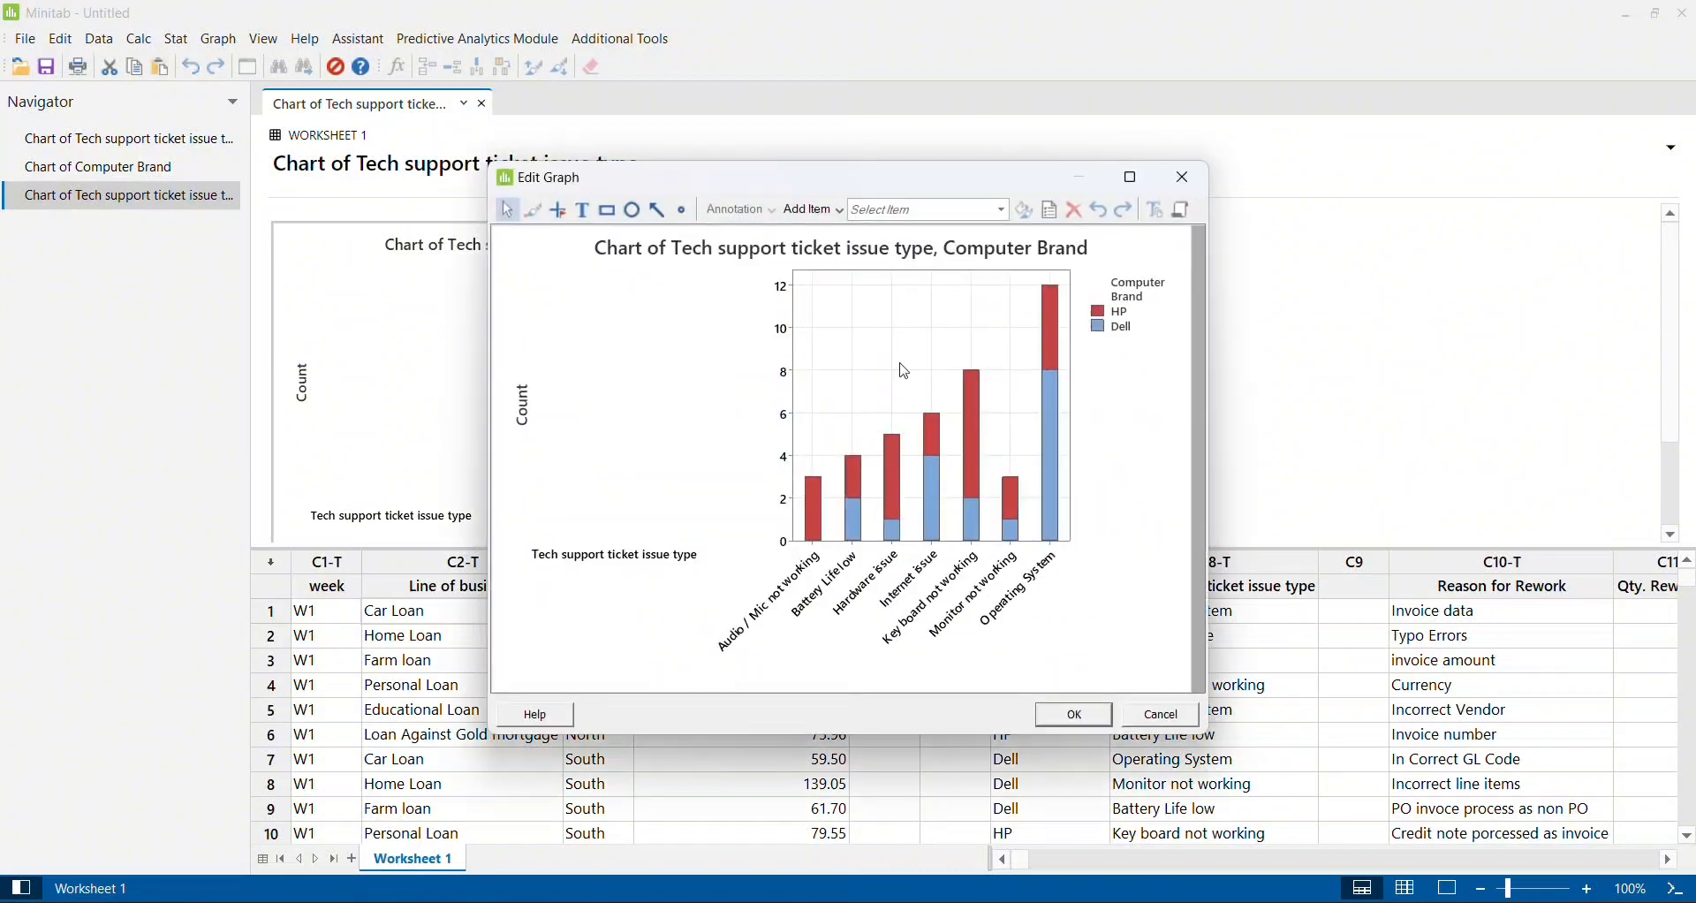
pyautogui.click(1132, 179)
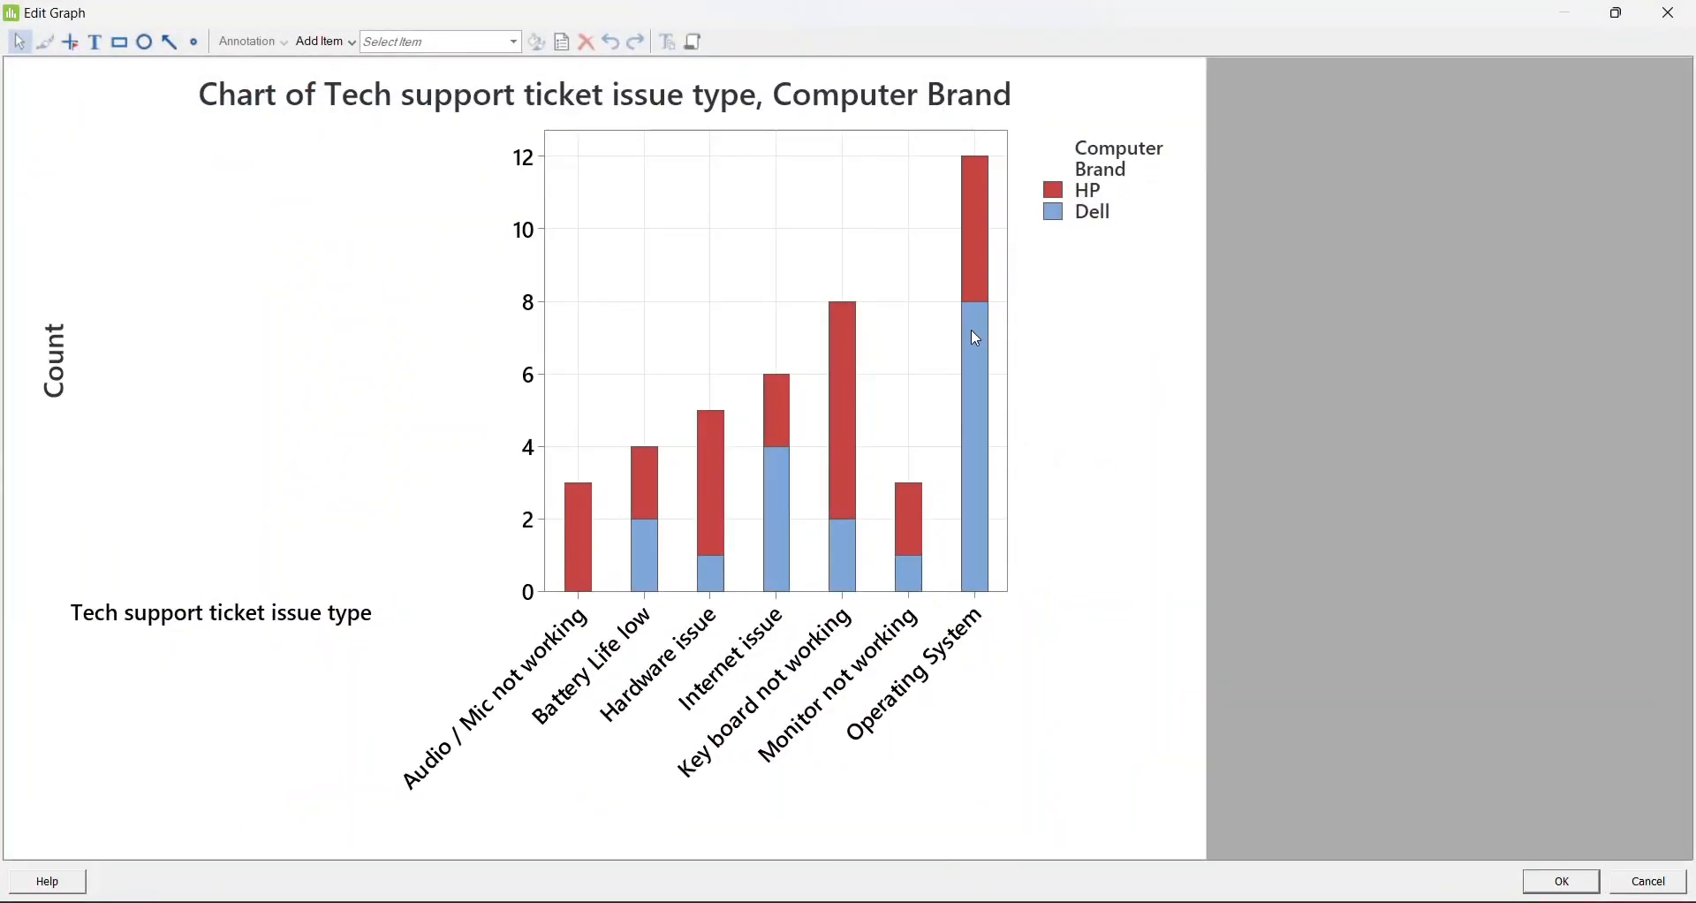
pyautogui.moveTo(975, 389)
pyautogui.moveTo(972, 428)
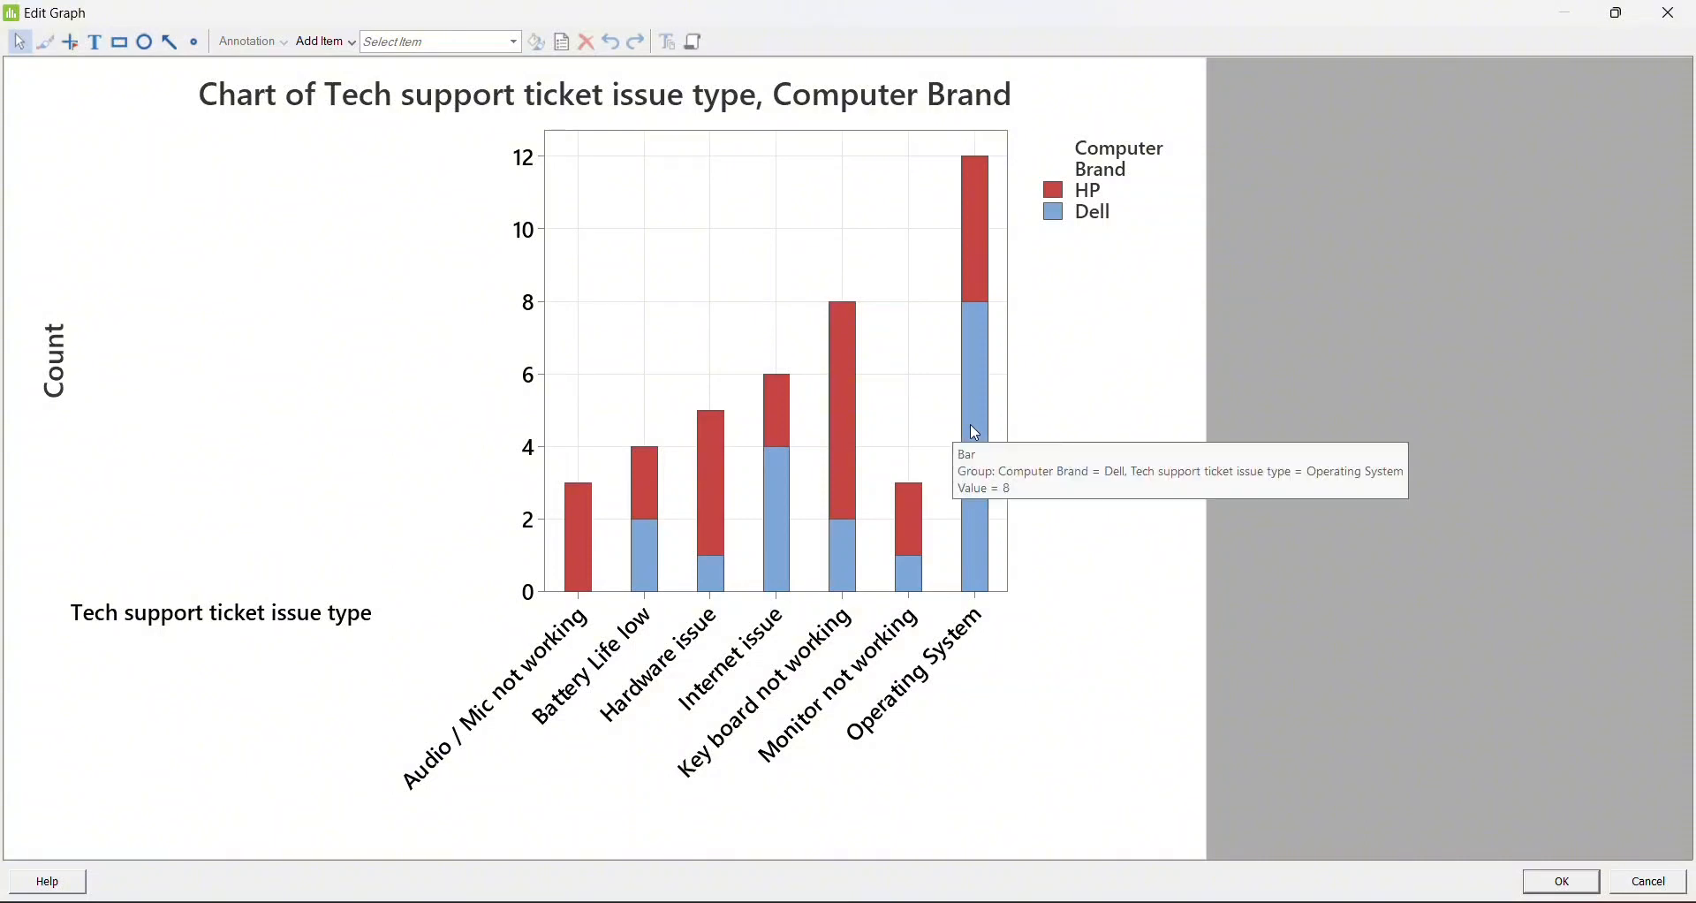
pyautogui.moveTo(991, 225)
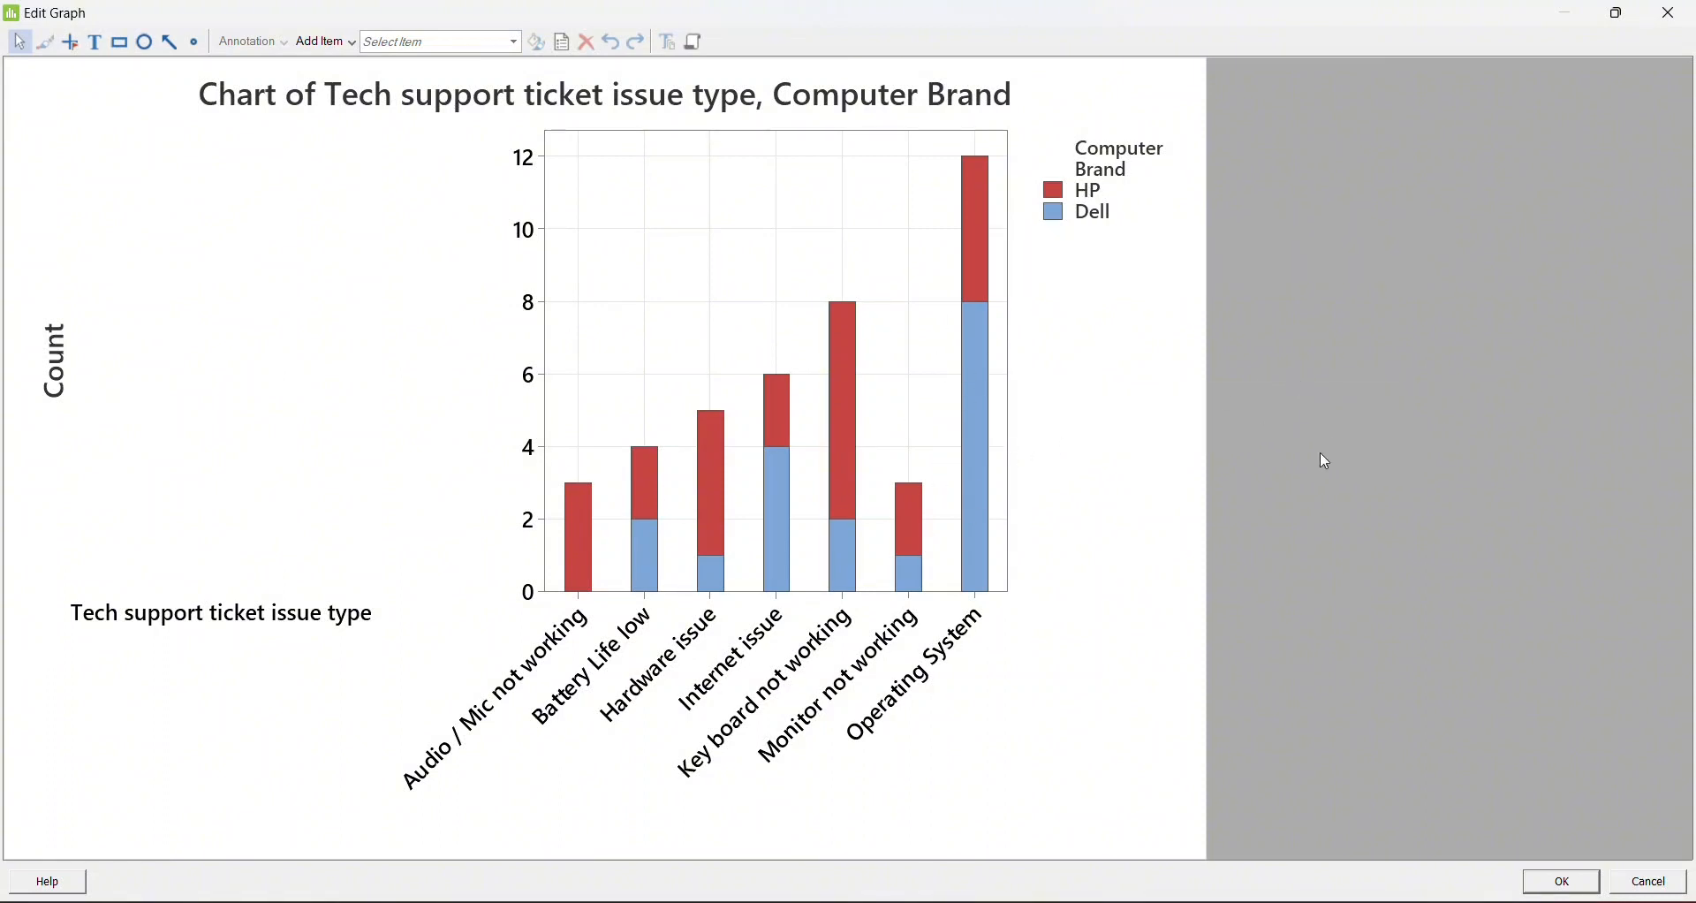
pyautogui.click(1671, 23)
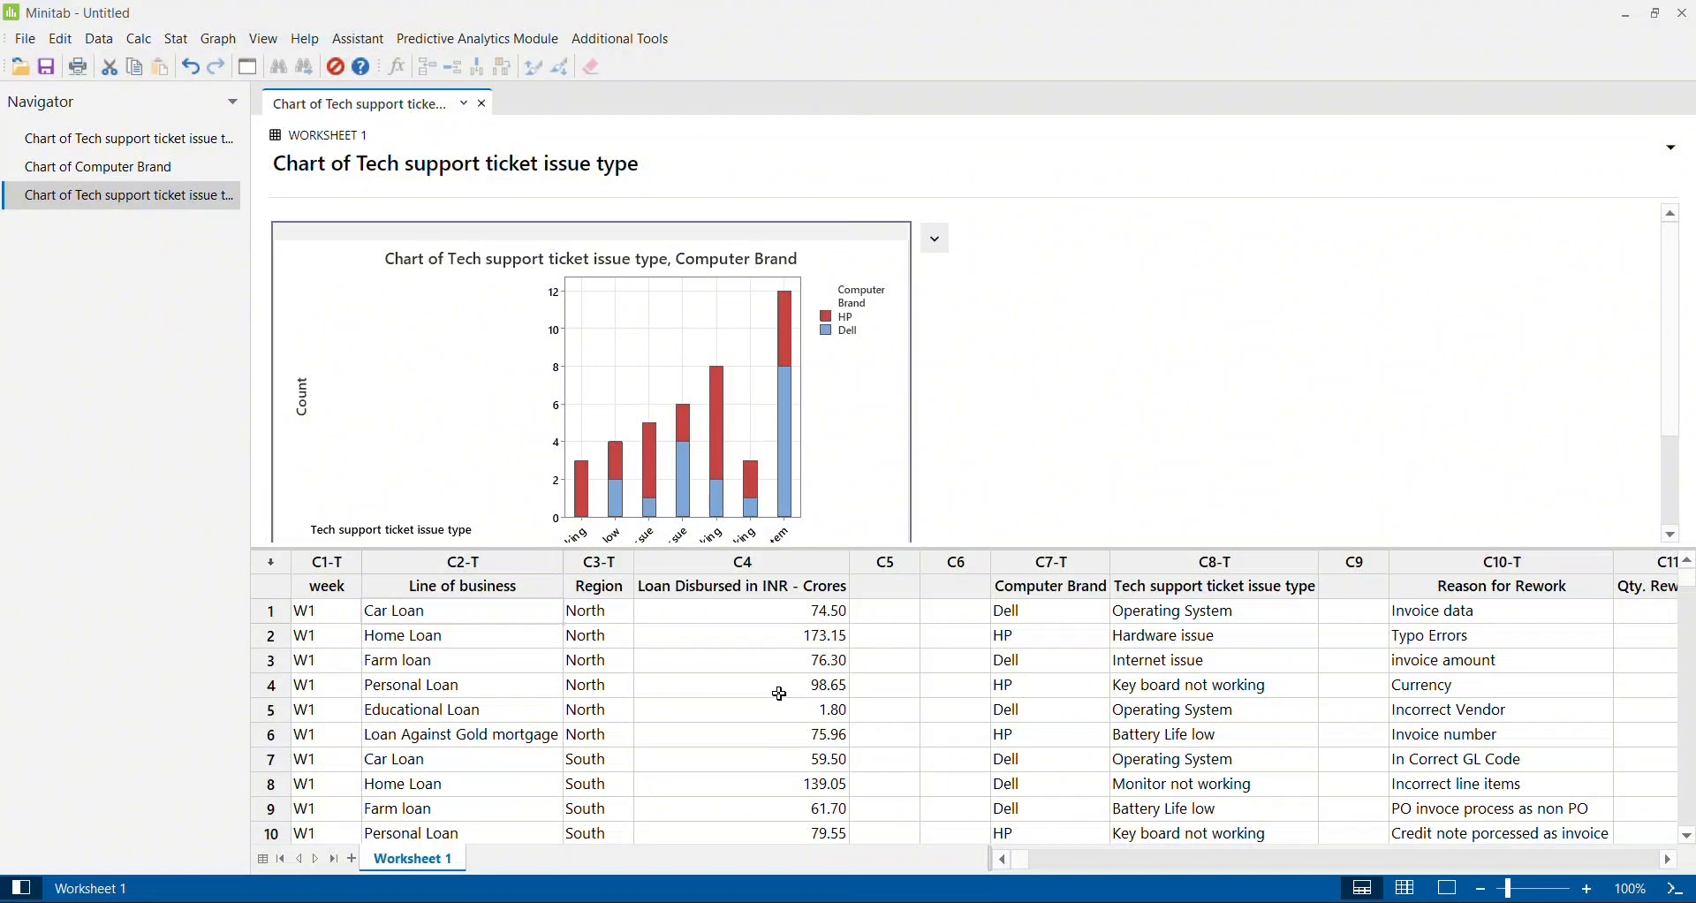
# Start a simple One Y bar chart whose bars represent a function of a variable.
pyautogui.click(220, 40)
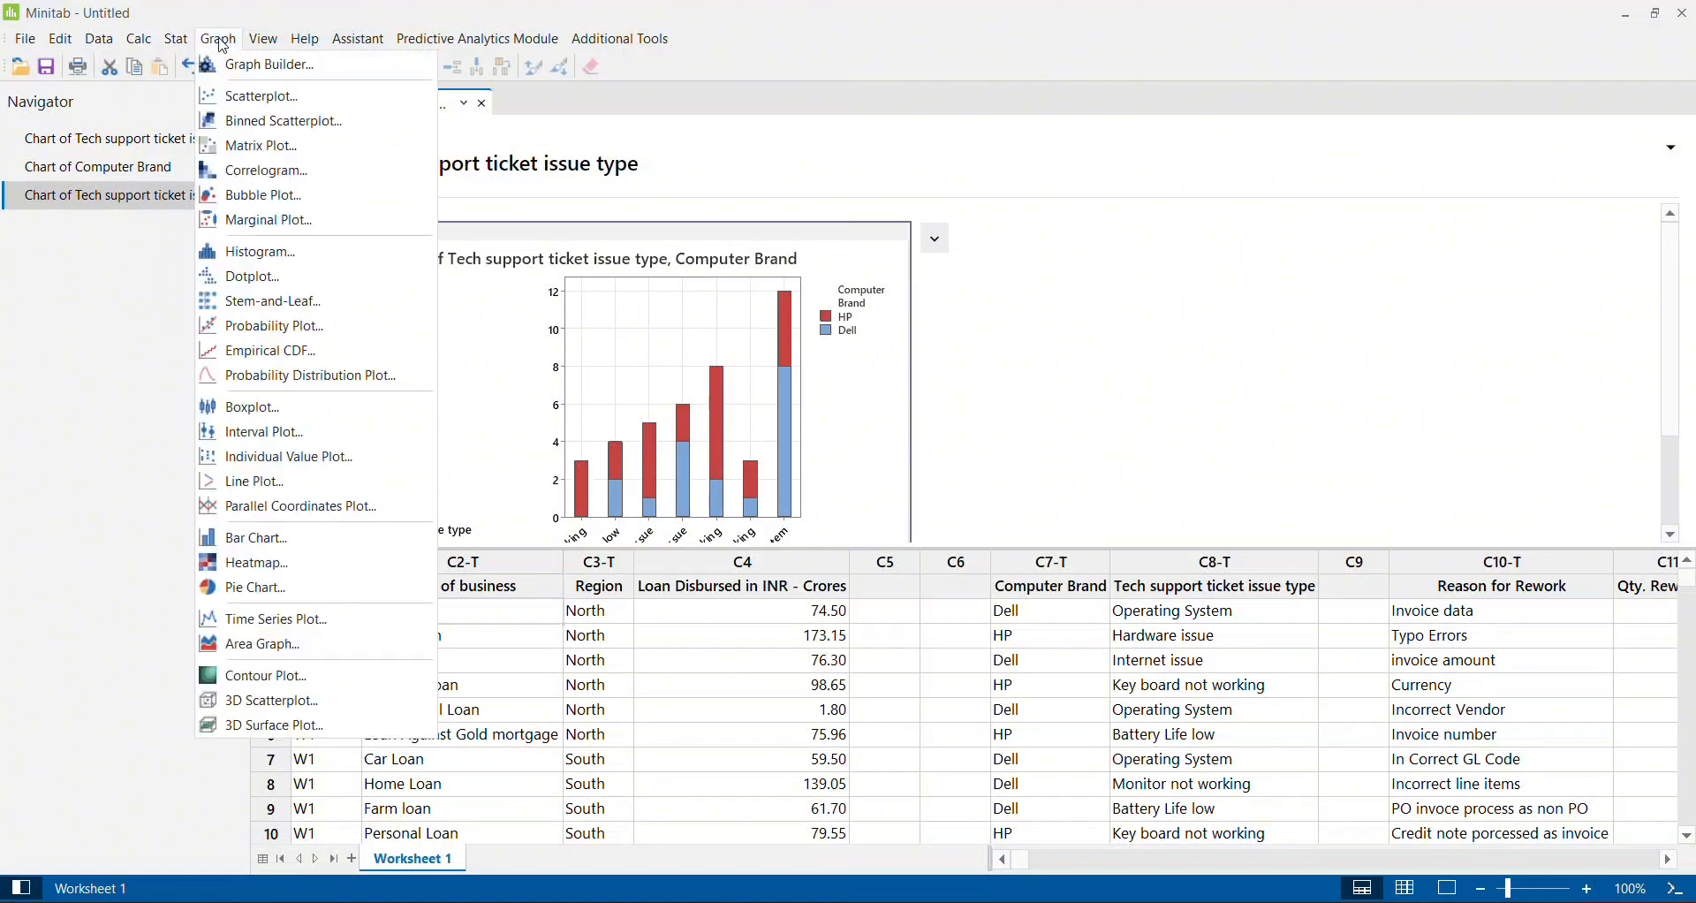
pyautogui.click(284, 541)
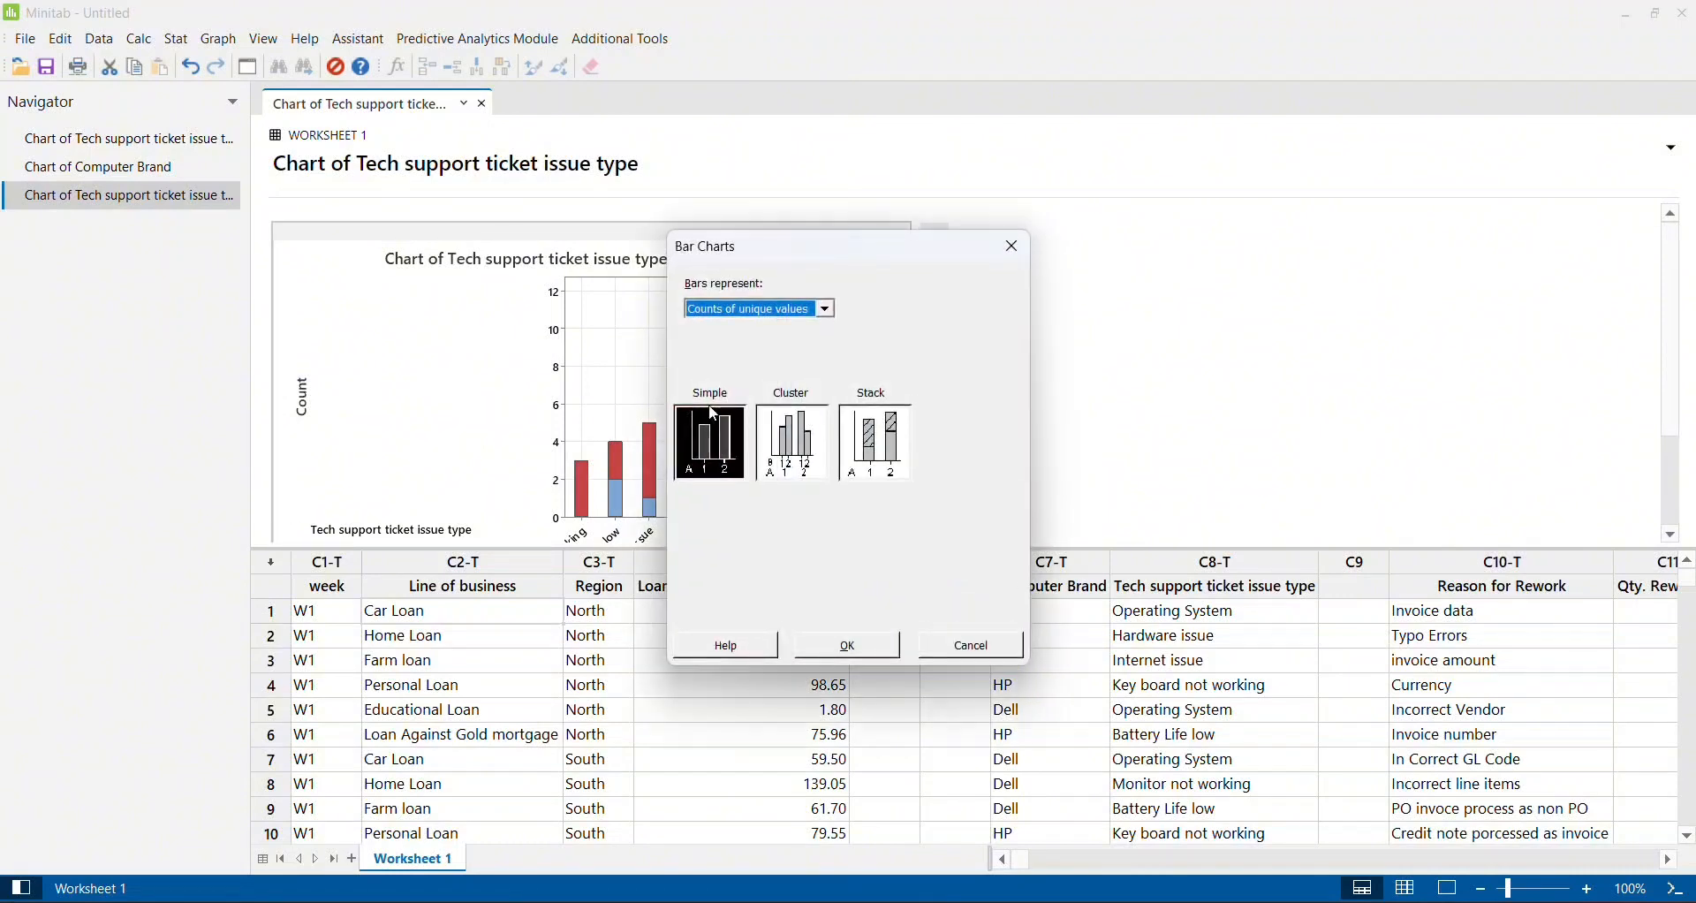
pyautogui.click(830, 311)
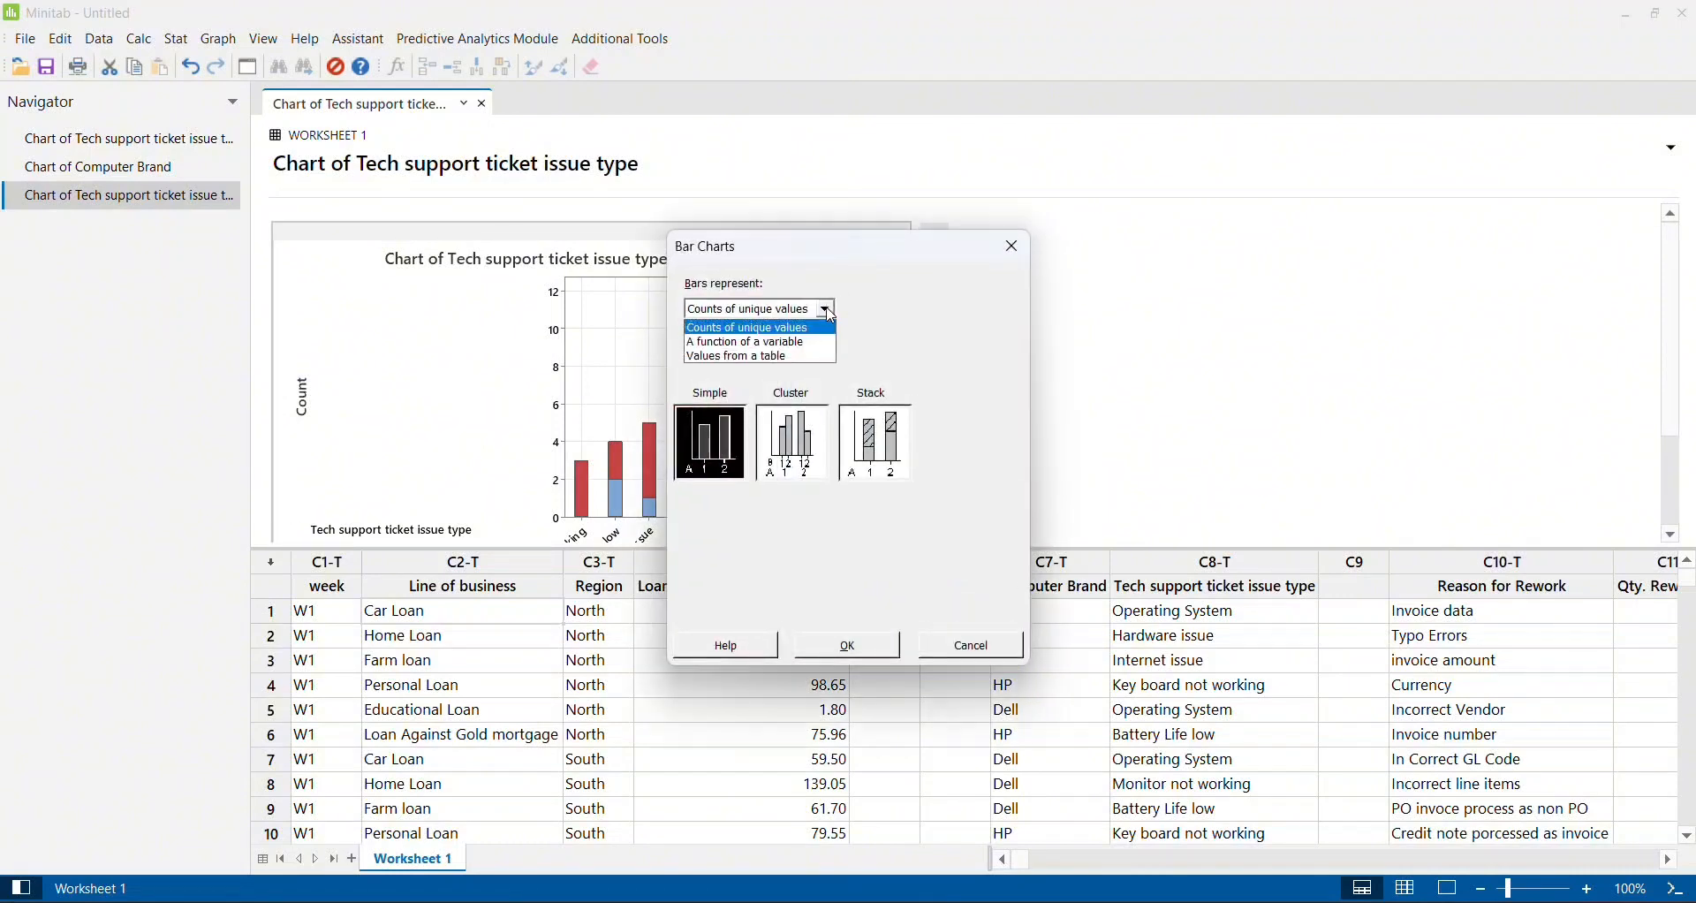
pyautogui.click(799, 344)
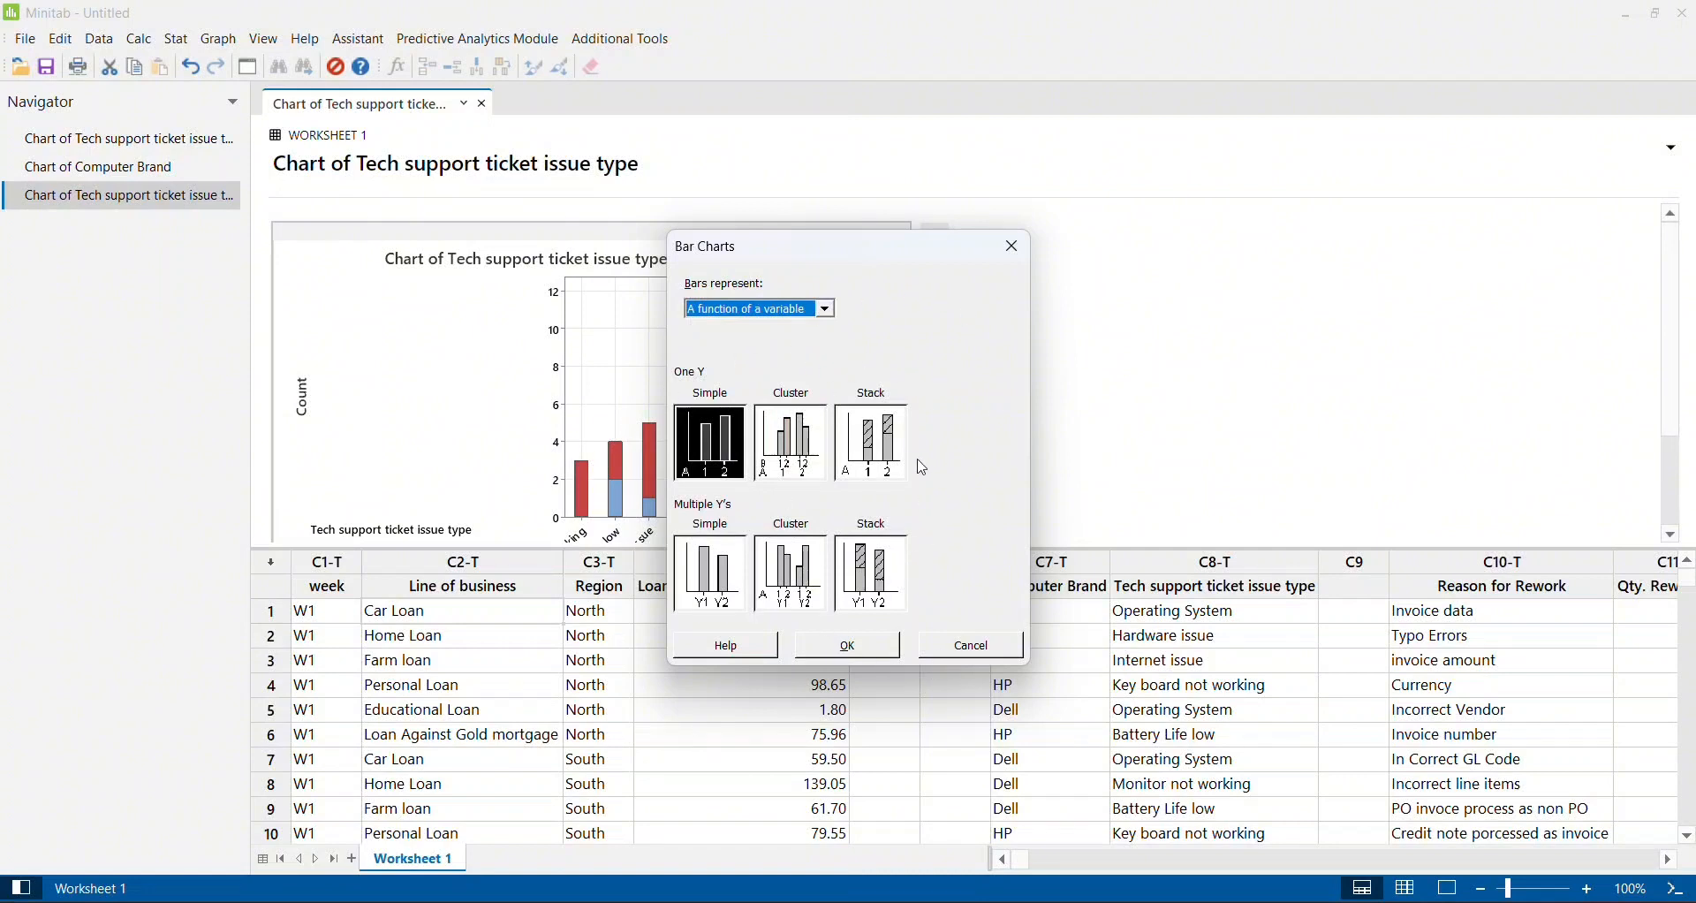
pyautogui.click(705, 458)
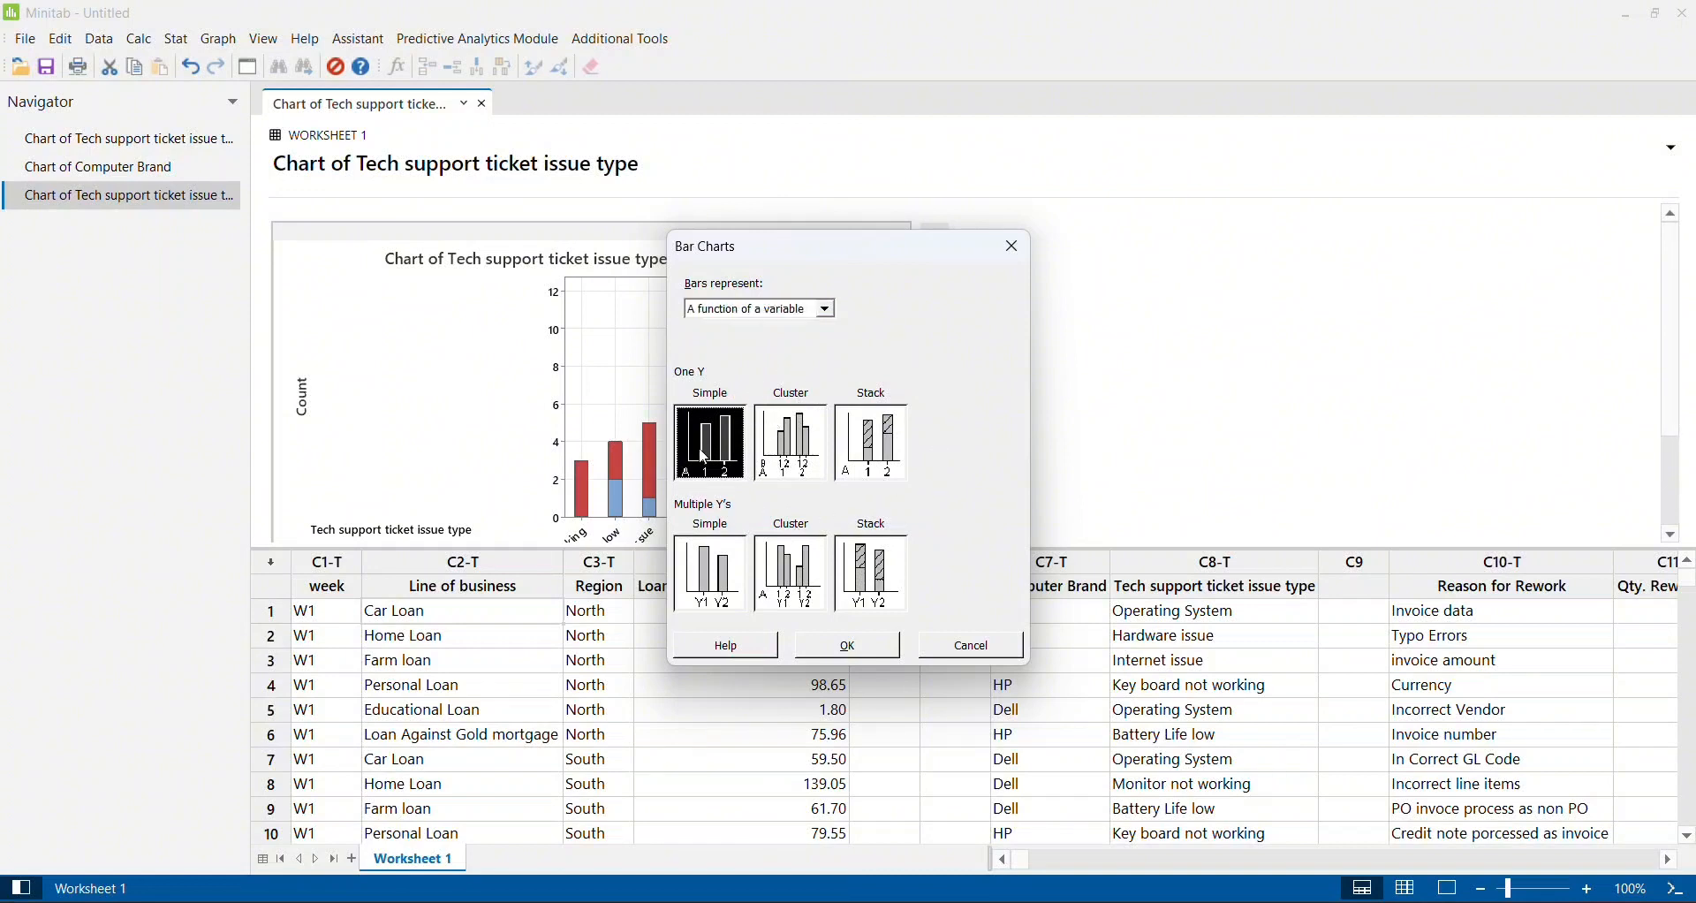
pyautogui.click(844, 646)
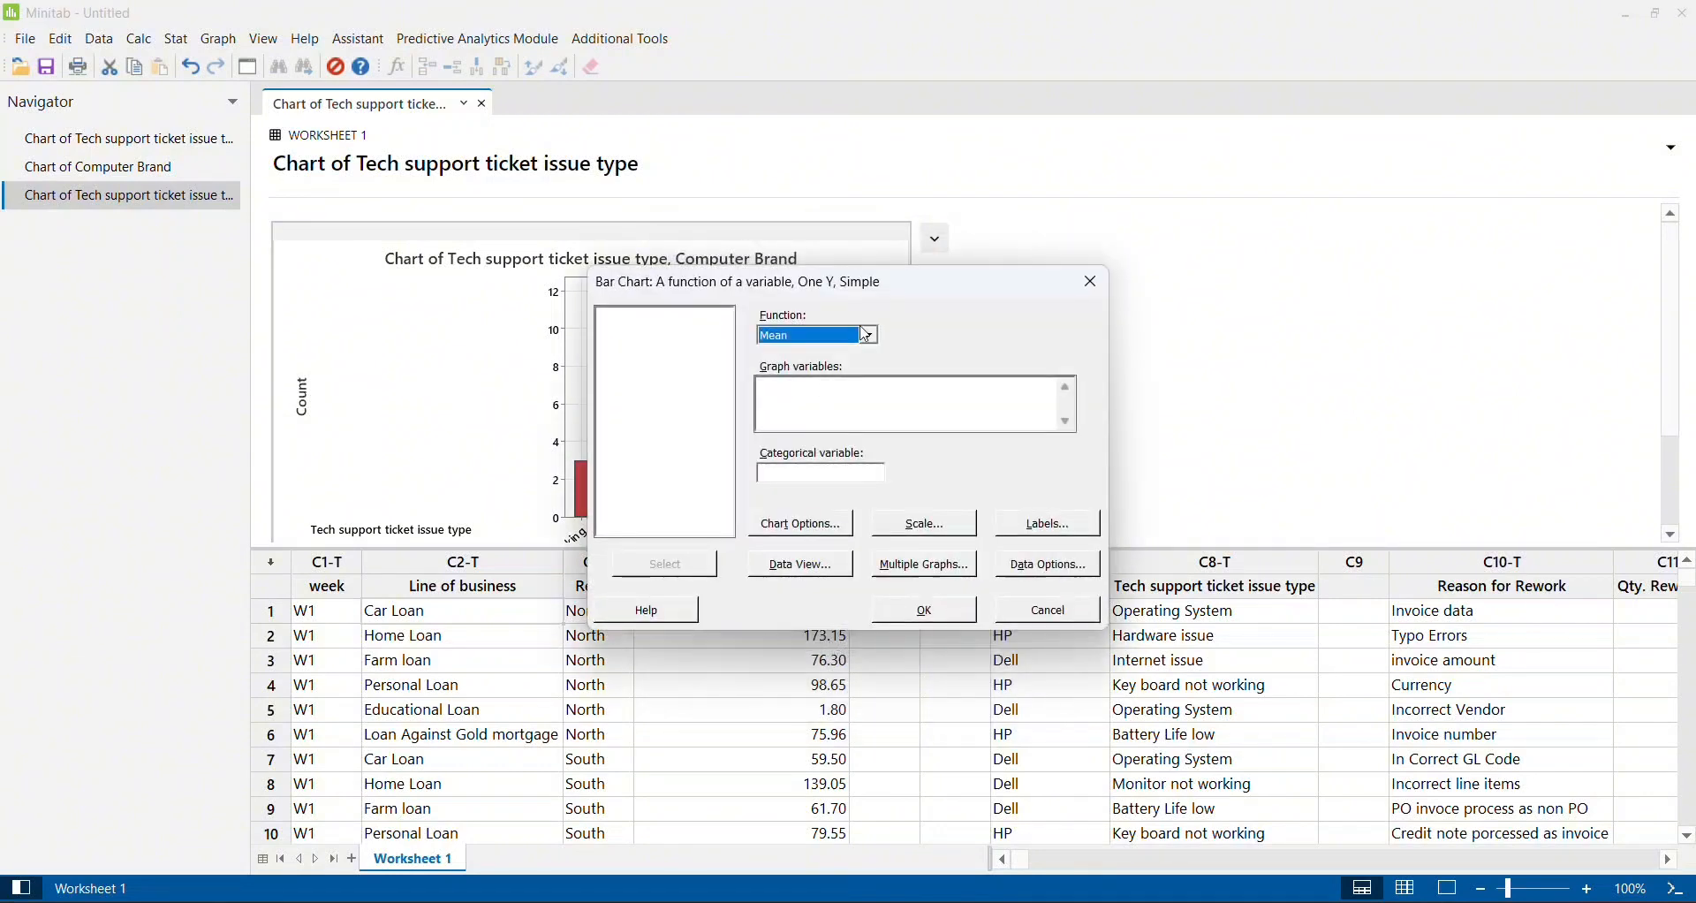
# Generate a simple bar chart of the Sum of Loan Disbursed in INR - Crores, with week as the categorical variable.
pyautogui.click(837, 395)
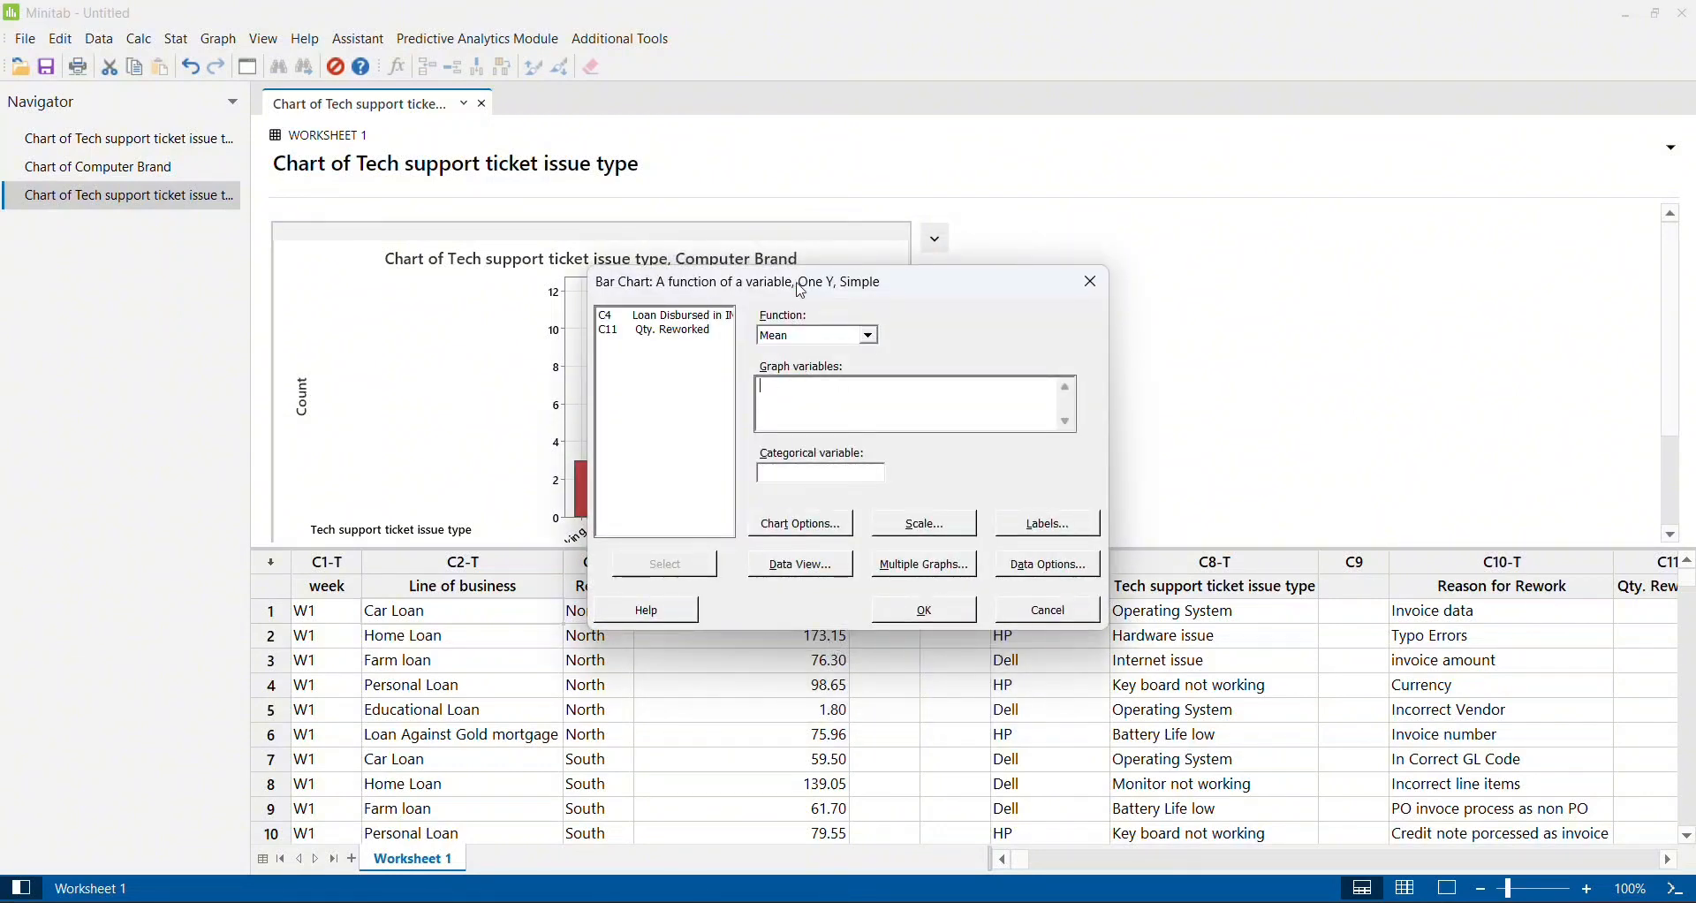
pyautogui.moveTo(774, 288); pyautogui.dragTo(994, 142)
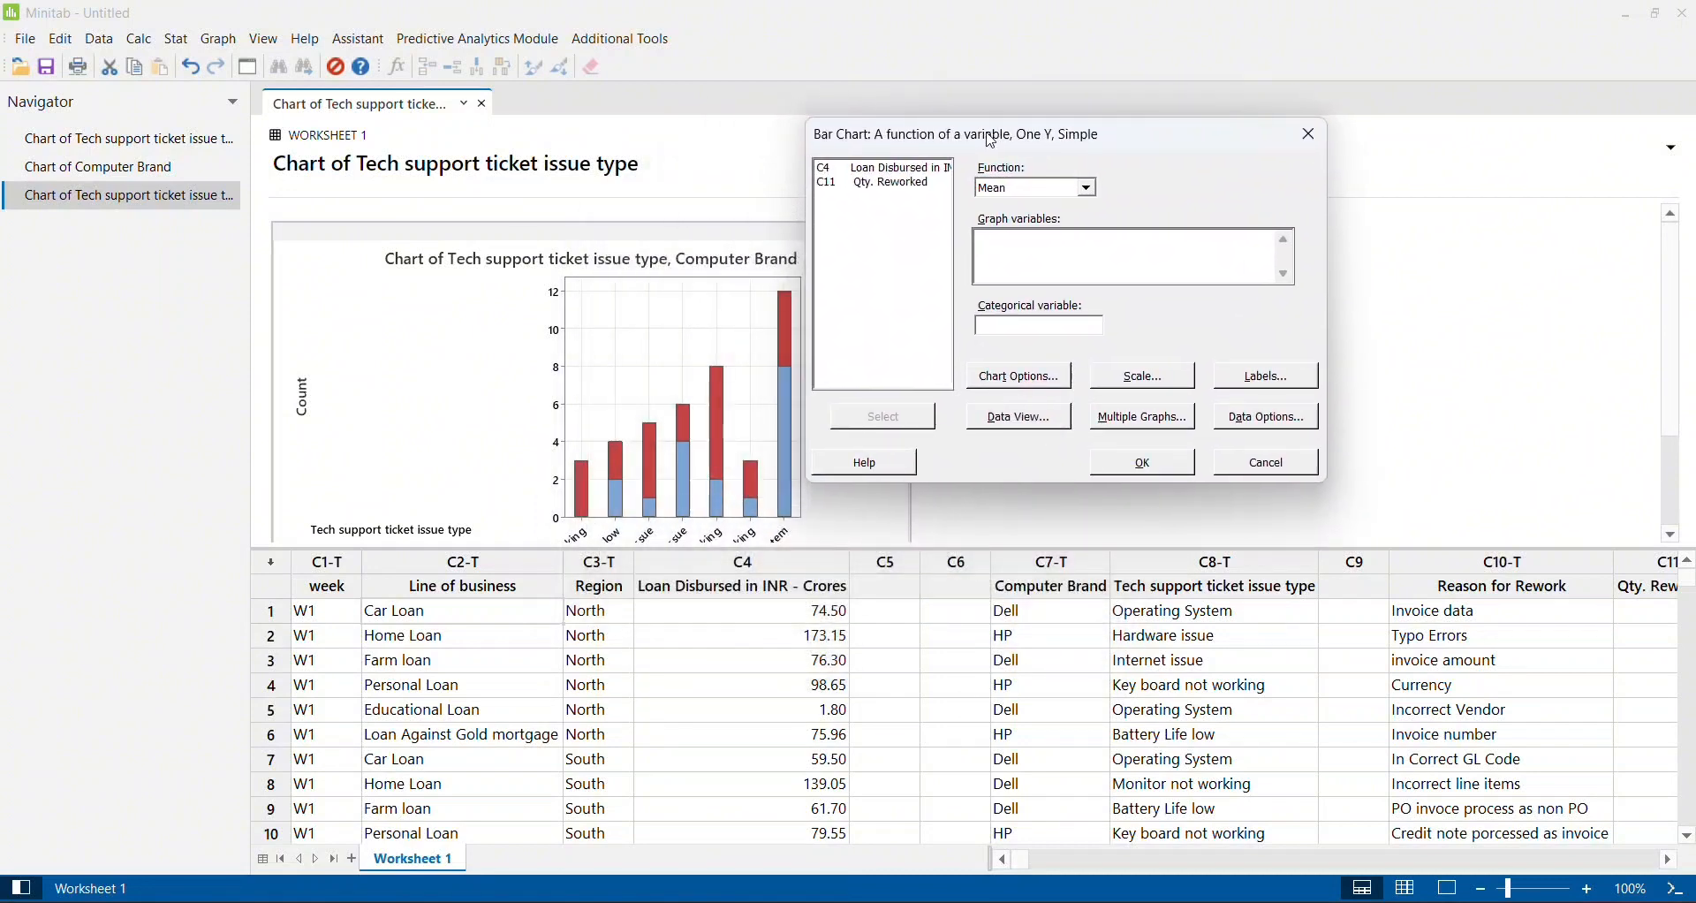
pyautogui.doubleClick(893, 175)
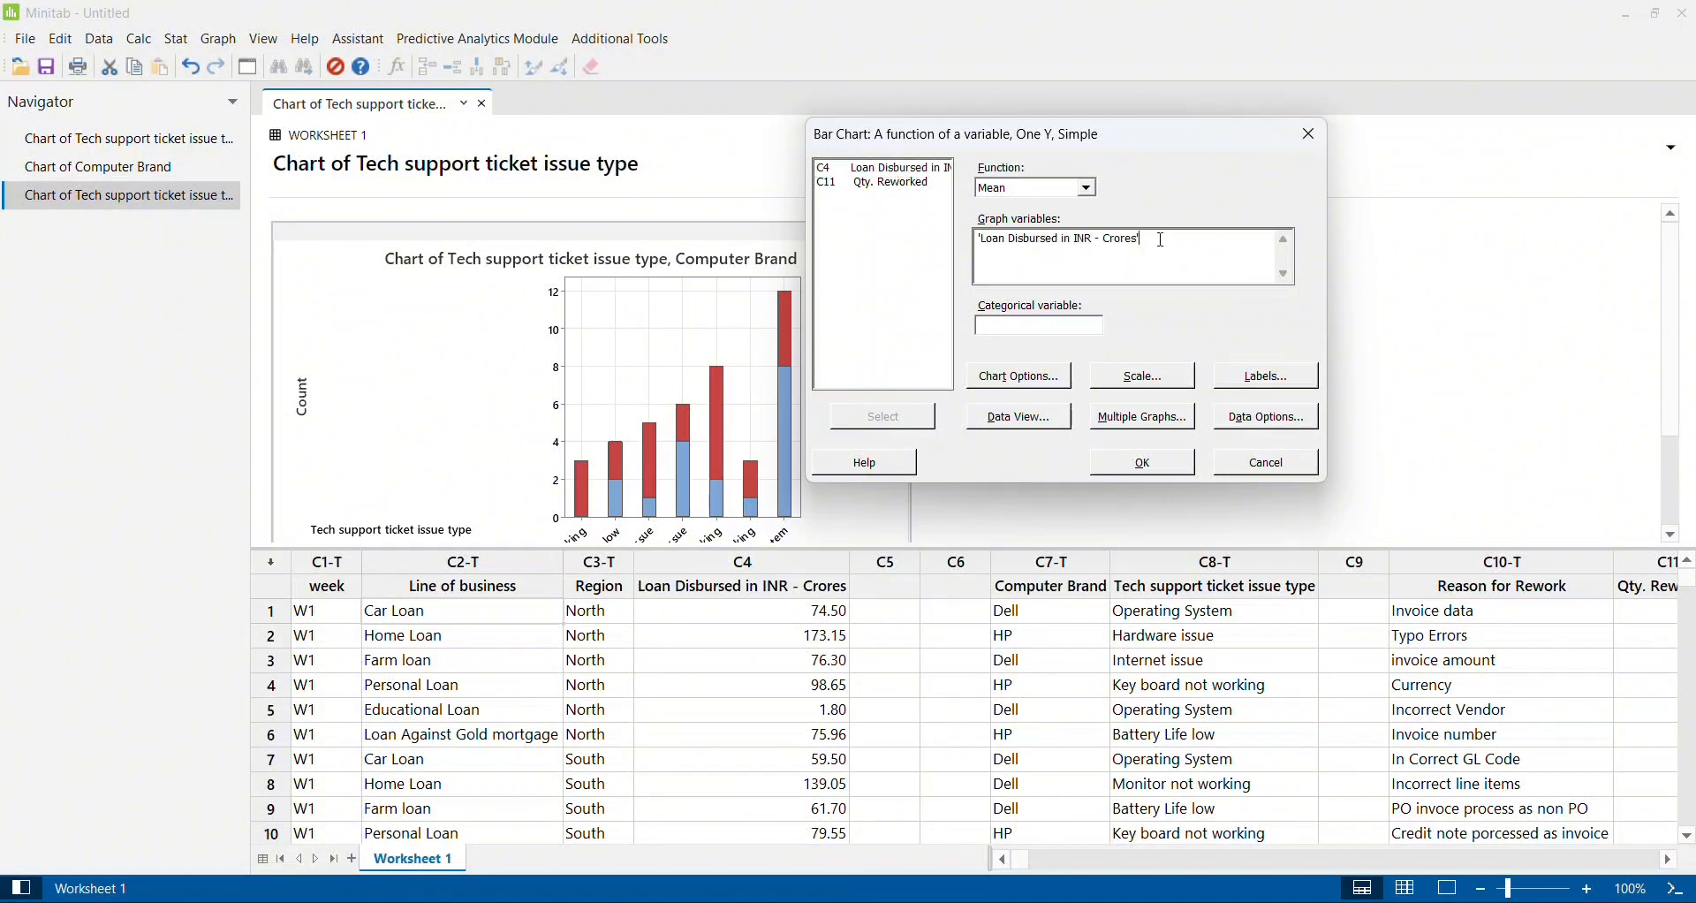
pyautogui.click(1093, 190)
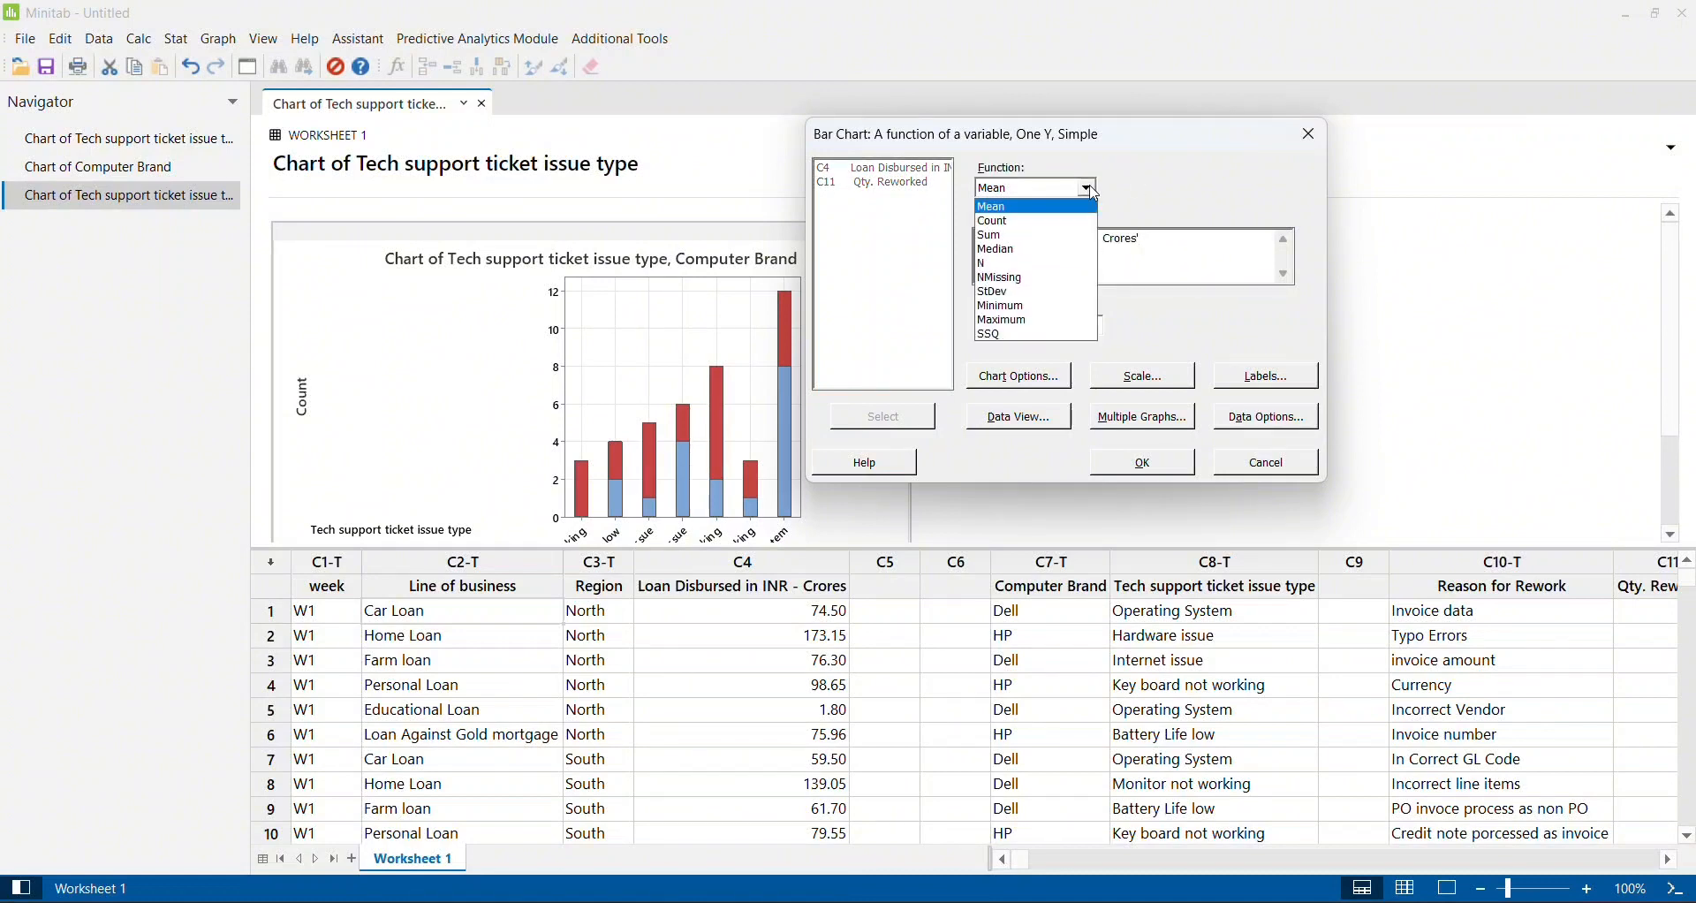
pyautogui.click(1035, 236)
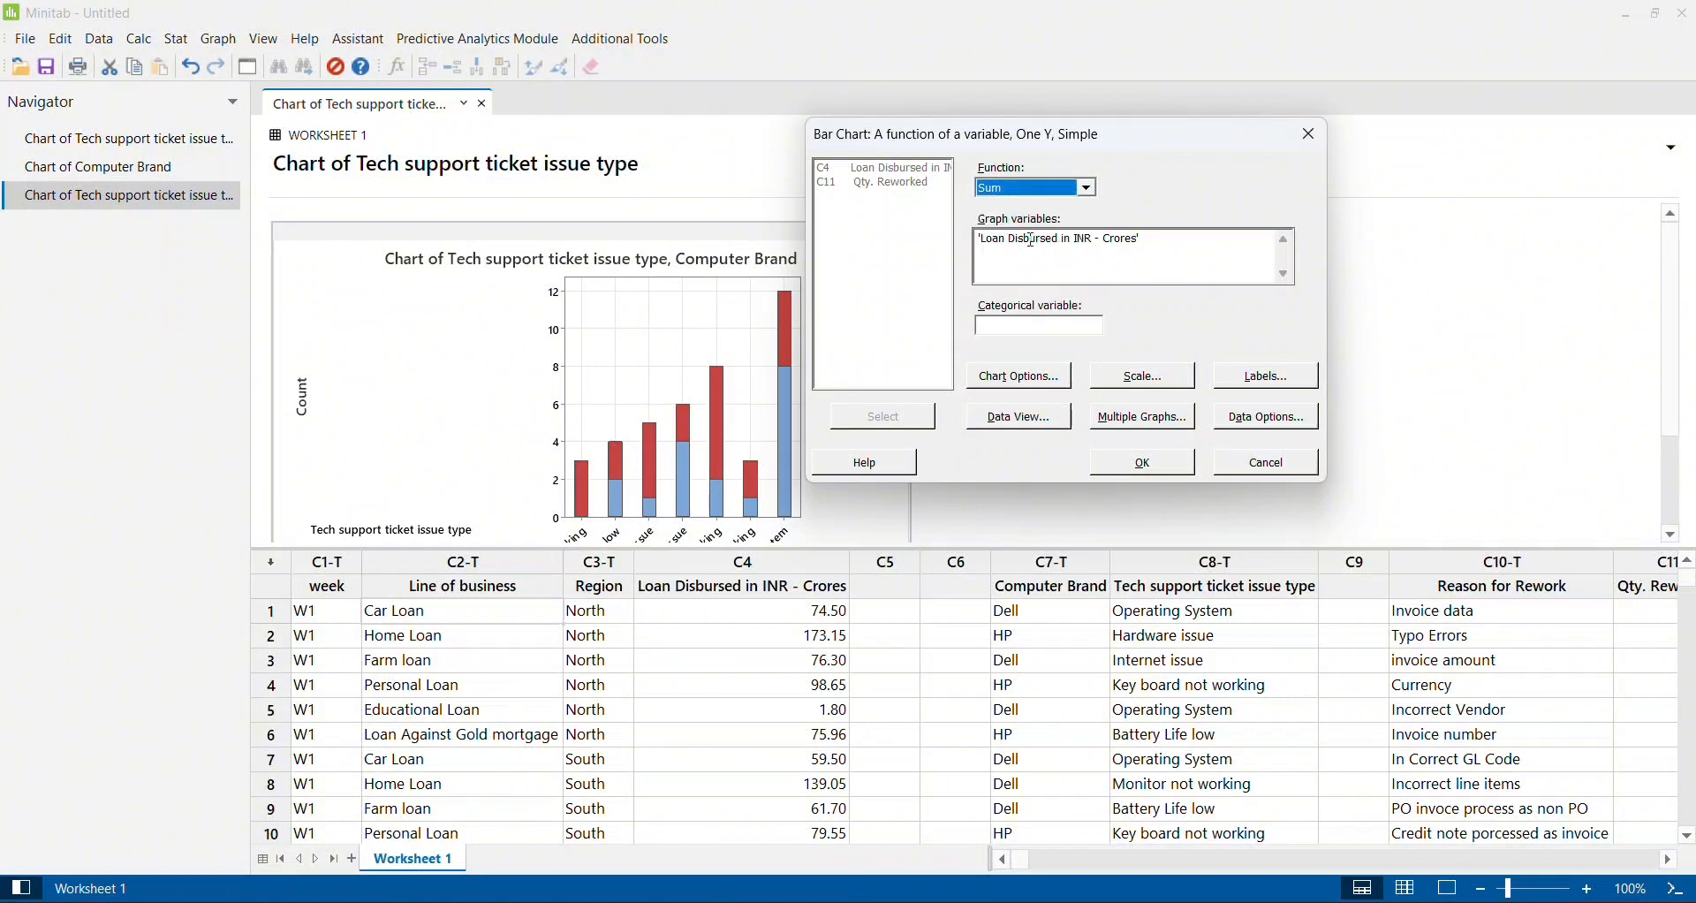
pyautogui.click(1032, 328)
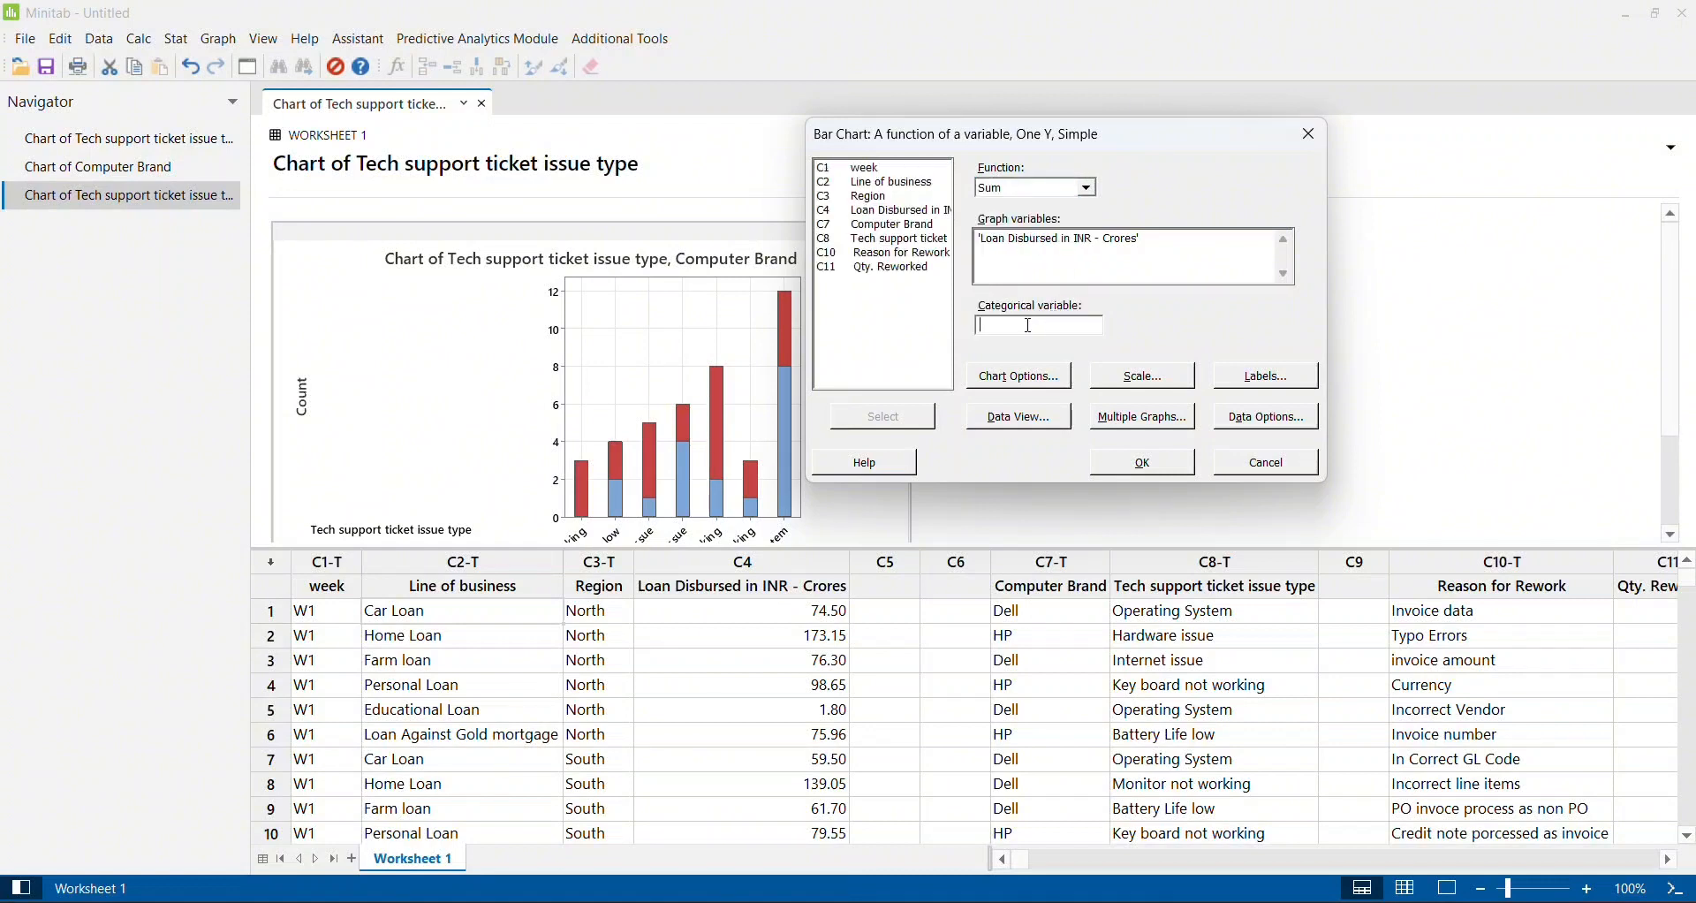
pyautogui.doubleClick(885, 171)
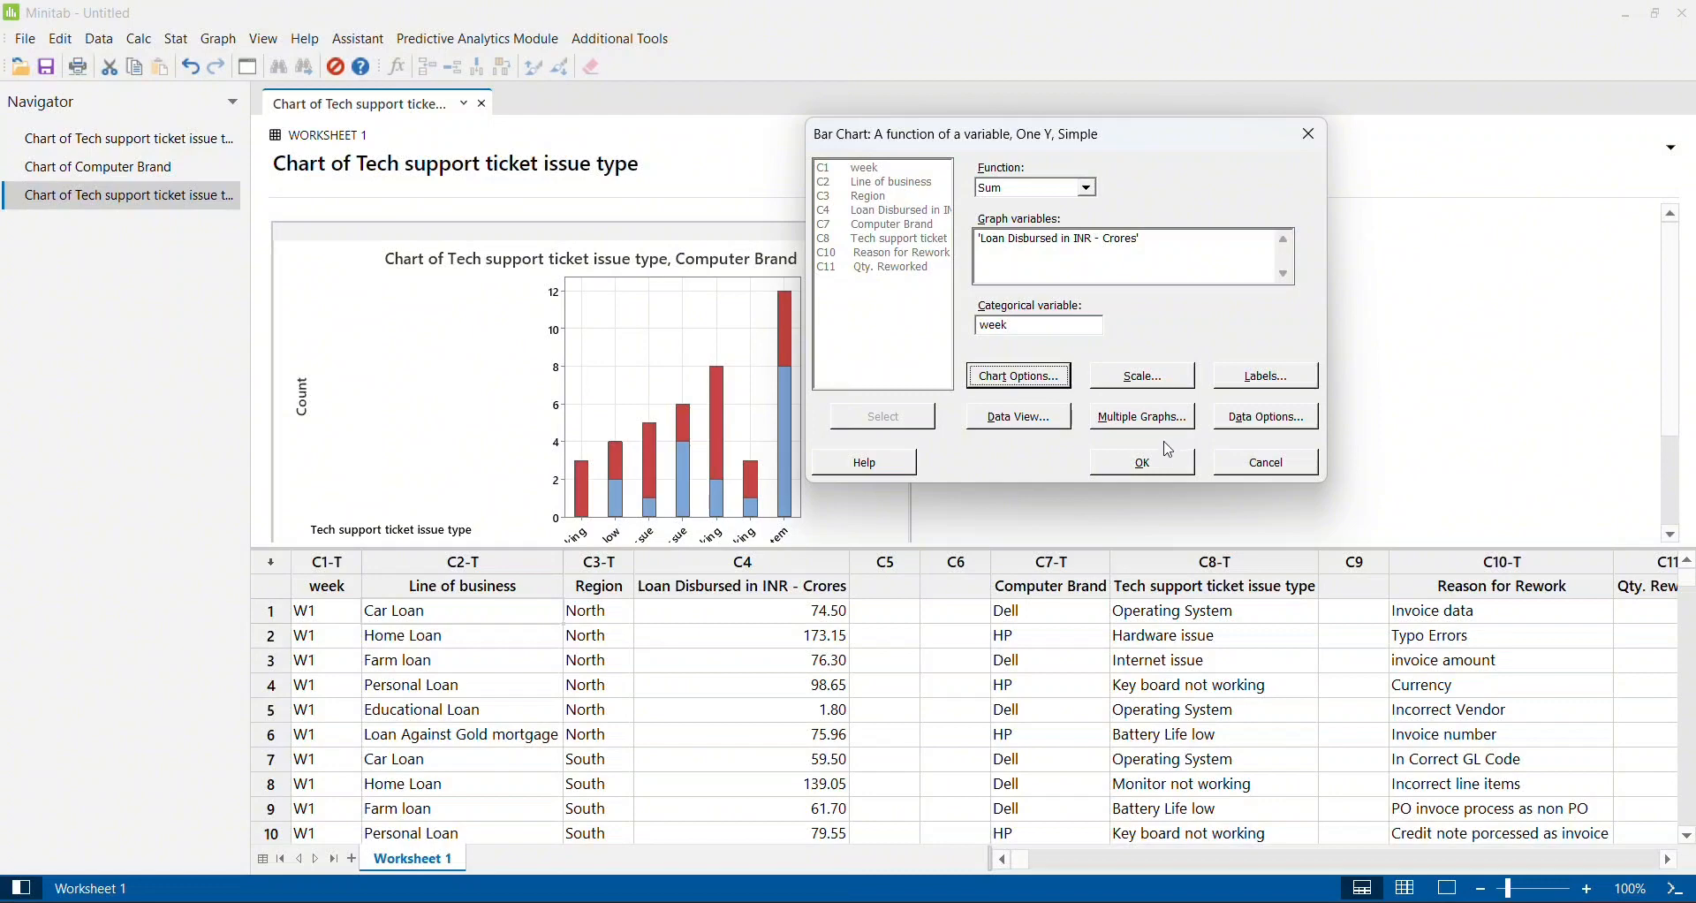
pyautogui.click(1150, 465)
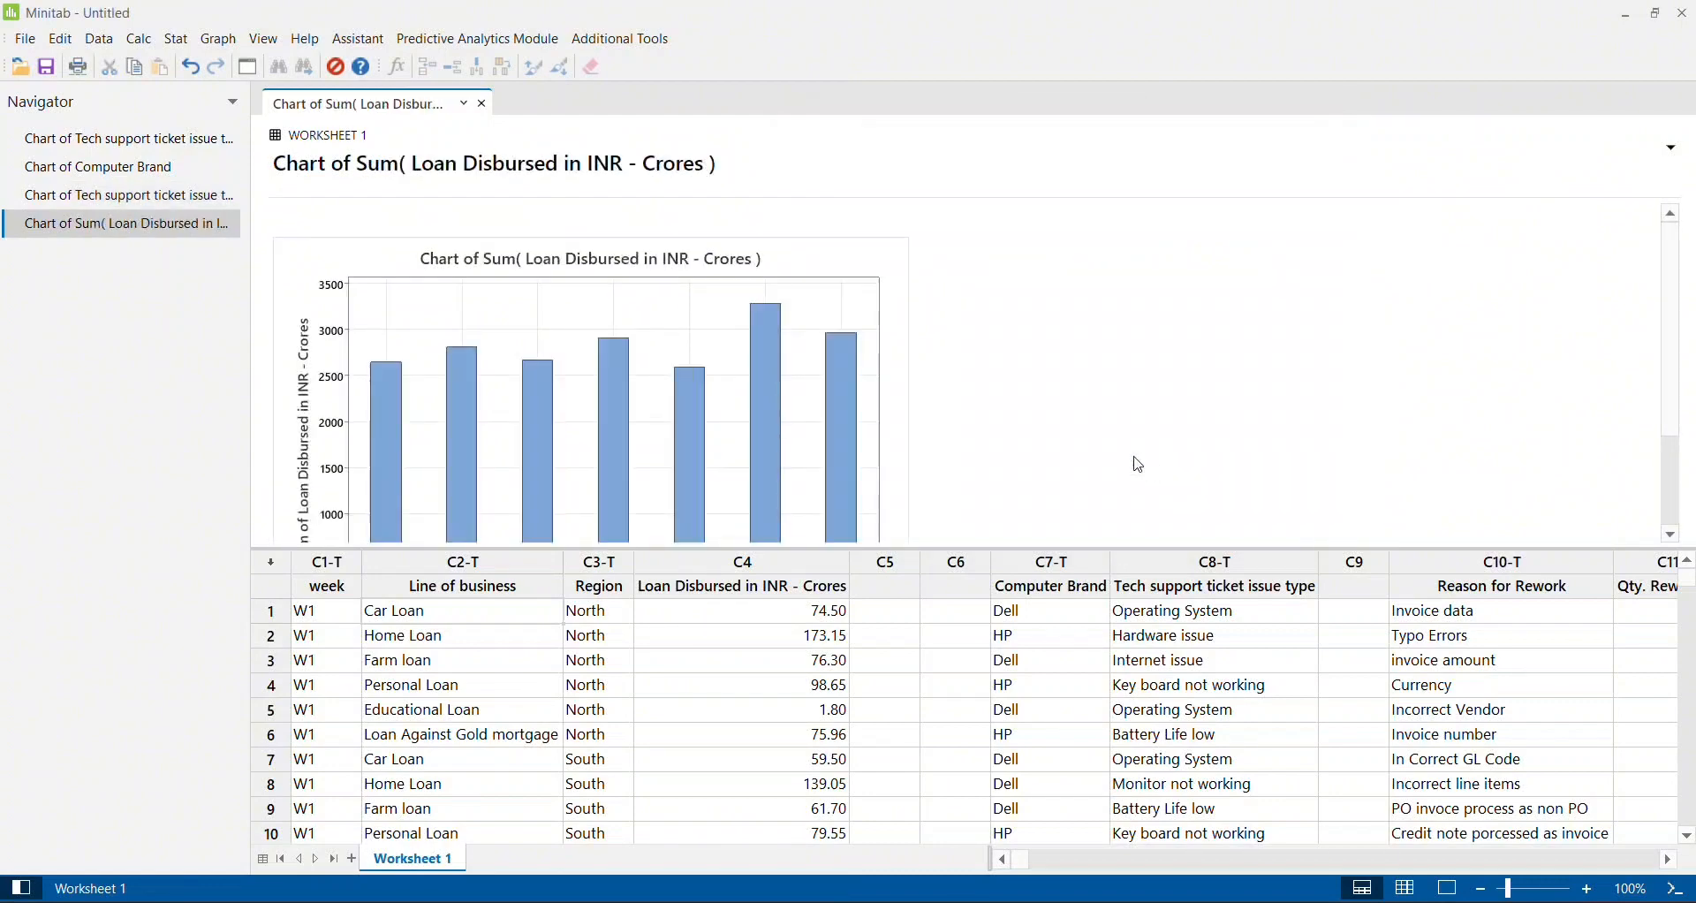
# Examine the weekly loan sum chart enlarged in the graph editor and close it without changes.
pyautogui.doubleClick(897, 329)
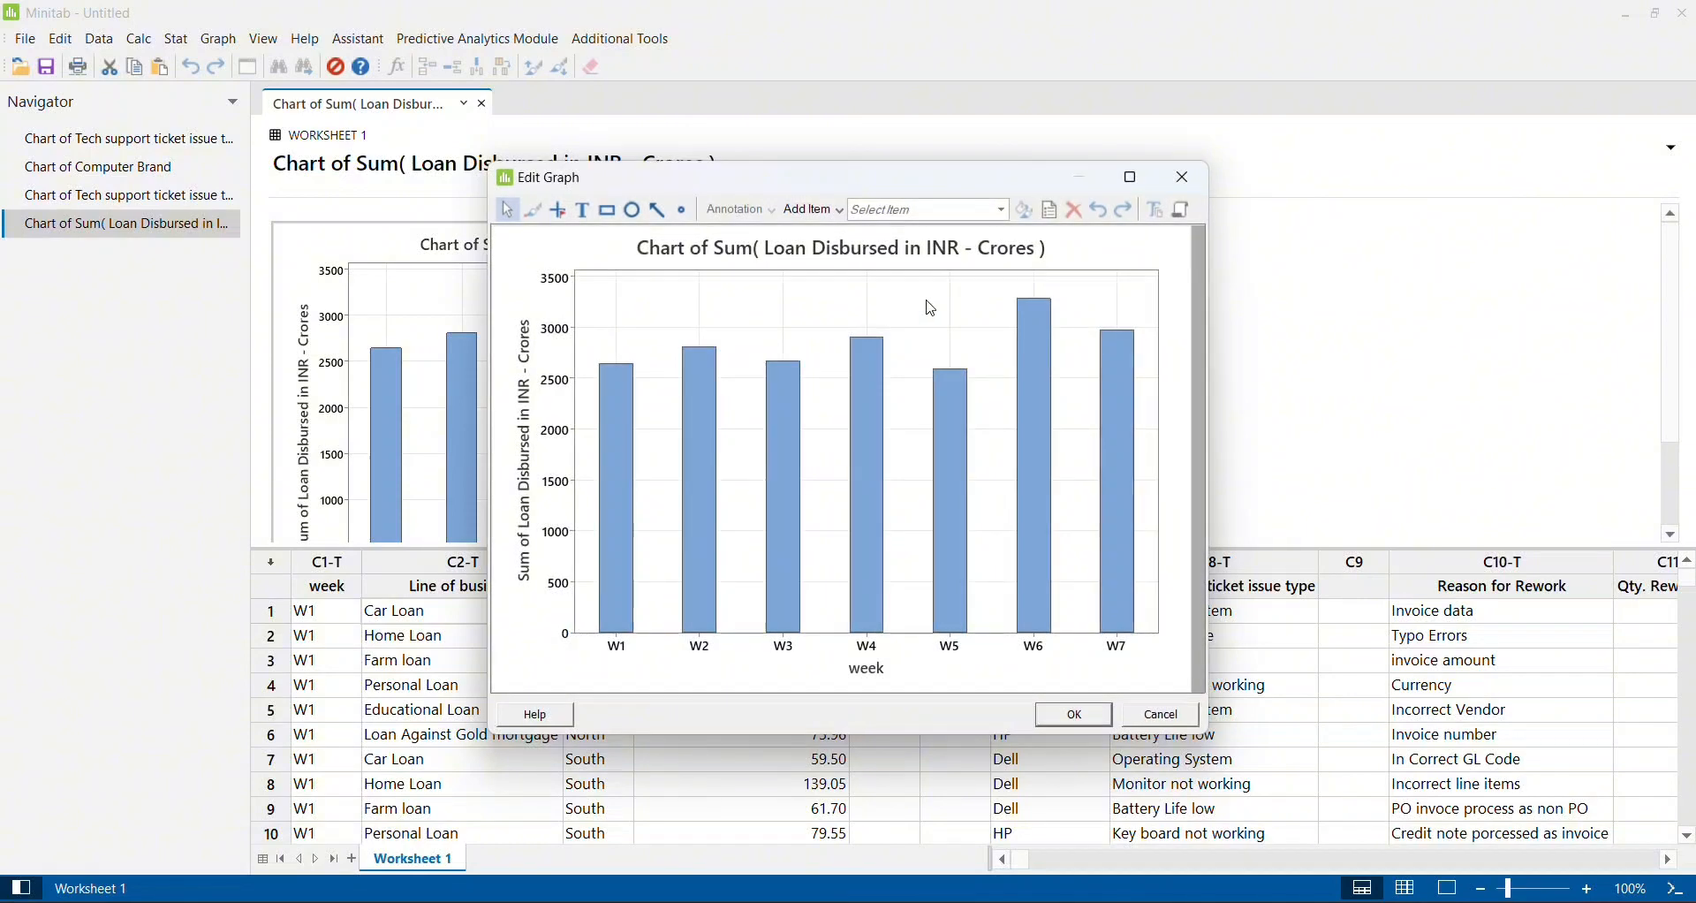
pyautogui.click(1132, 178)
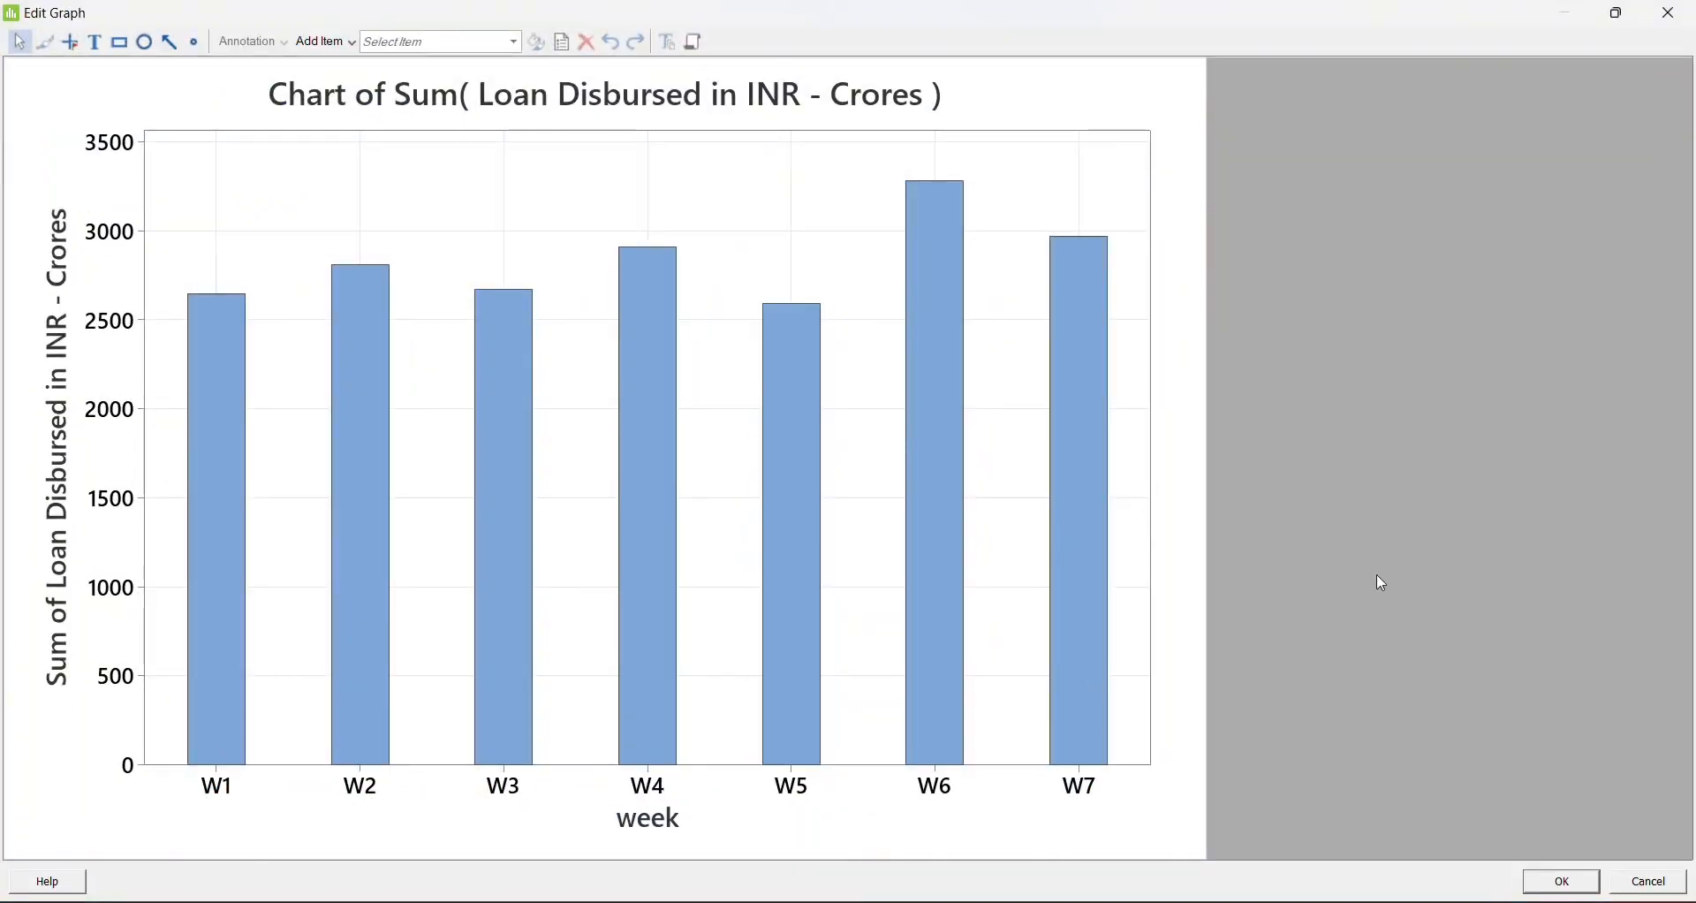
pyautogui.click(1670, 13)
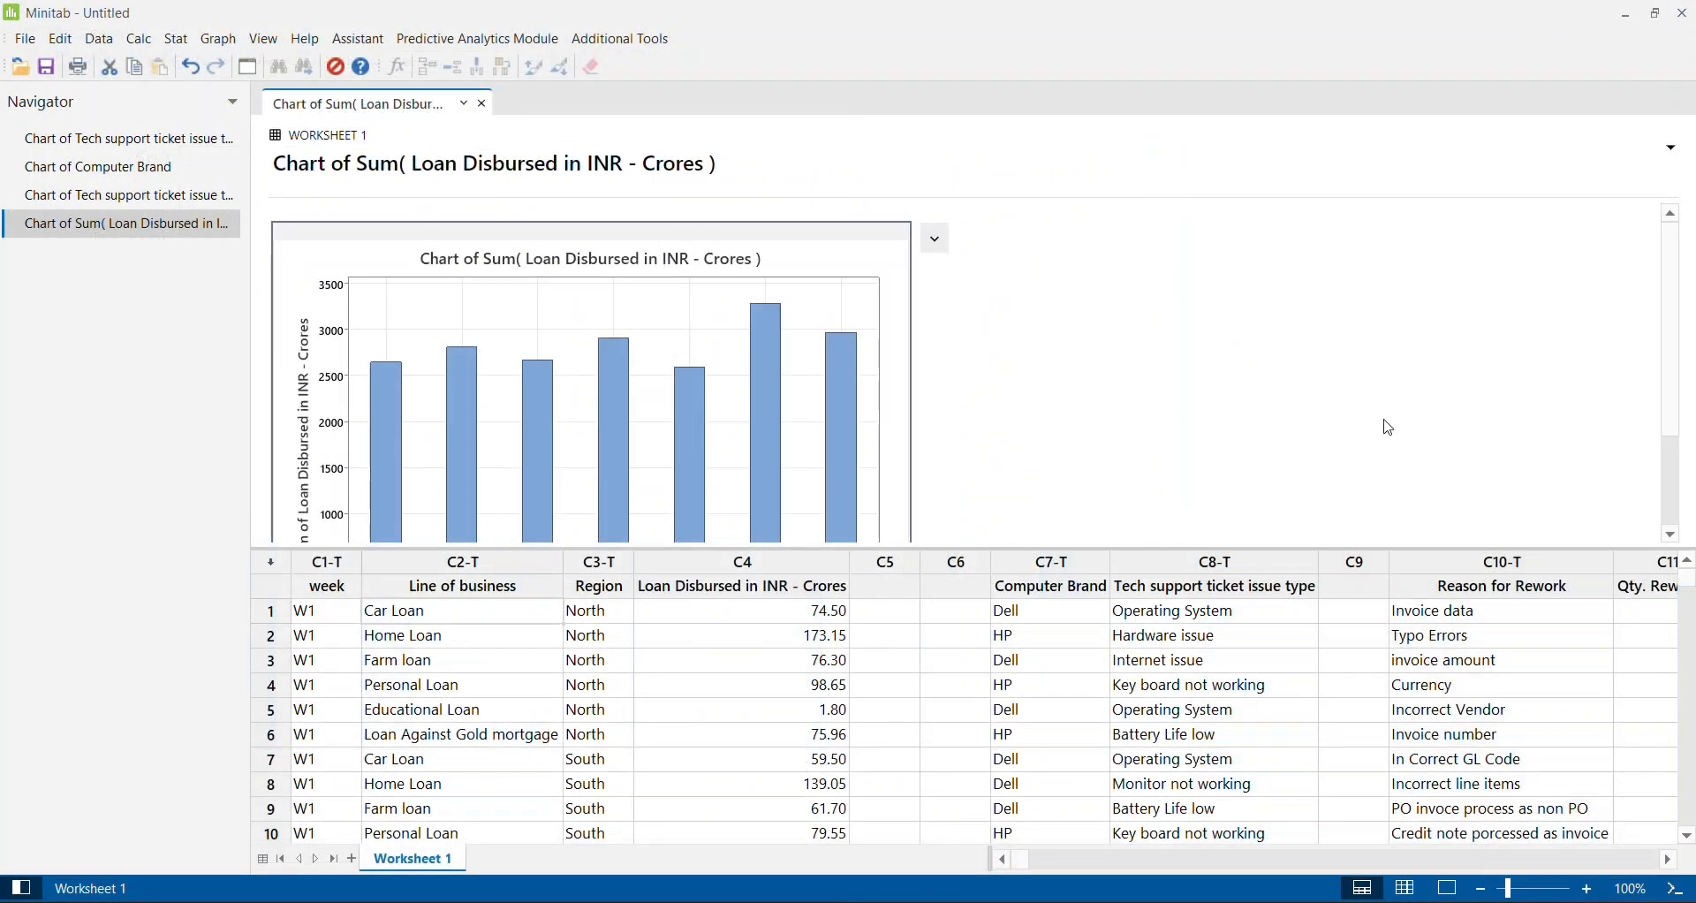
# Generate the same loan sum chart with Region as the categorical variable instead of week, and view it in the graph editor.
pyautogui.hotkey('ctrl', 'e')
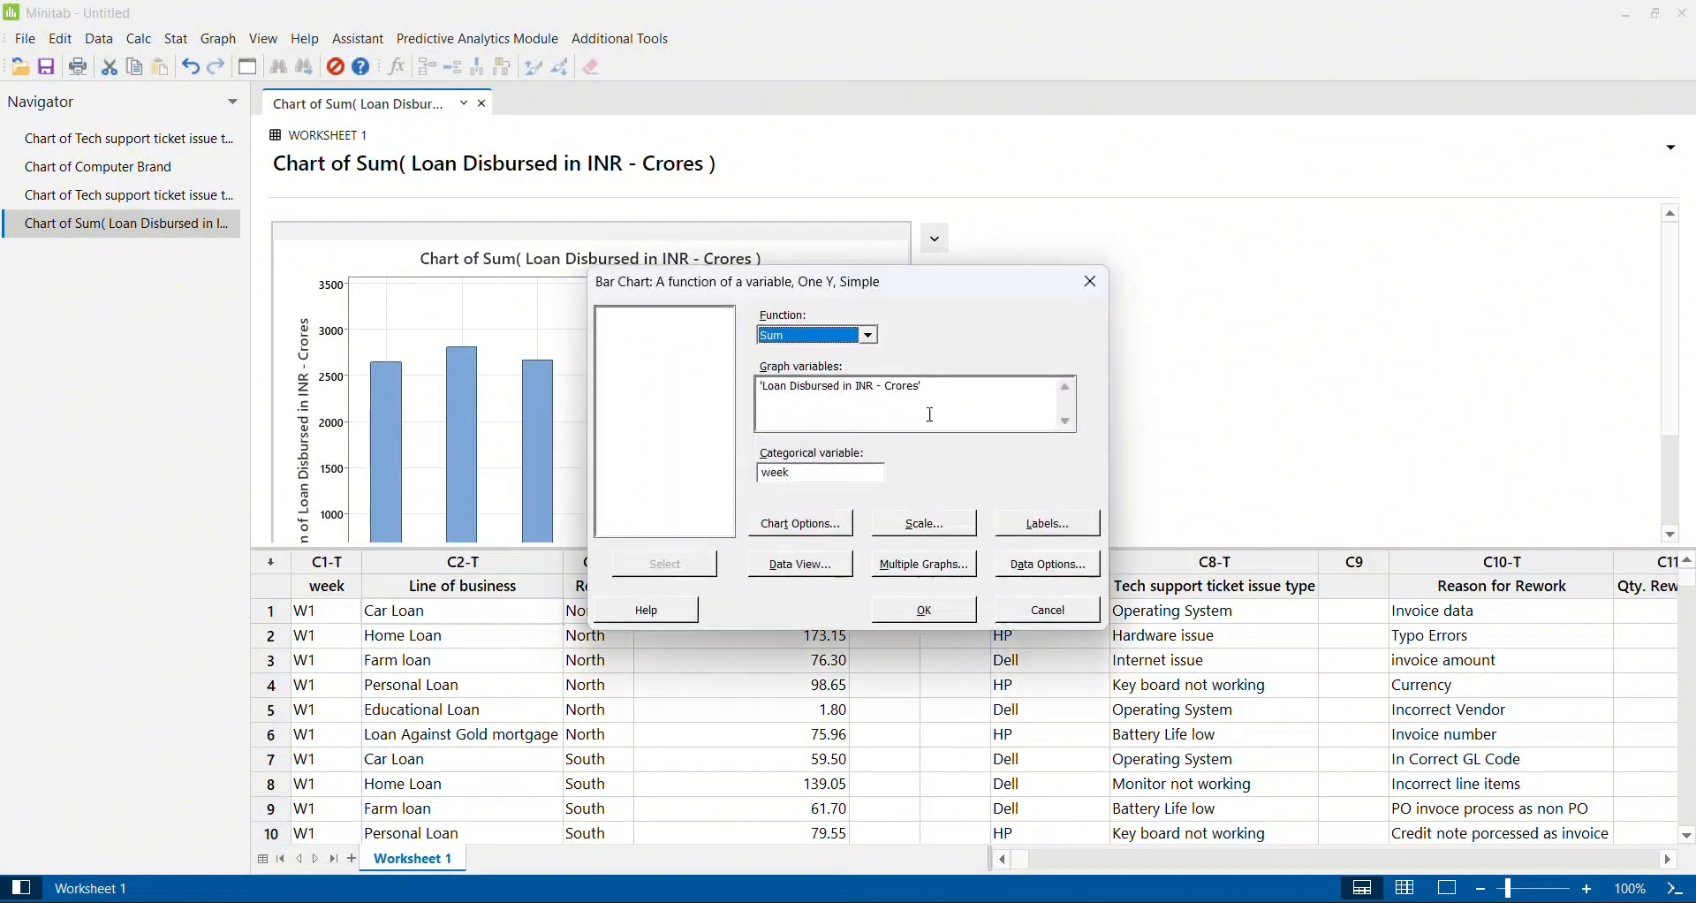
pyautogui.click(833, 470)
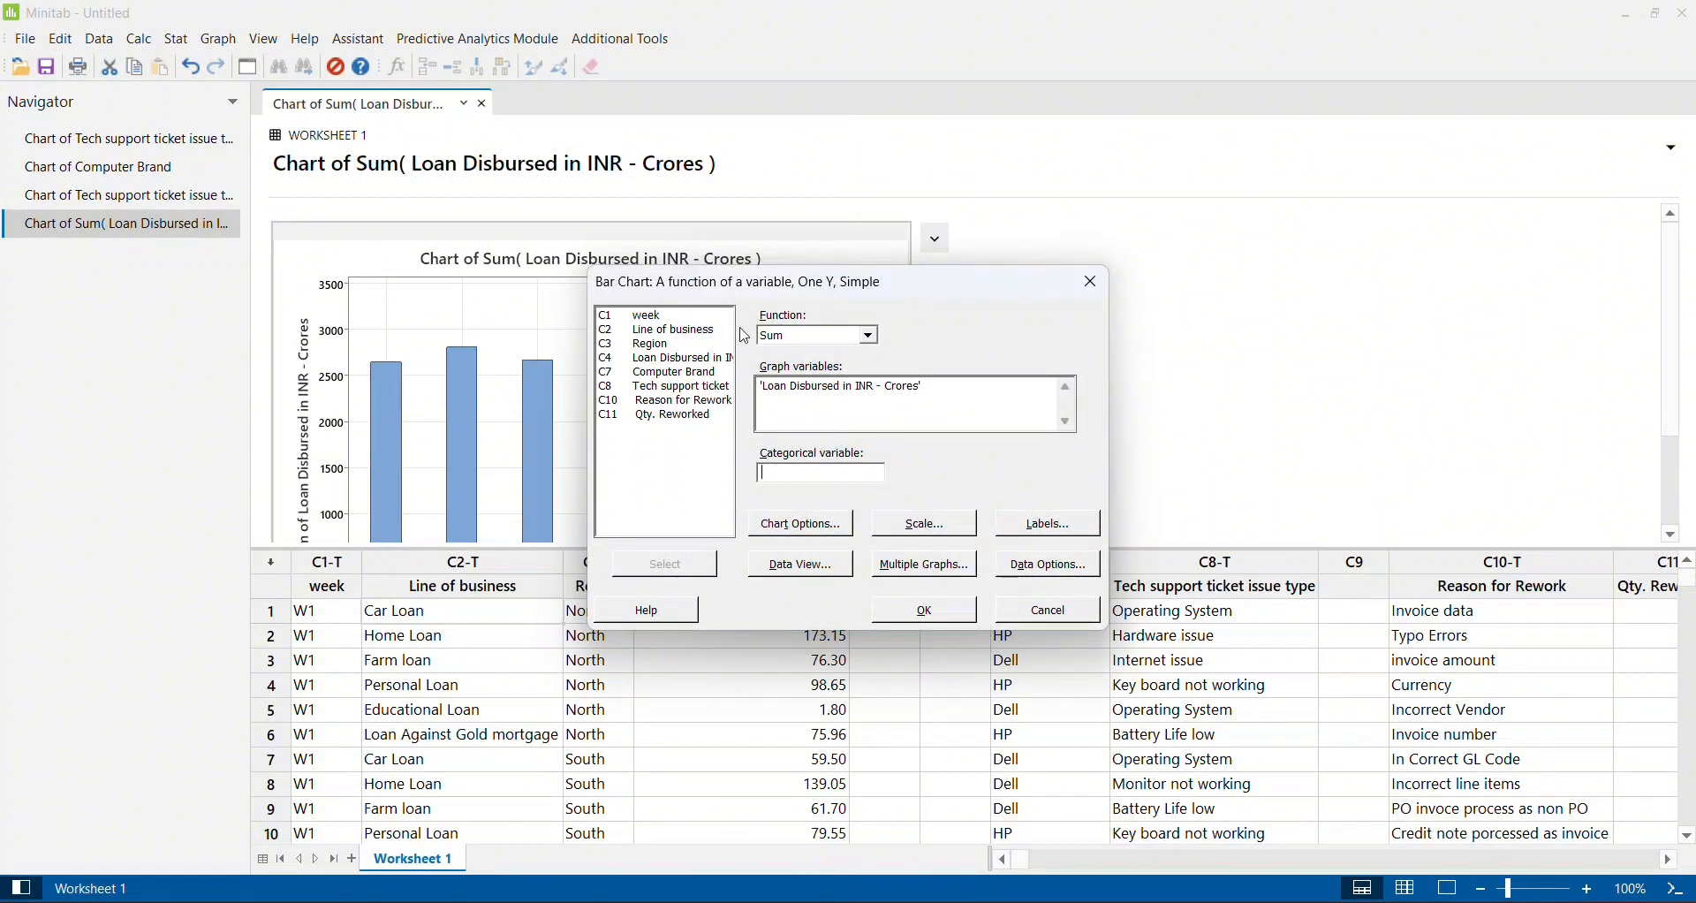
pyautogui.doubleClick(651, 345)
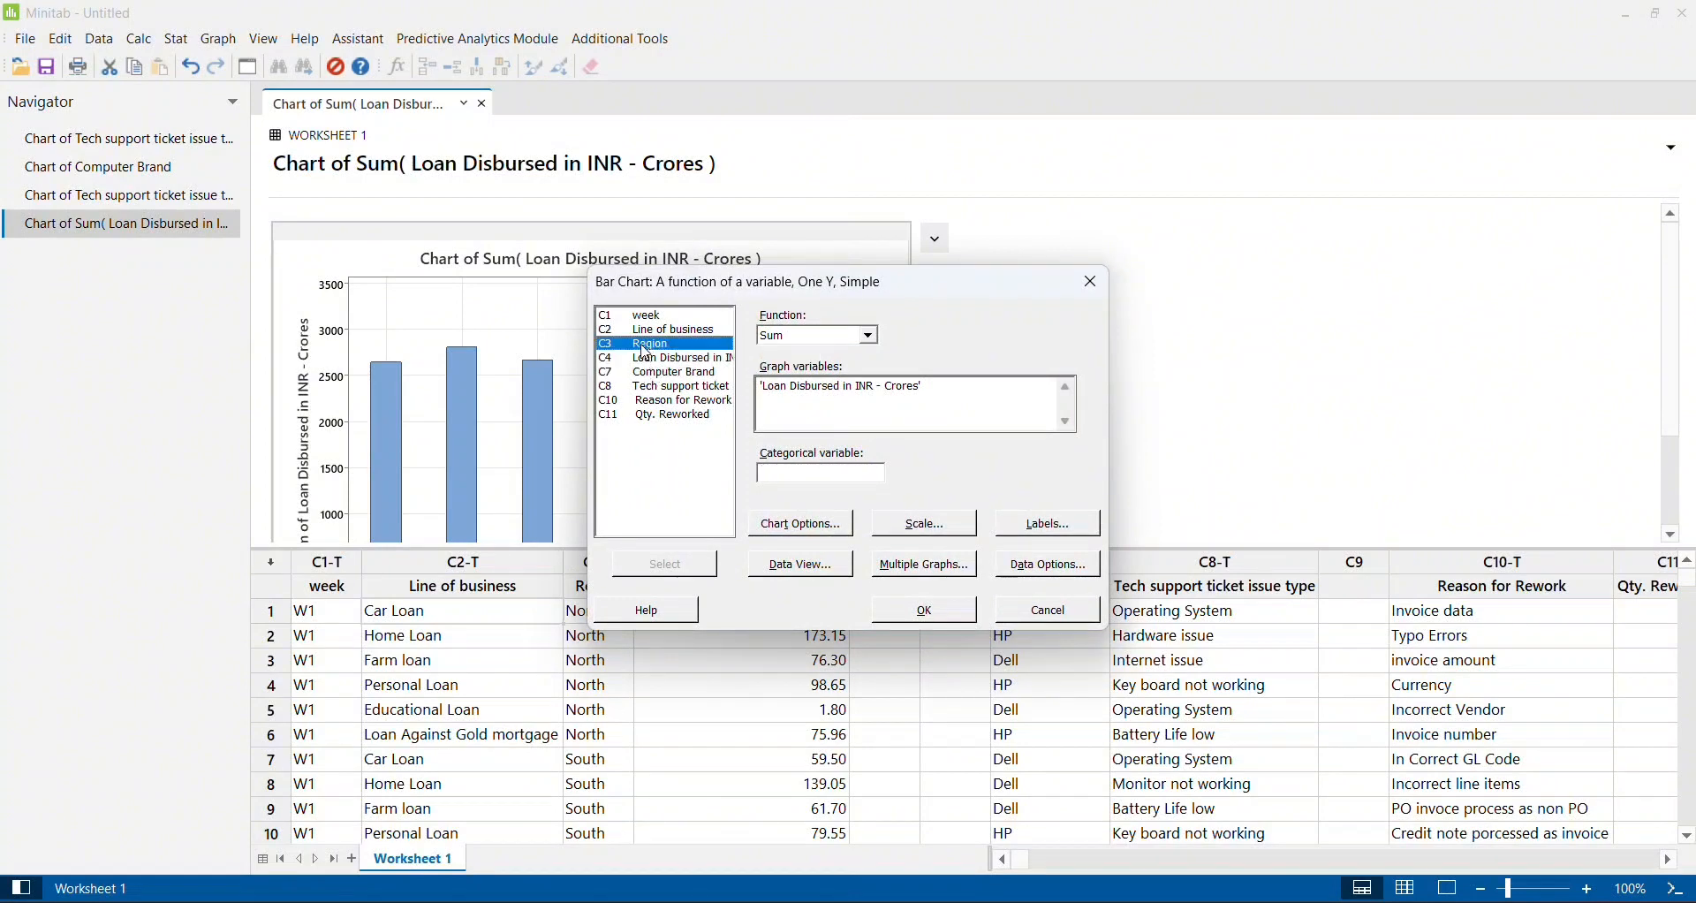
pyautogui.click(919, 614)
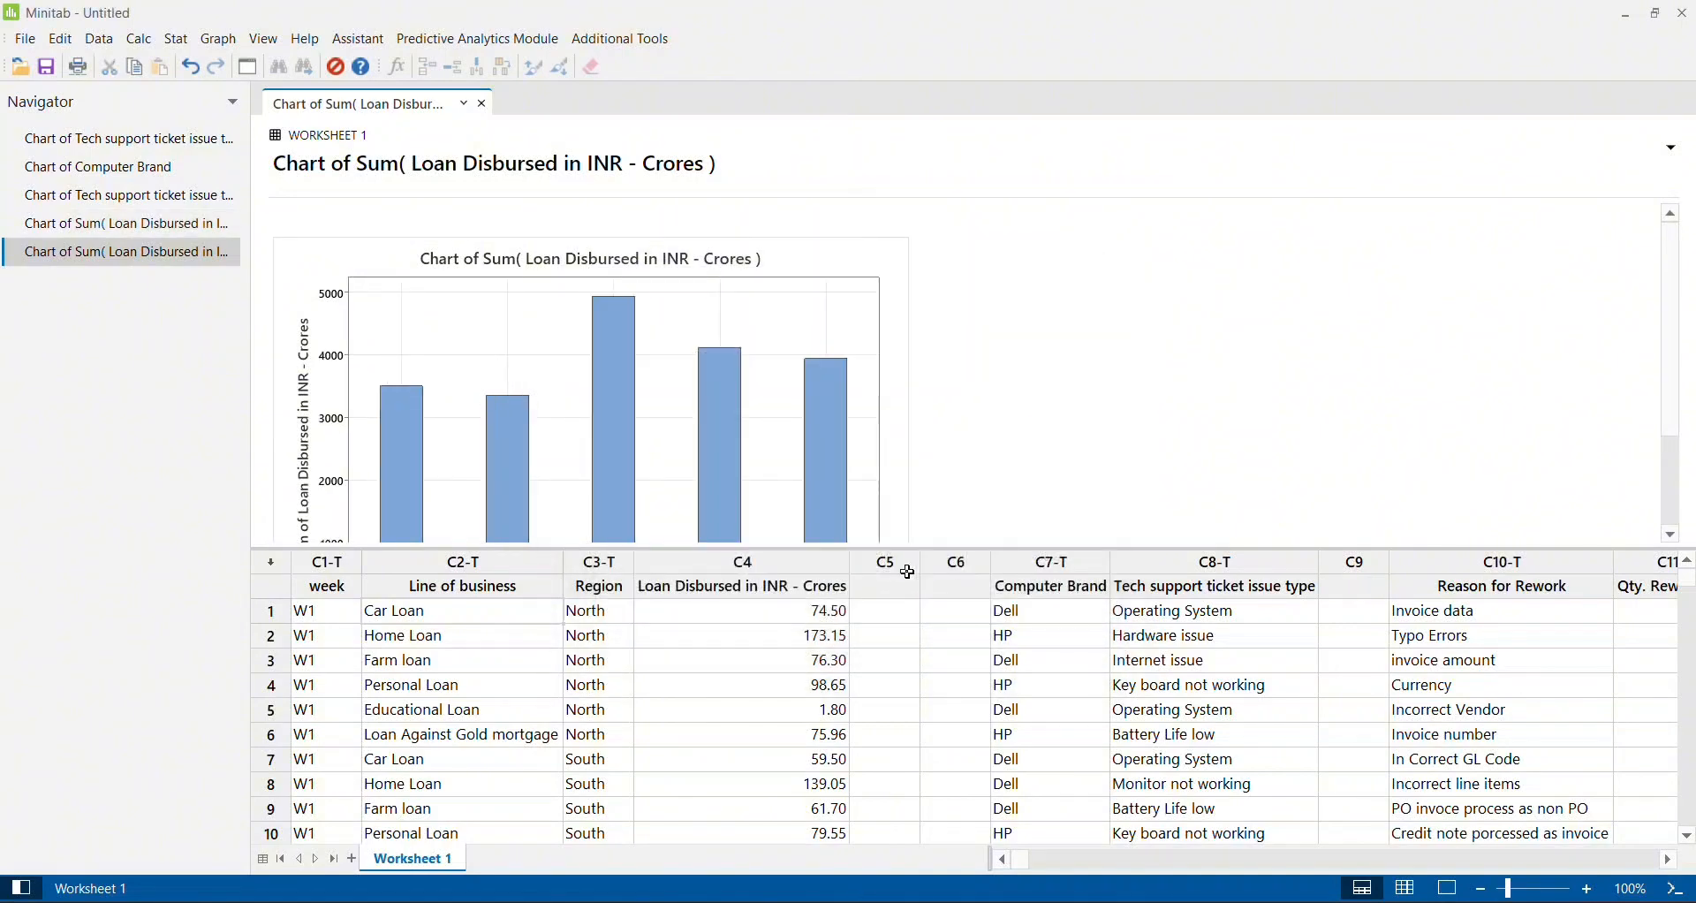
pyautogui.doubleClick(903, 395)
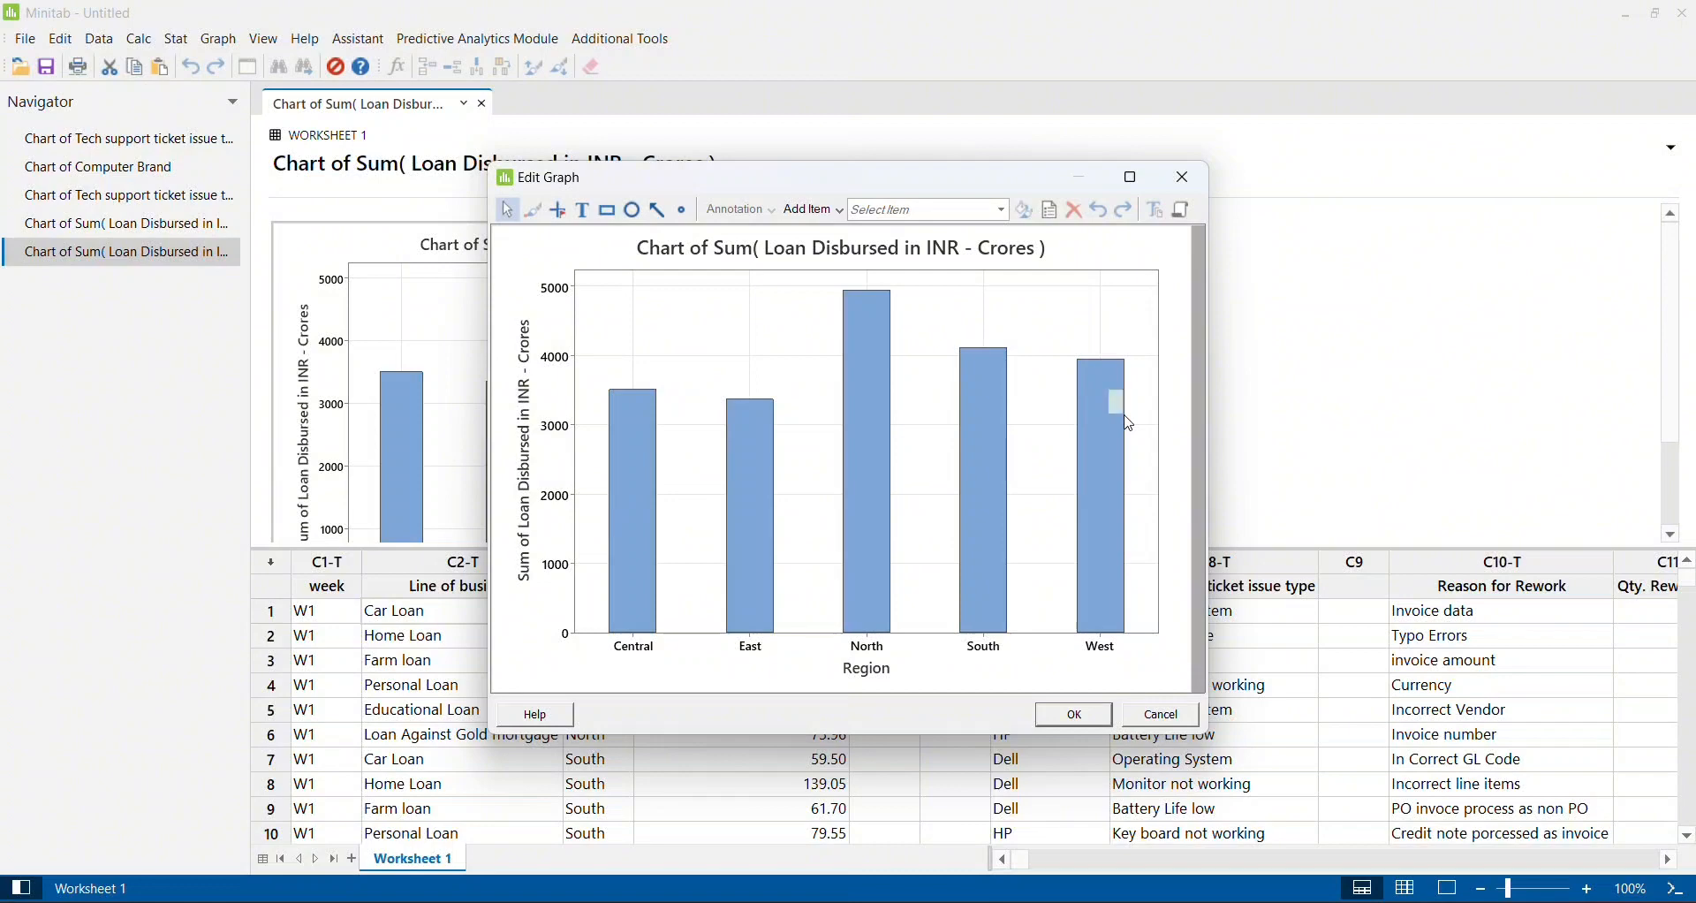
pyautogui.click(1184, 178)
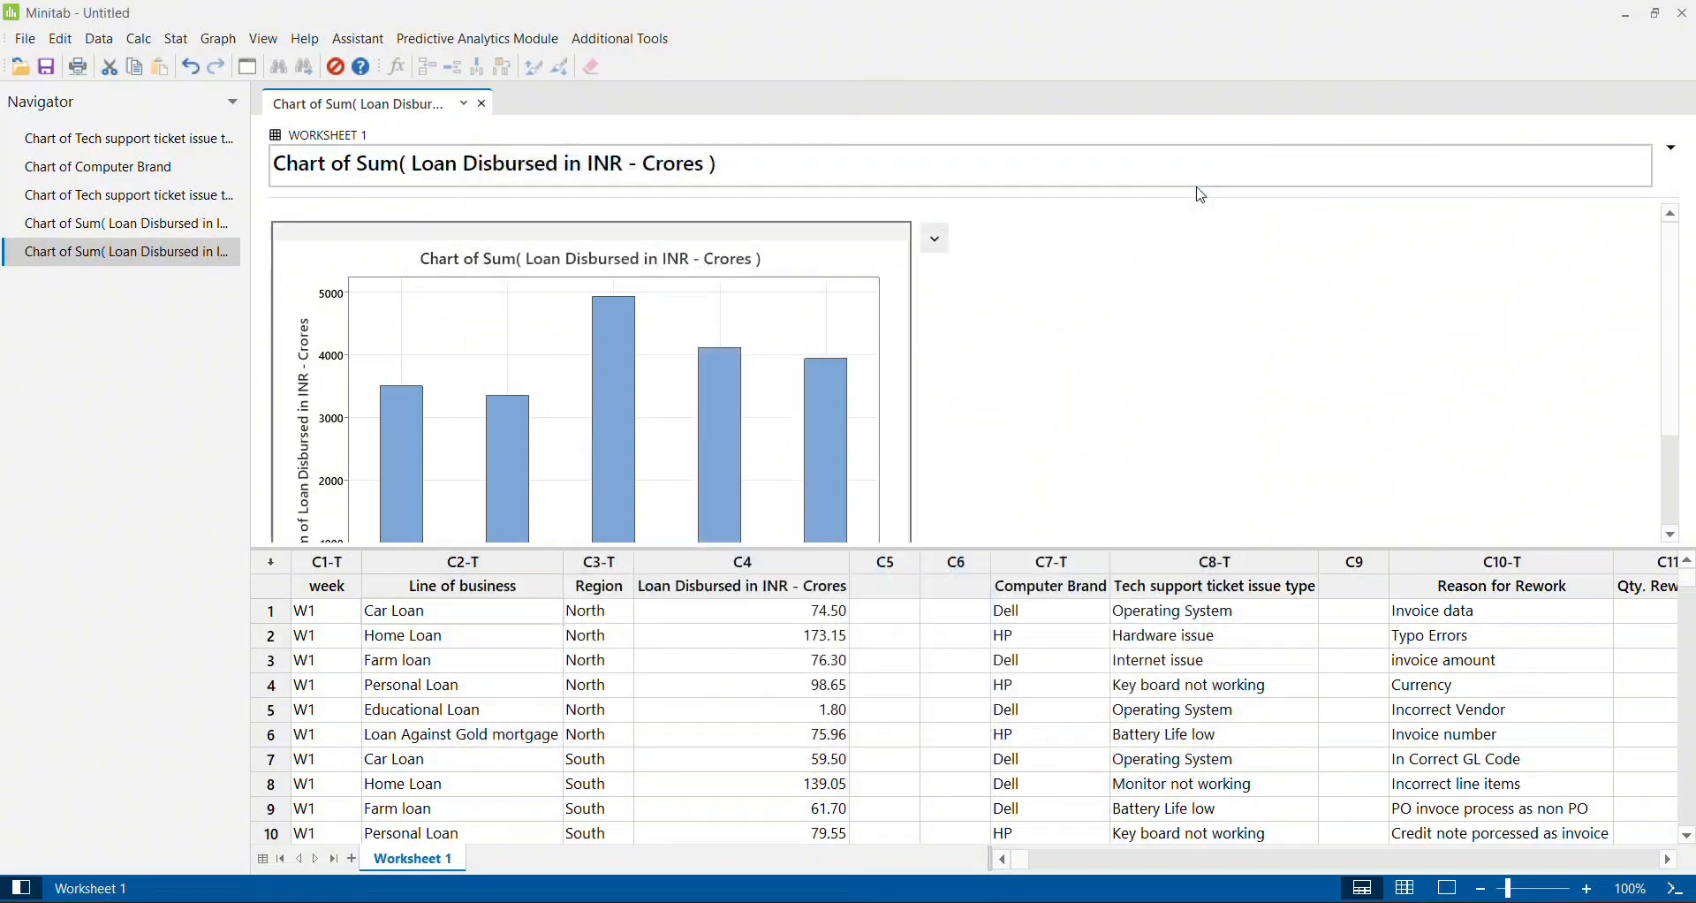
# Start a clustered One Y bar chart whose bars represent a function of a variable.
pyautogui.click(212, 39)
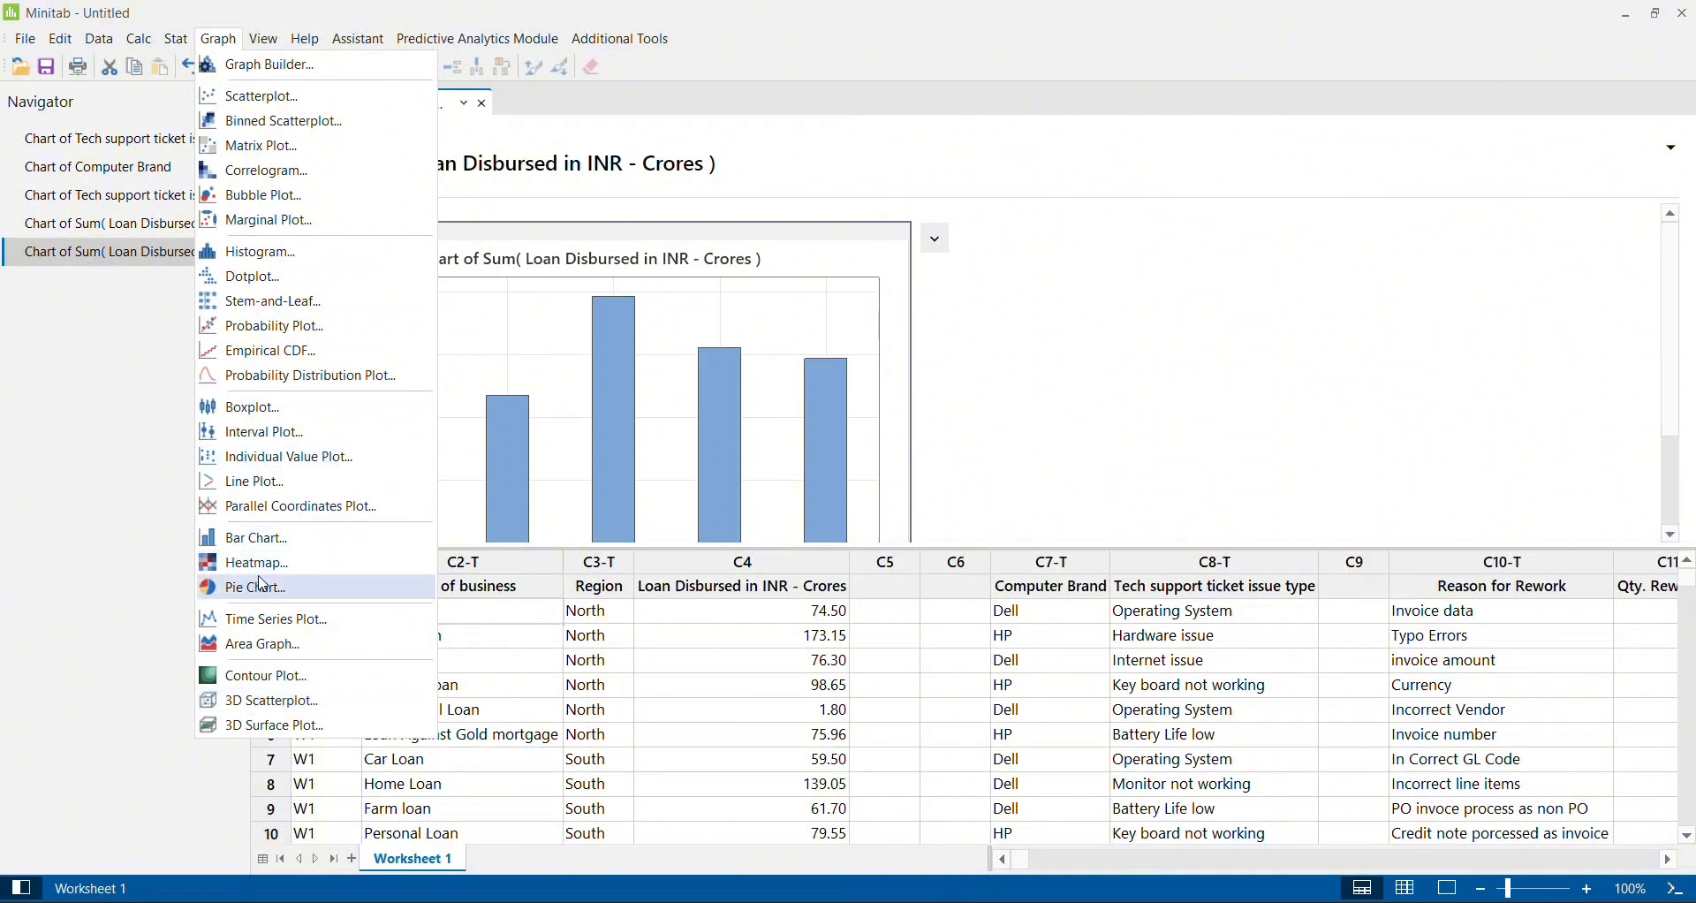
pyautogui.click(251, 539)
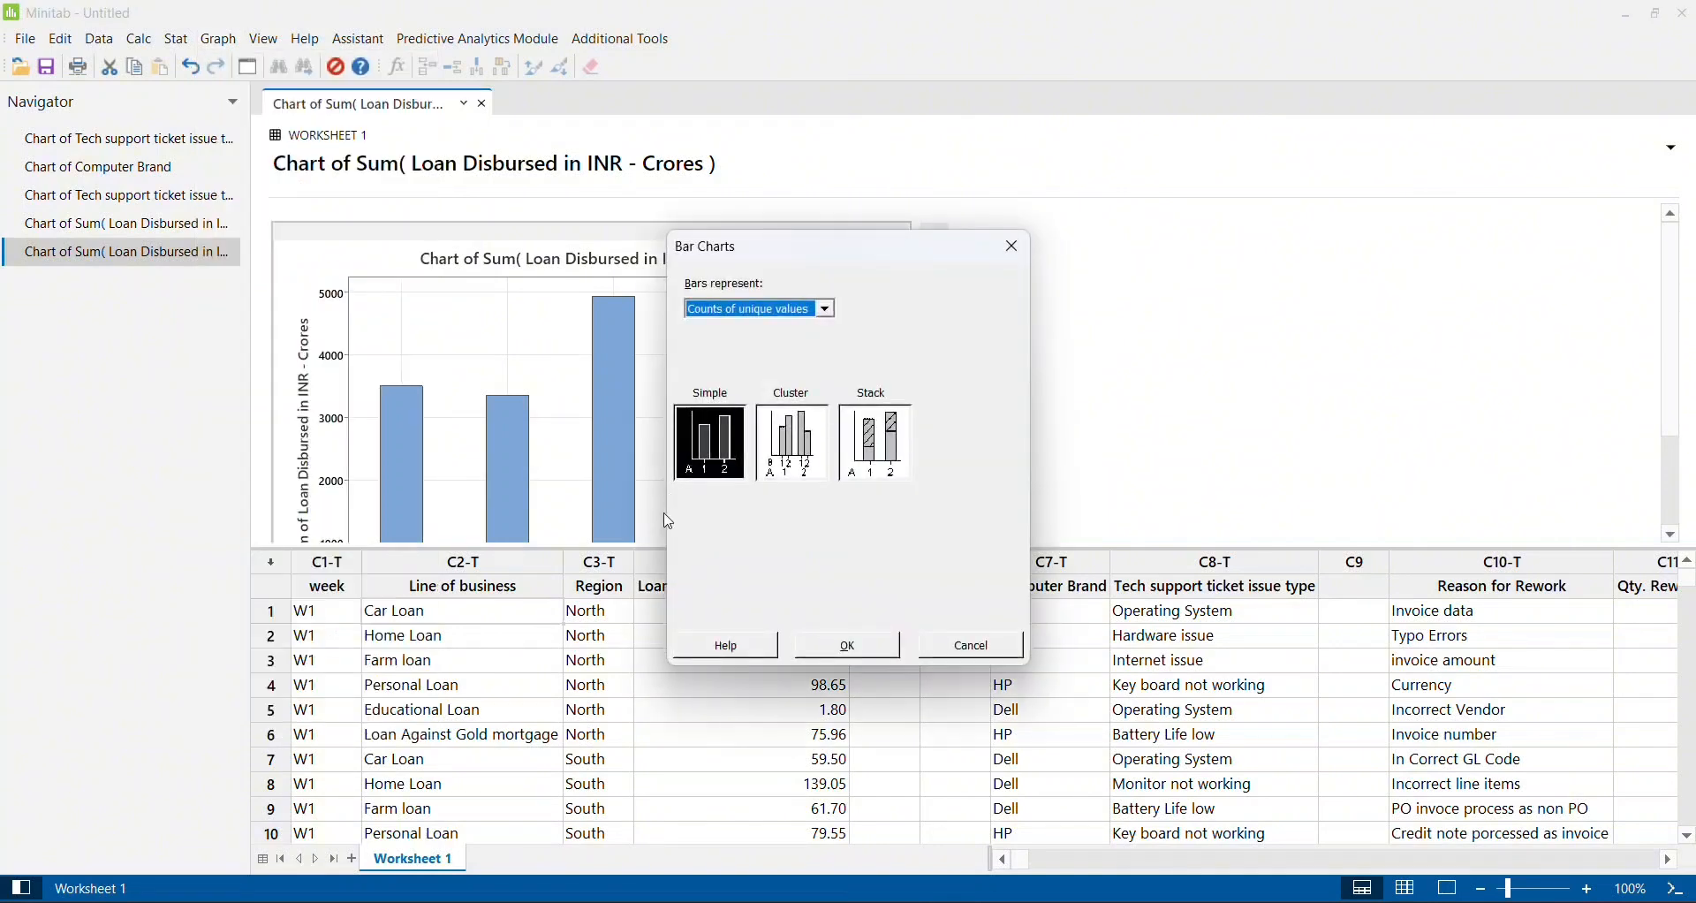
pyautogui.click(811, 309)
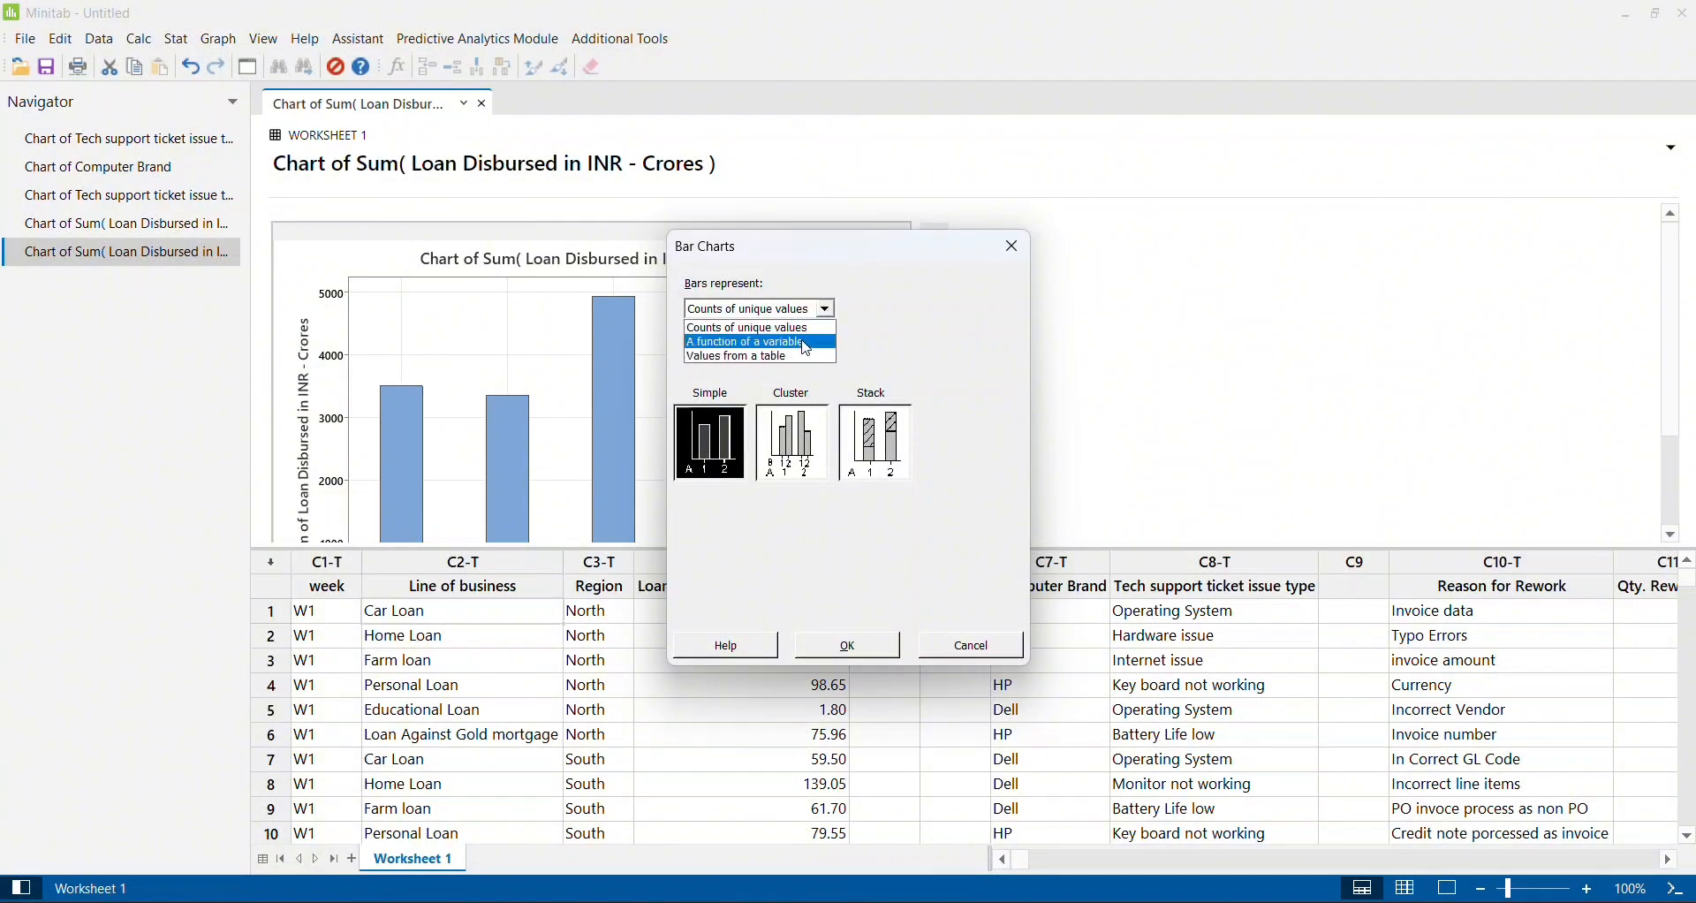
pyautogui.click(809, 344)
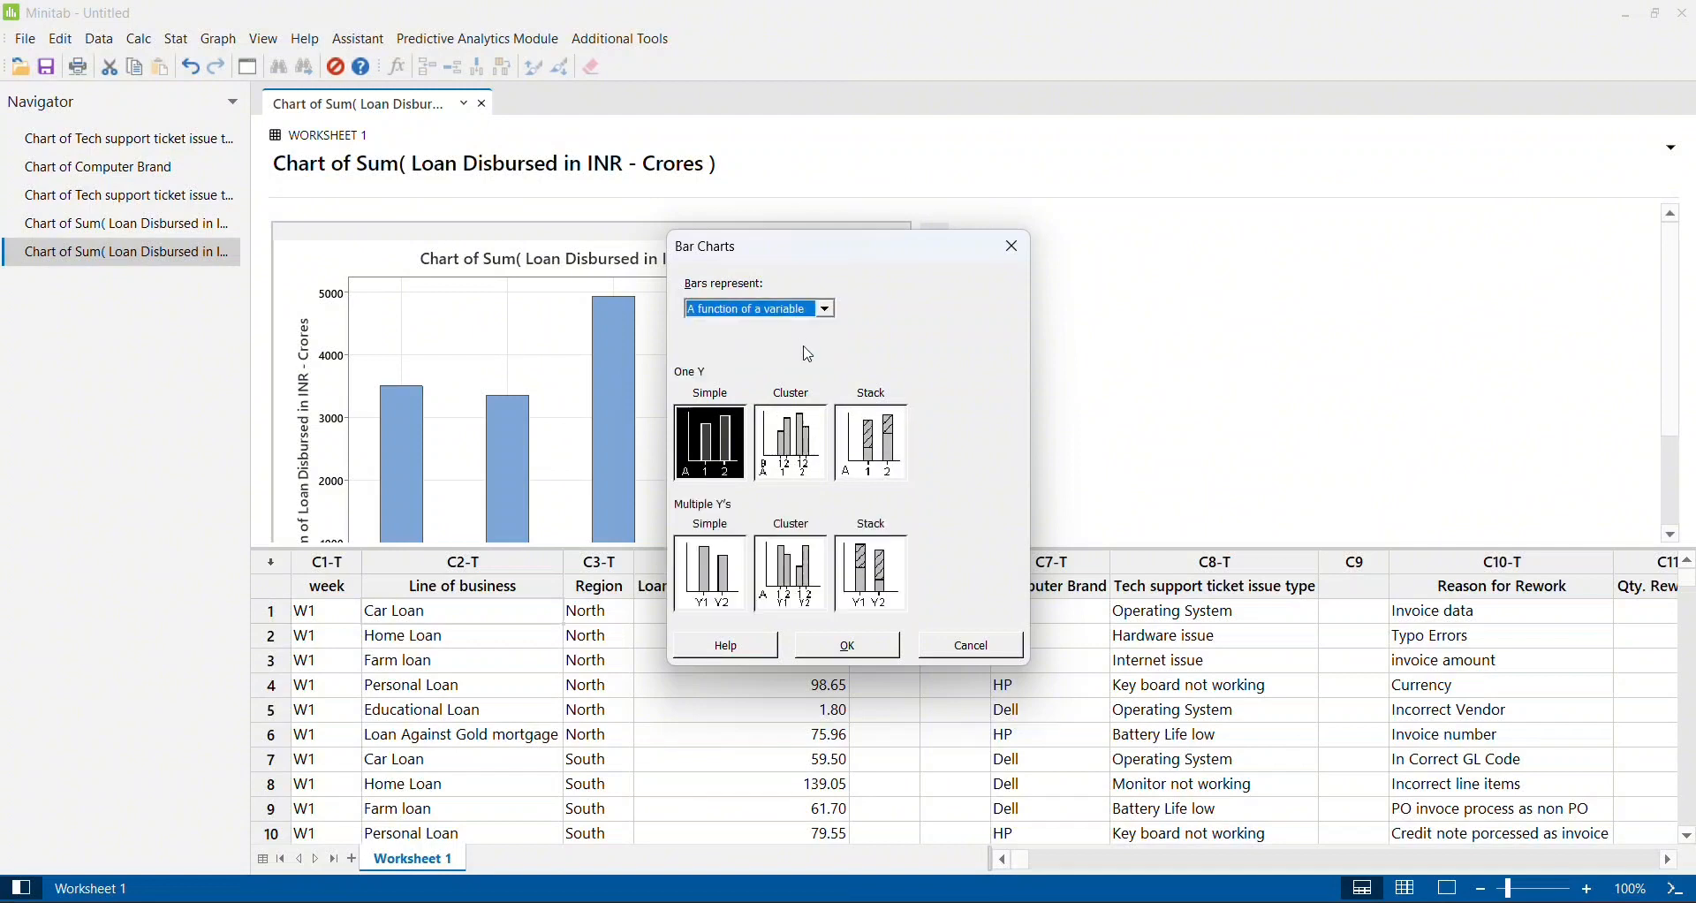
pyautogui.click(791, 464)
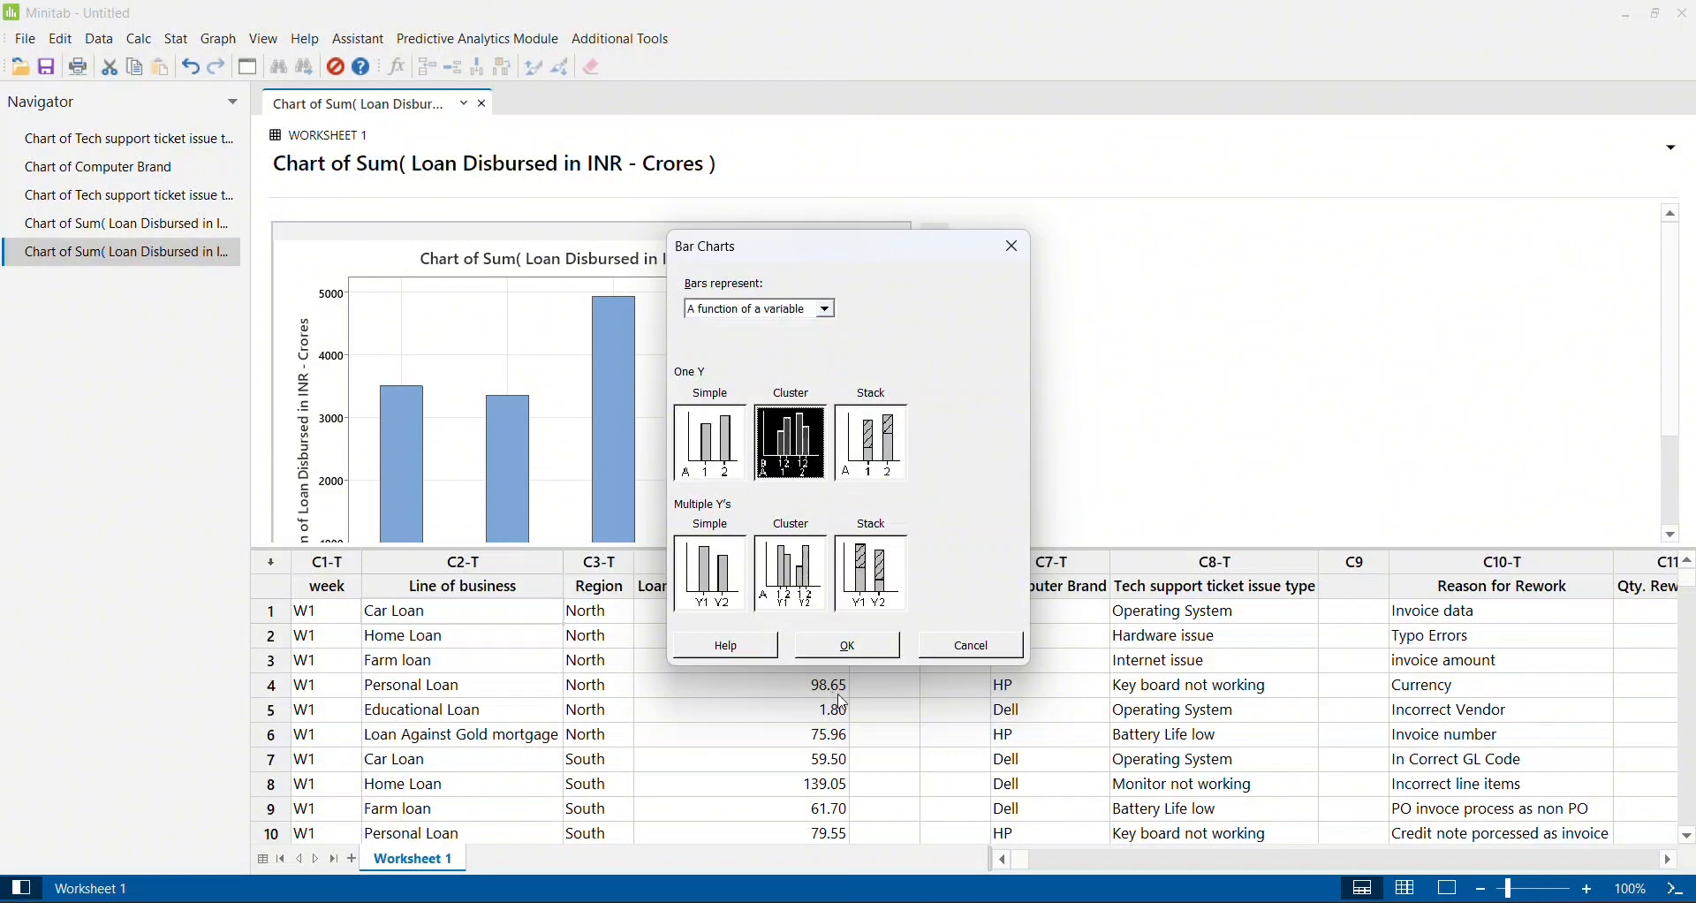
pyautogui.click(848, 648)
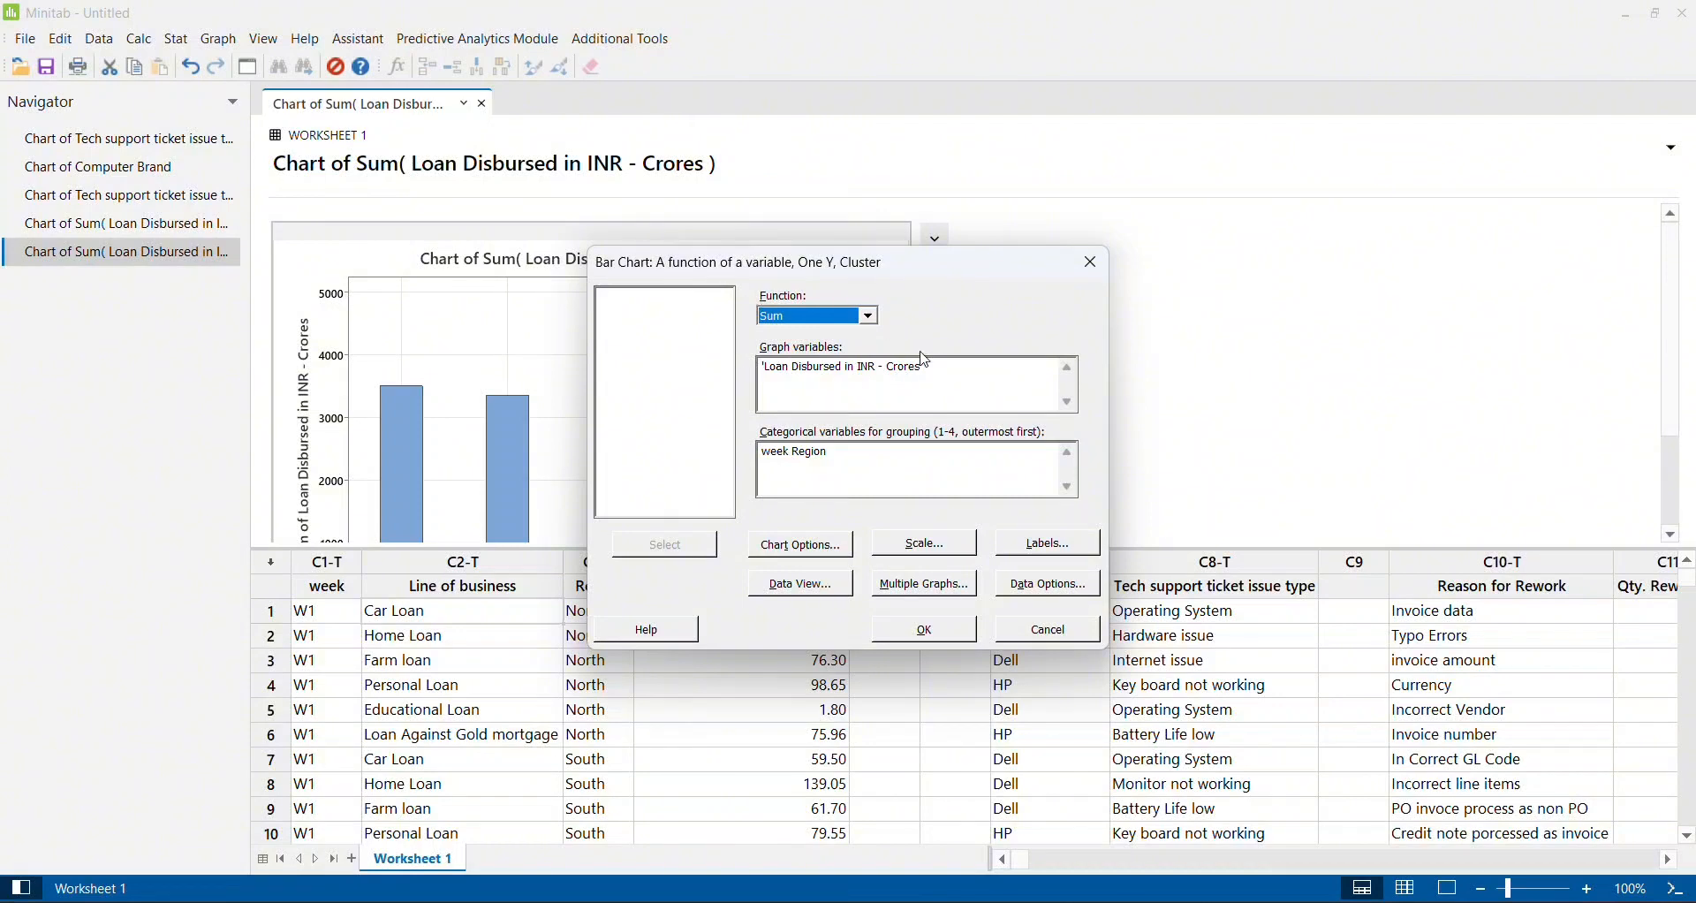
# Re-enter week followed by Region as the grouping variables and generate the clustered chart of summed Loan Disbursed in INR - Crores.
pyautogui.click(831, 465)
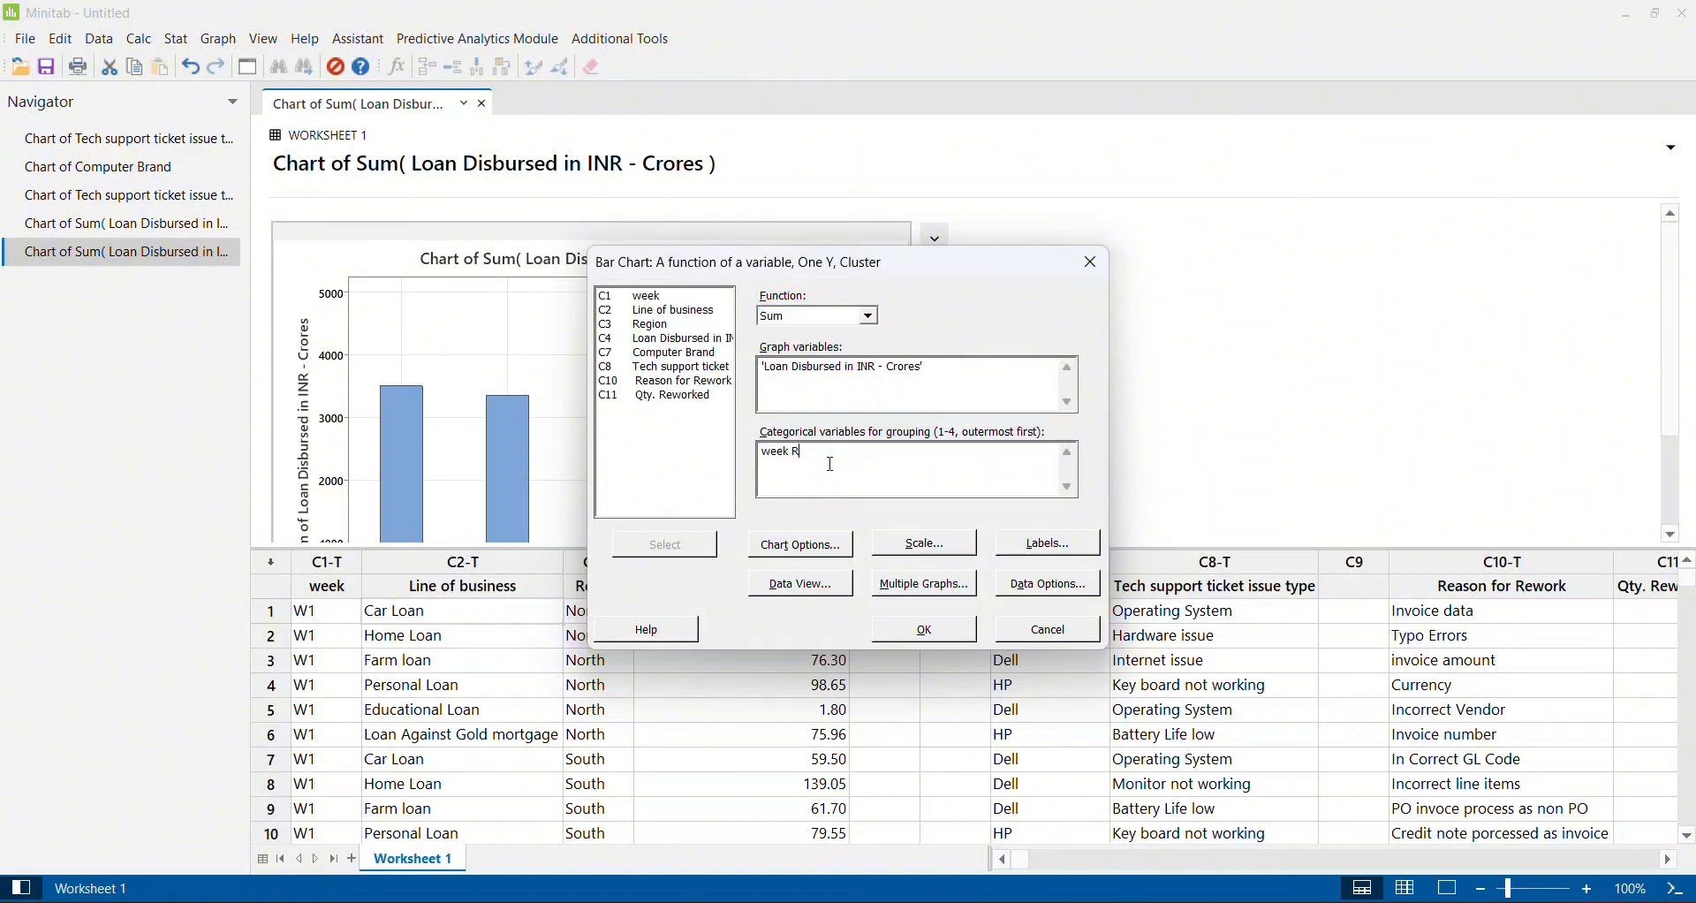
pyautogui.press('BackSpace')
pyautogui.press('BackSpace')
pyautogui.press('BackSpace')
pyautogui.press('BackSpace')
pyautogui.press('BackSpace')
pyautogui.press('BackSpace')
pyautogui.doubleClick(653, 298)
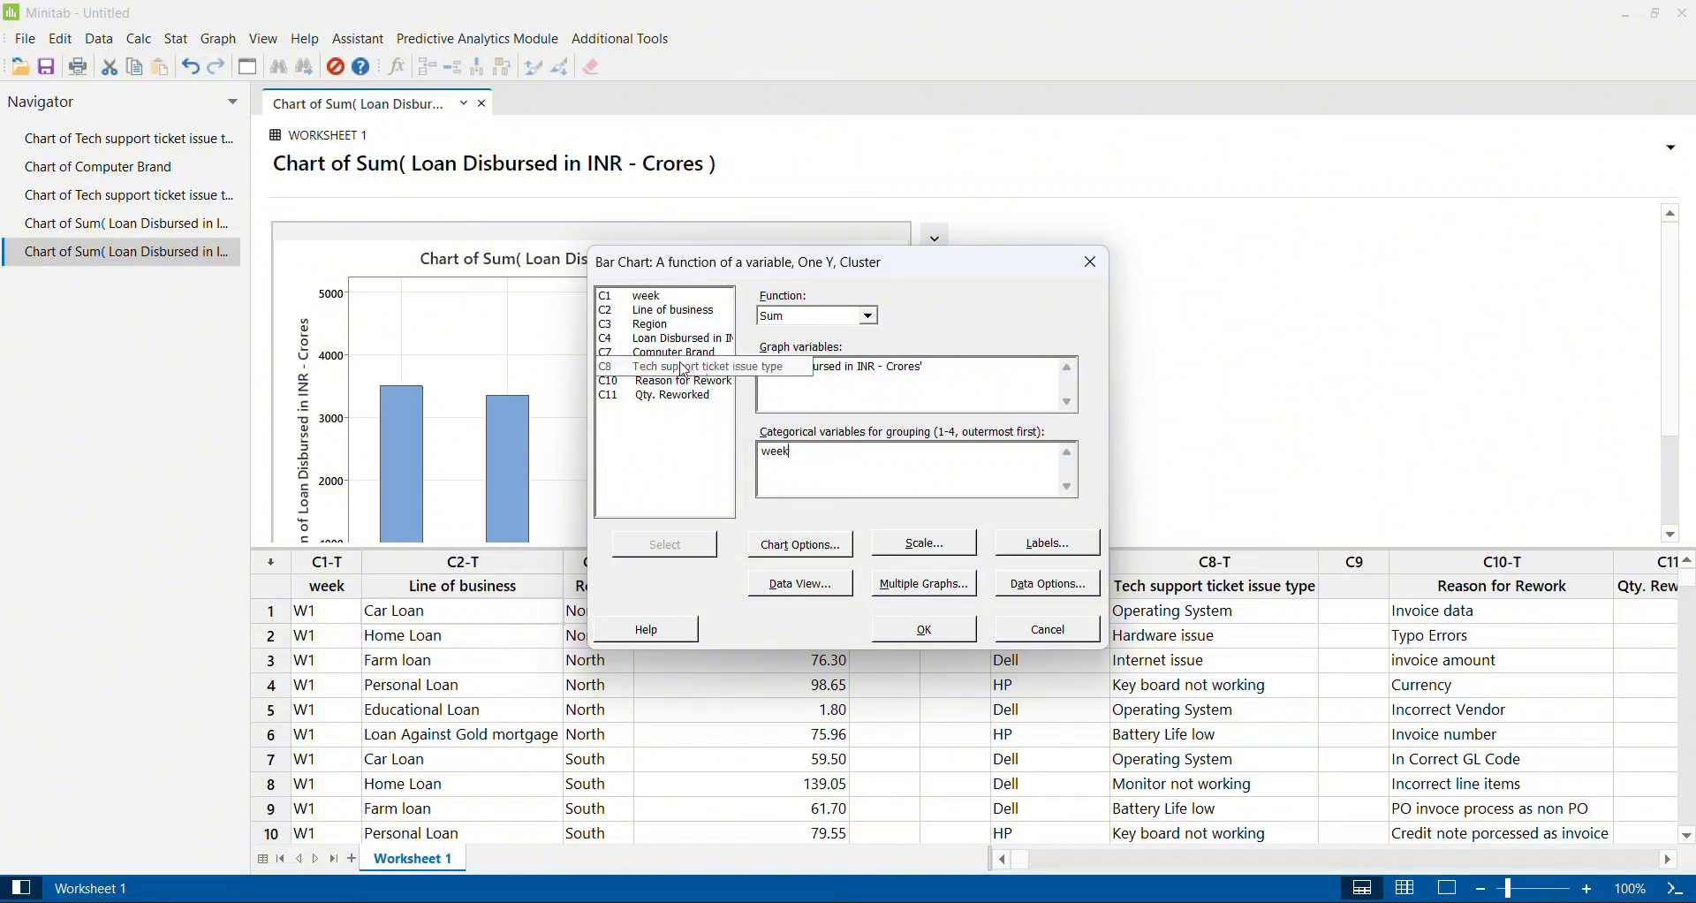
pyautogui.click(660, 326)
pyautogui.doubleClick(660, 329)
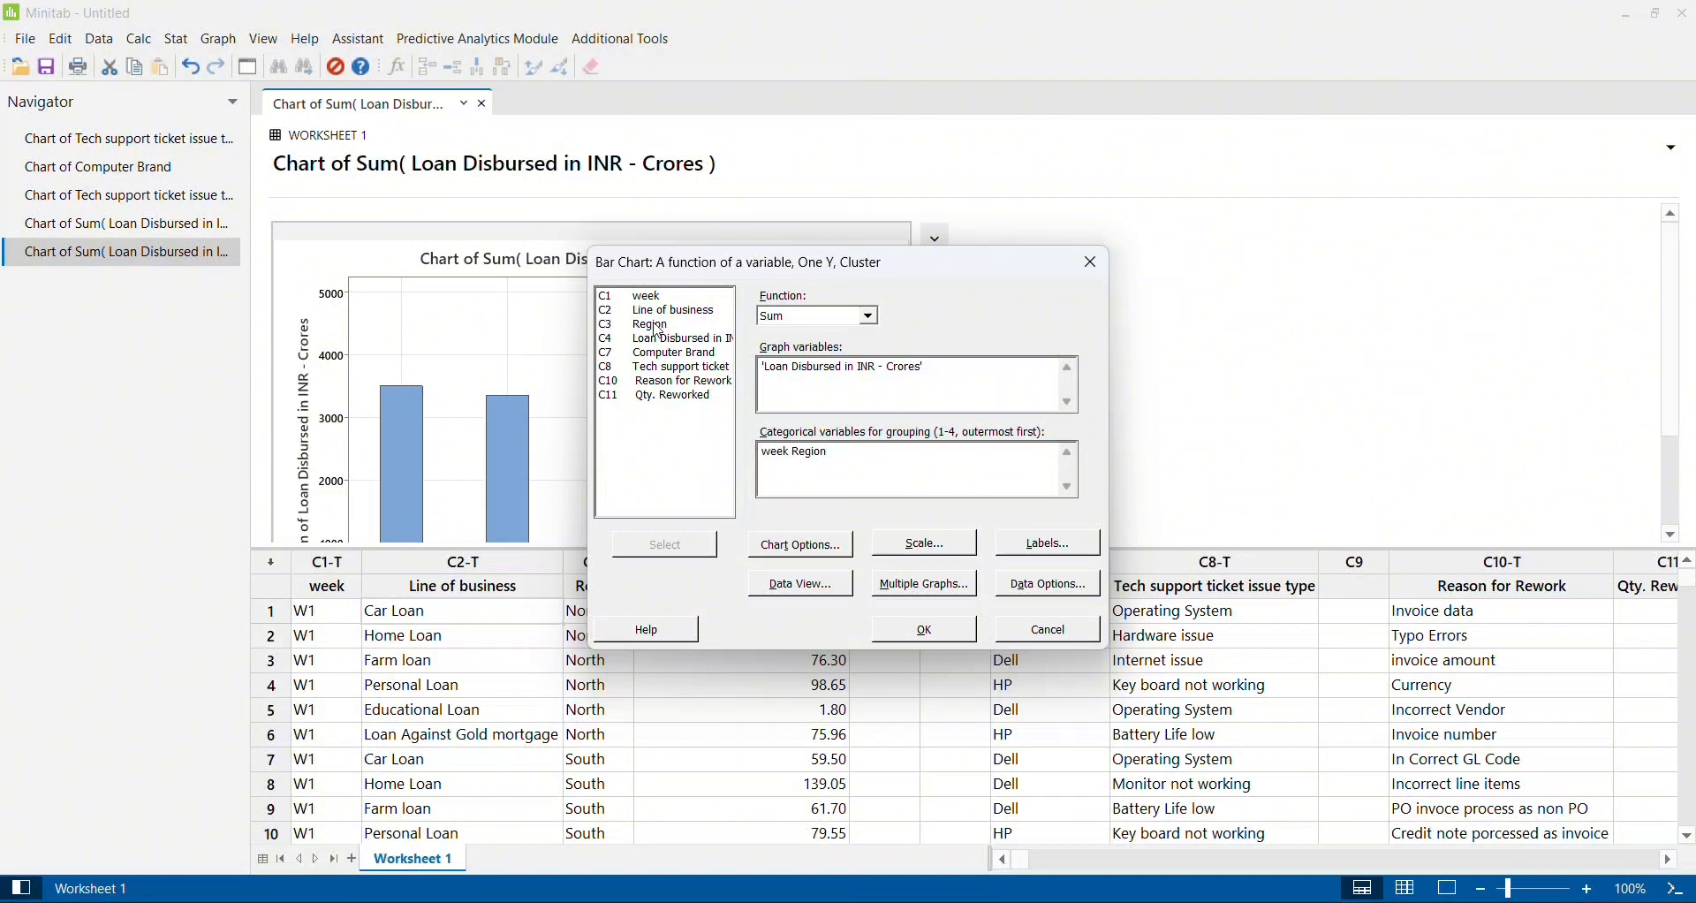
pyautogui.click(934, 631)
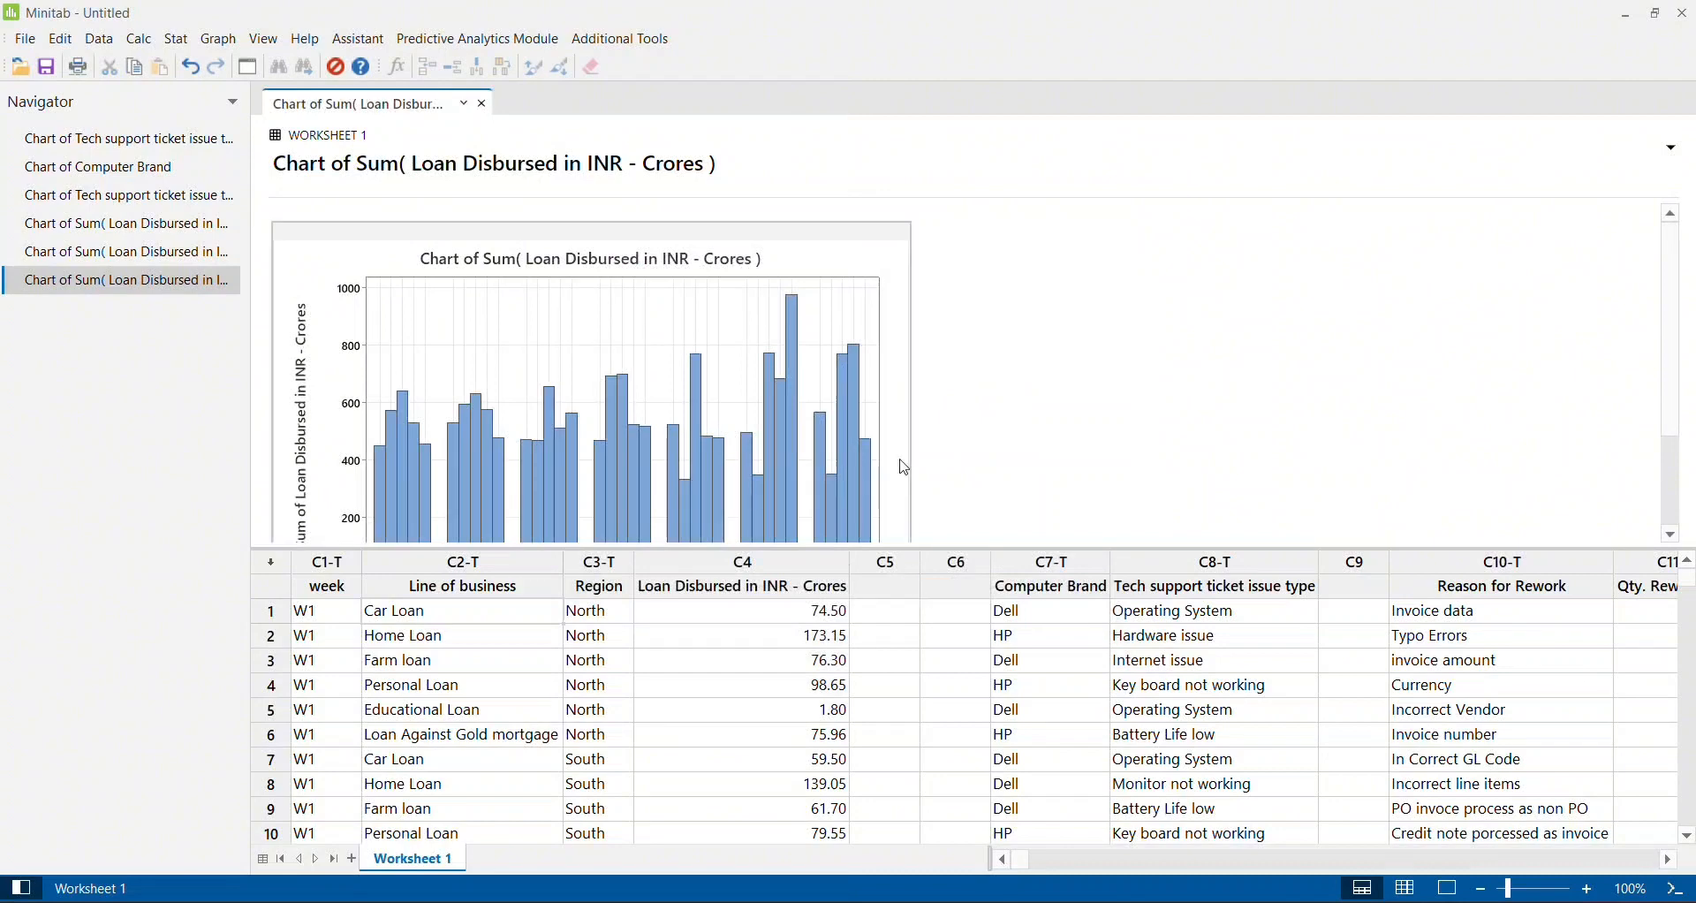
# Examine the clustered week and Region loan chart enlarged in the graph editor and close it without changes.
pyautogui.doubleClick(900, 427)
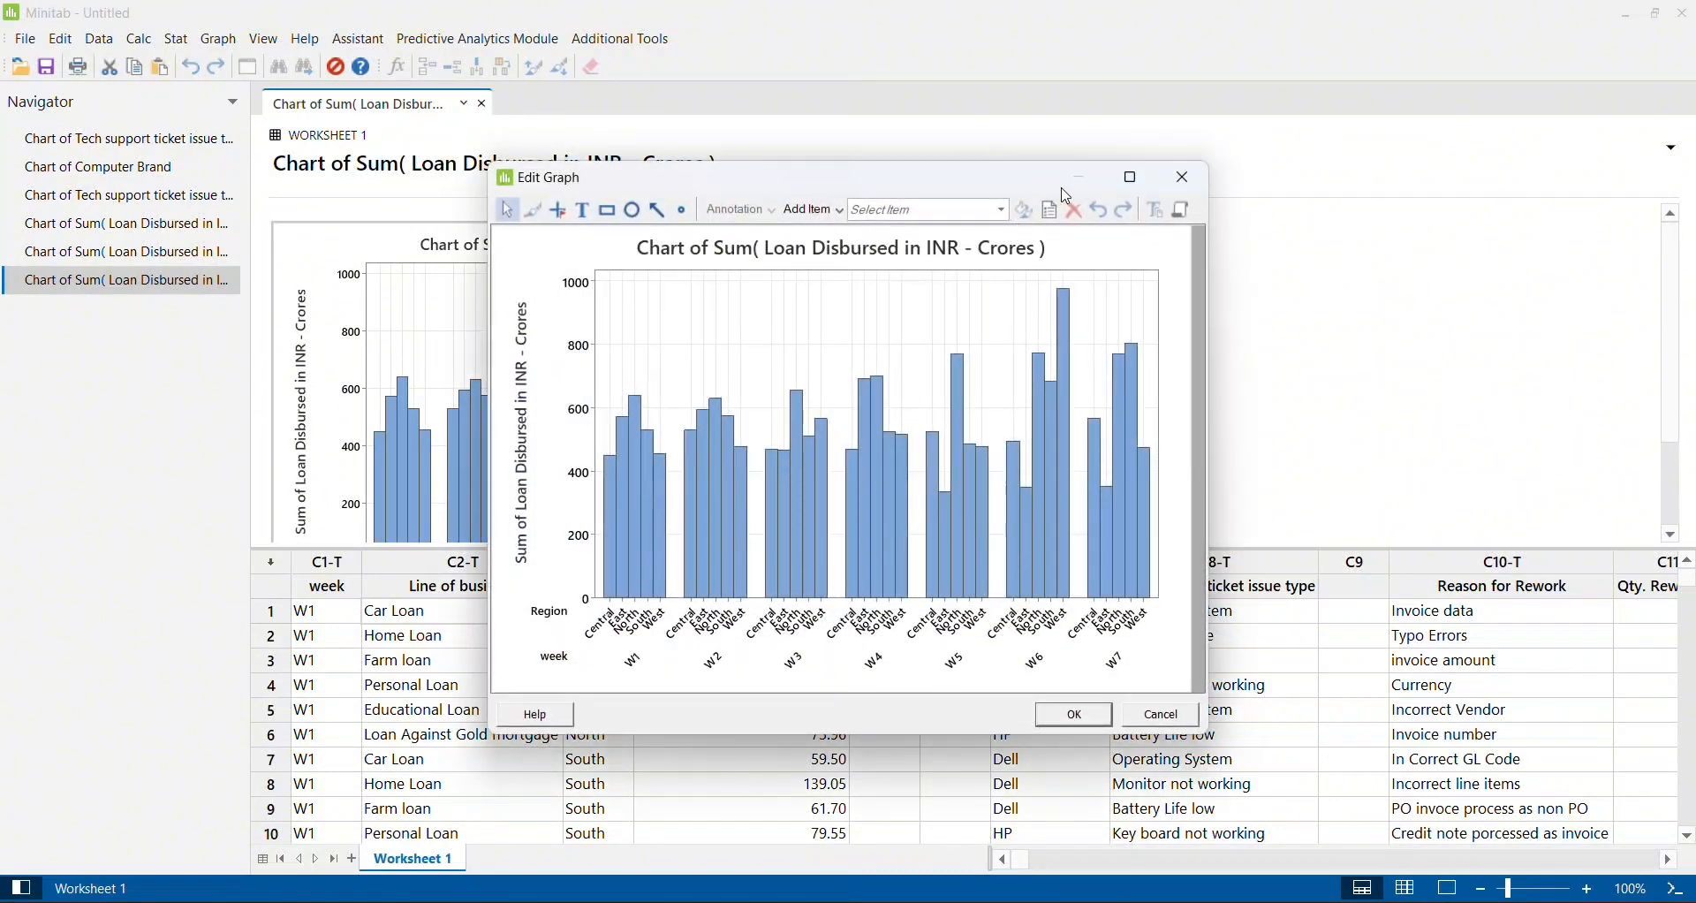
pyautogui.click(1132, 179)
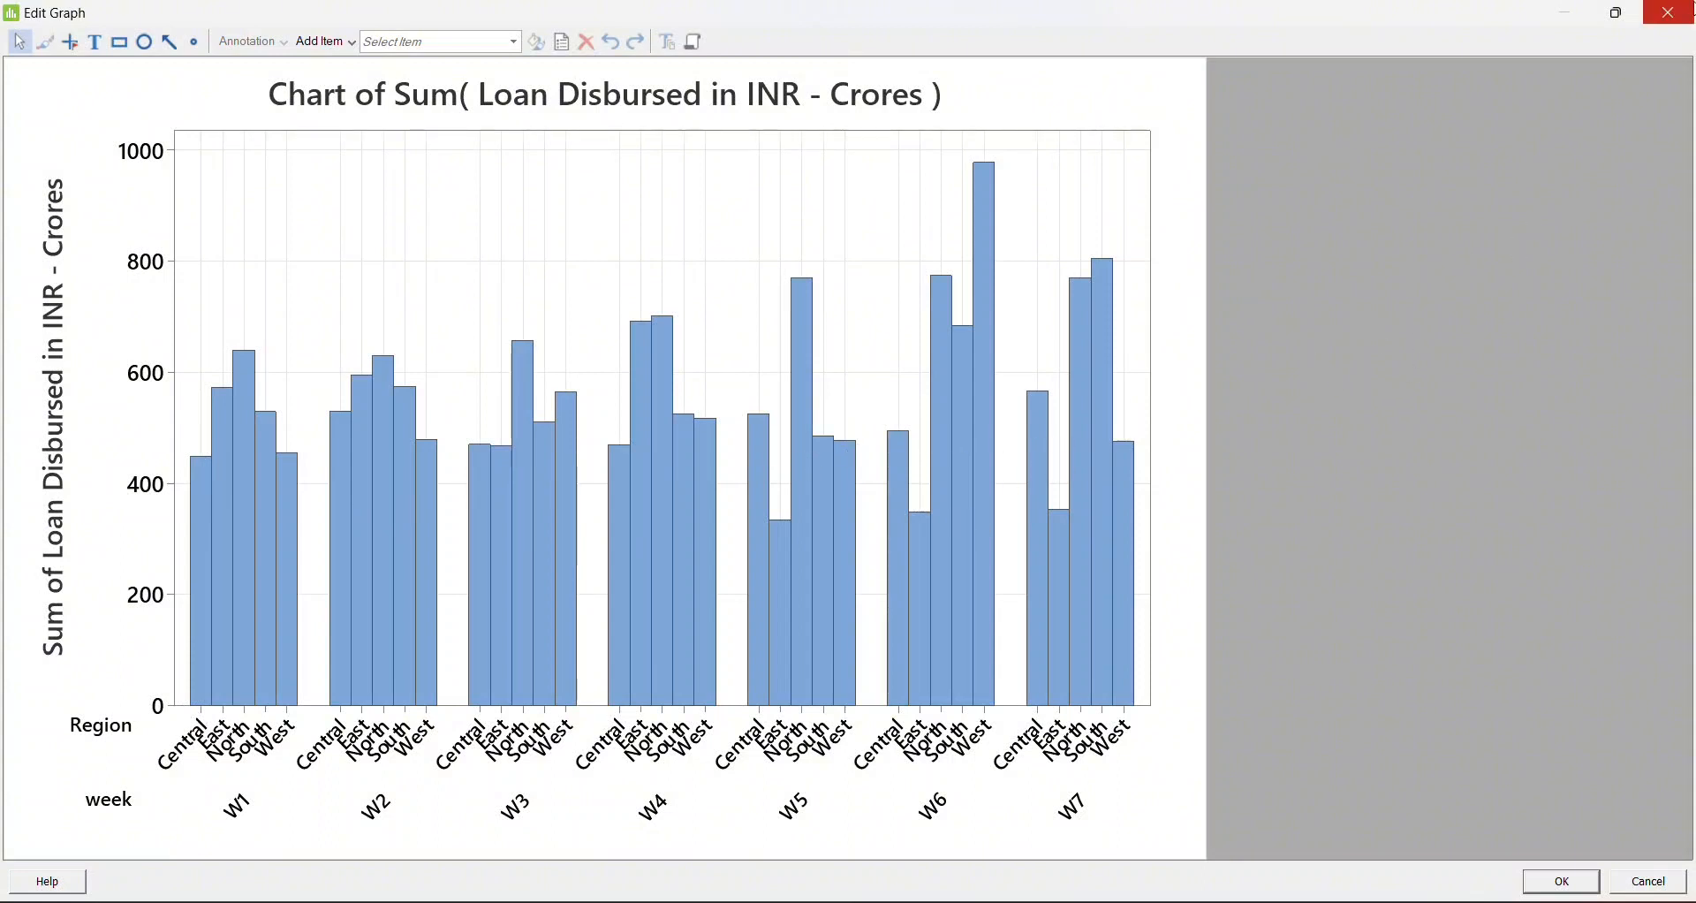
pyautogui.click(1670, 13)
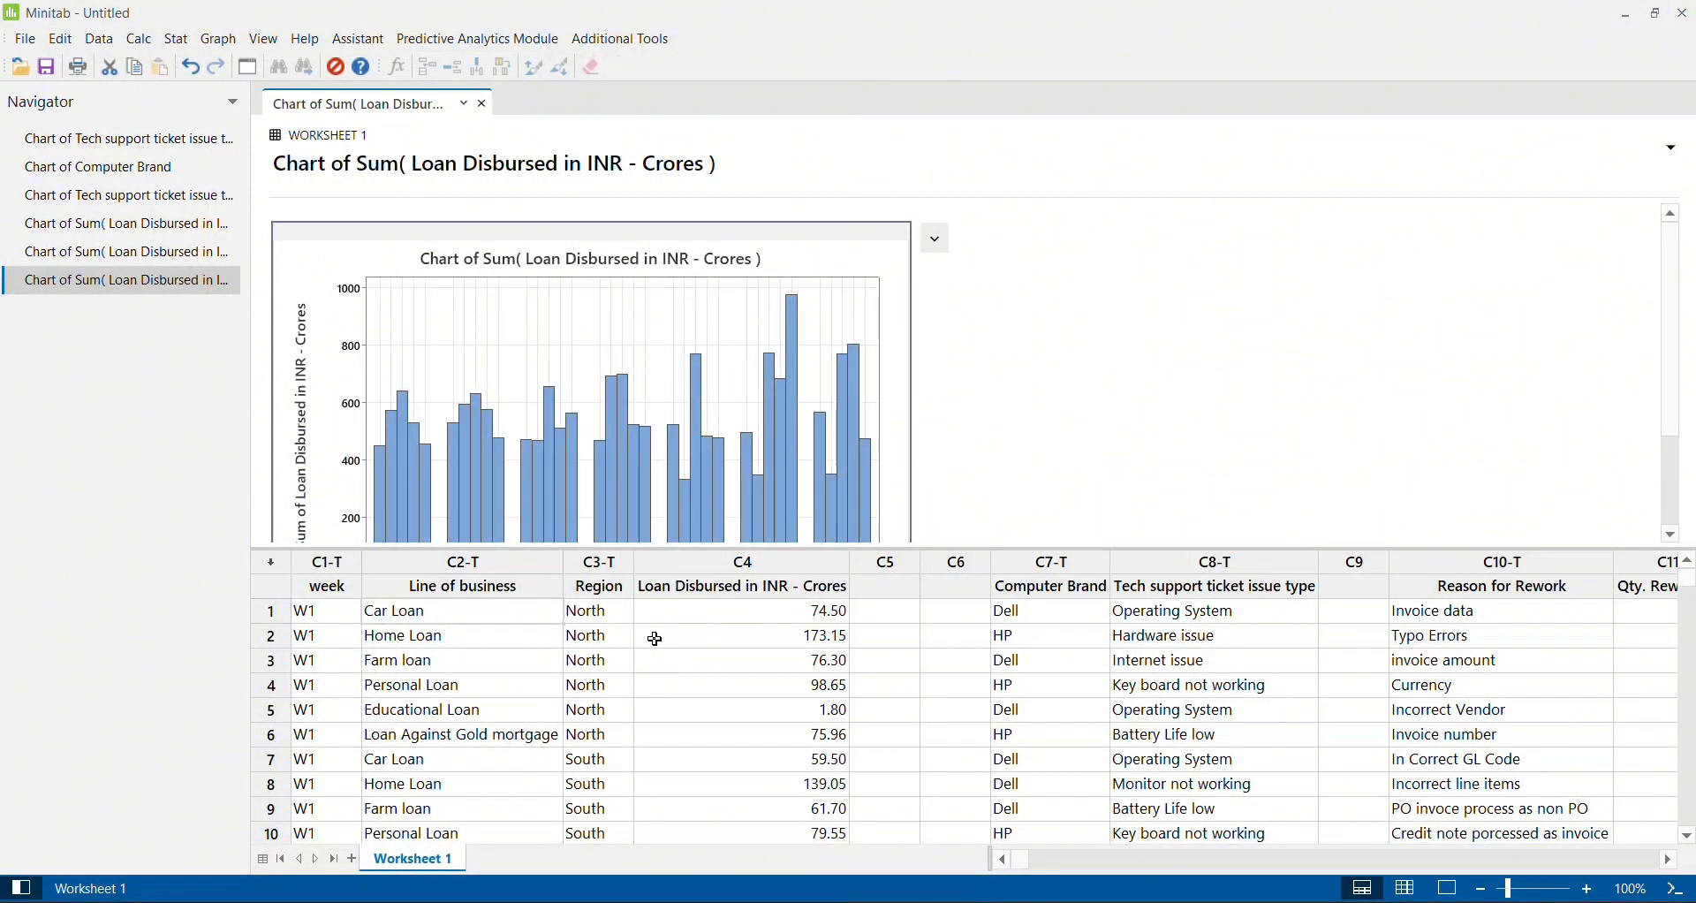
pyautogui.click(219, 40)
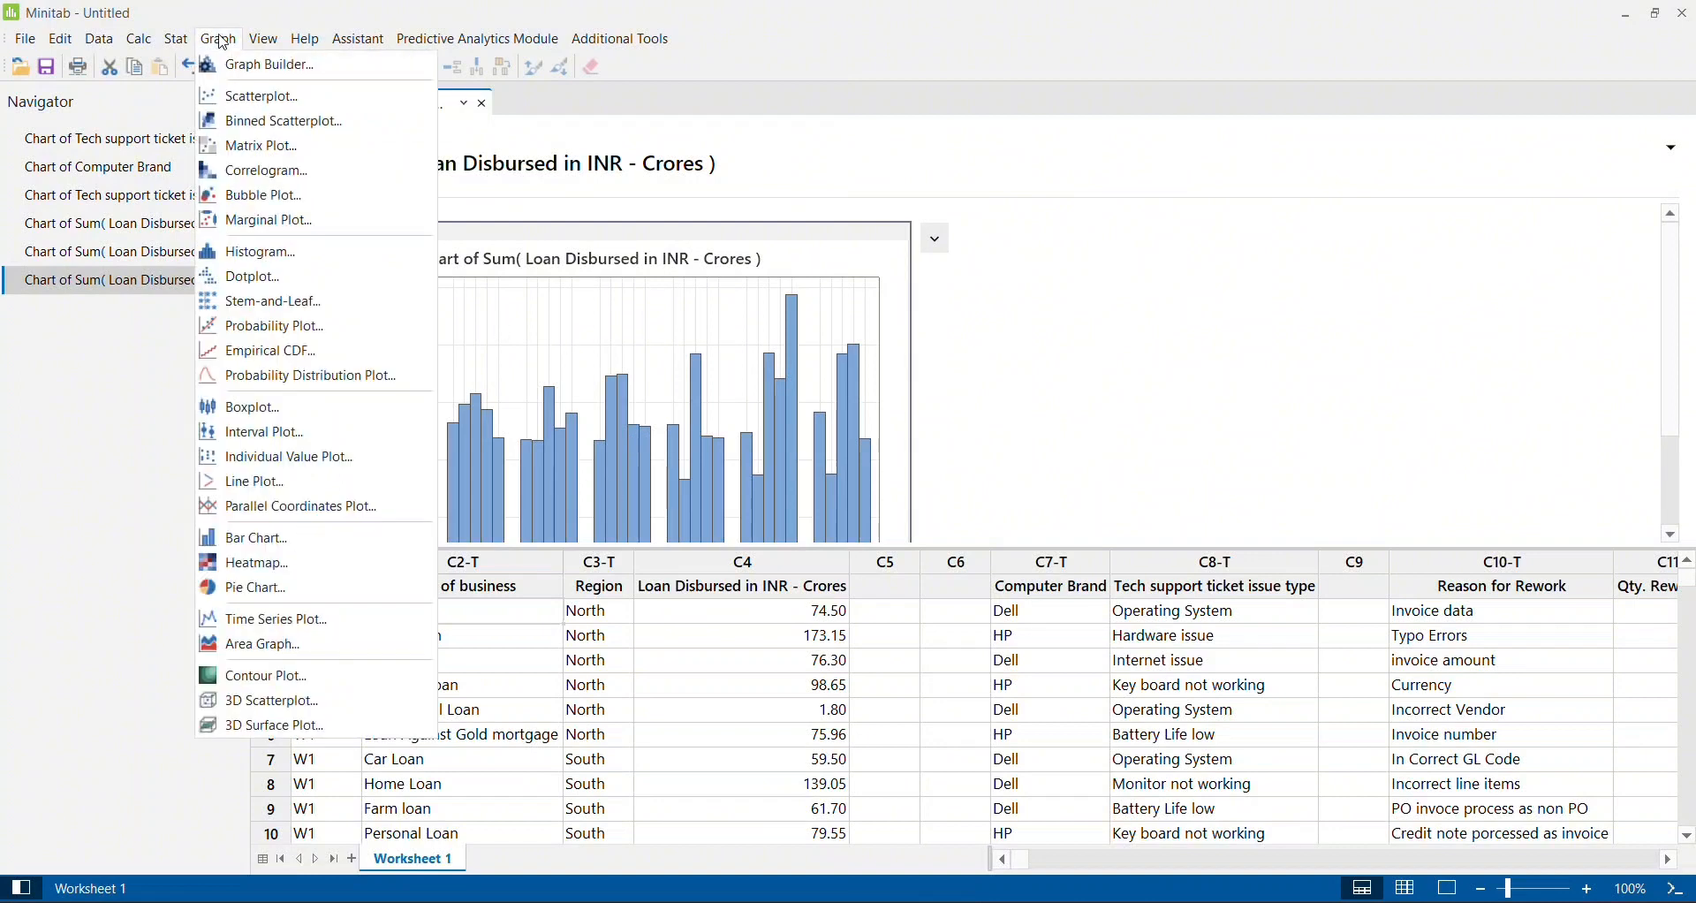
pyautogui.click(258, 541)
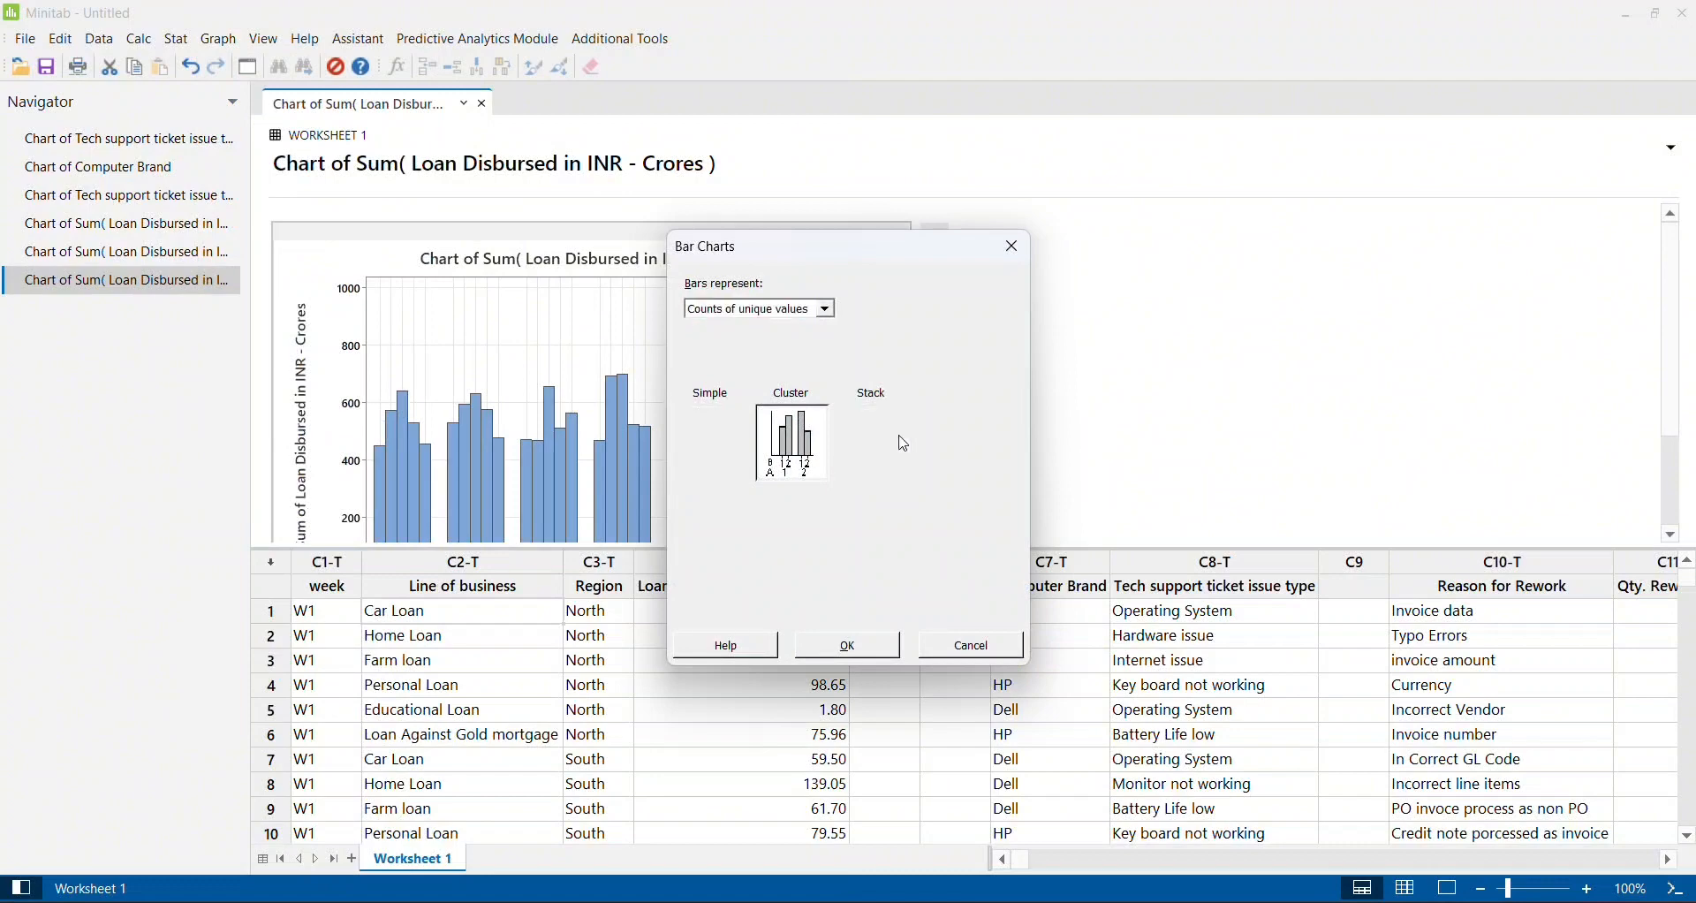
pyautogui.click(901, 444)
pyautogui.click(852, 646)
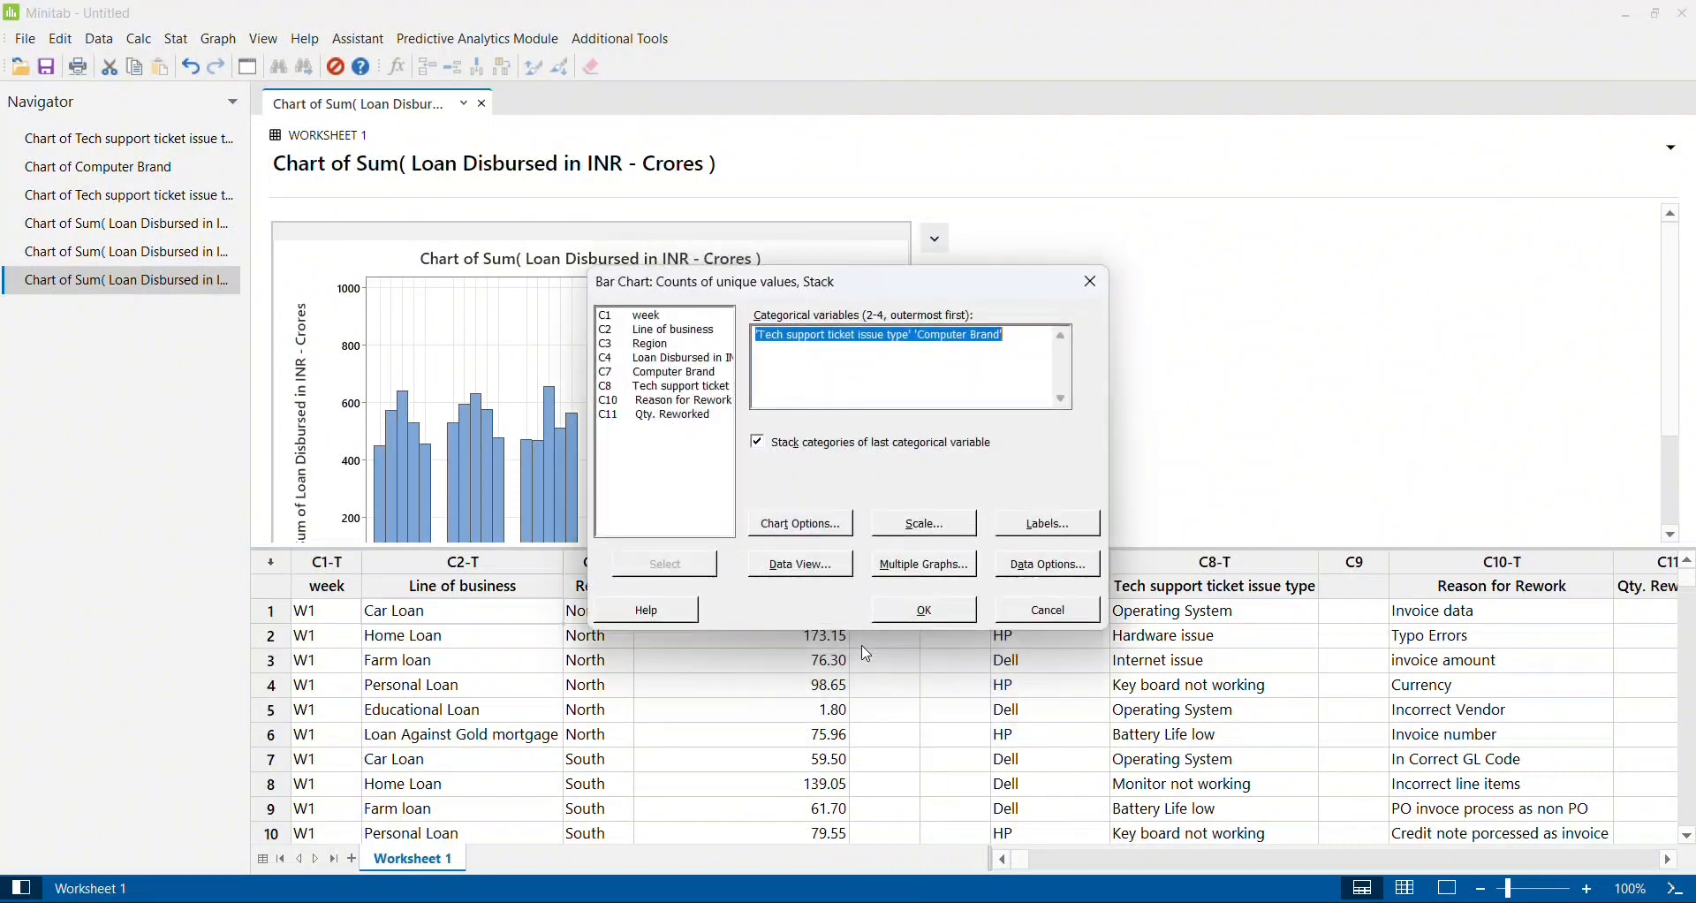
pyautogui.click(1037, 366)
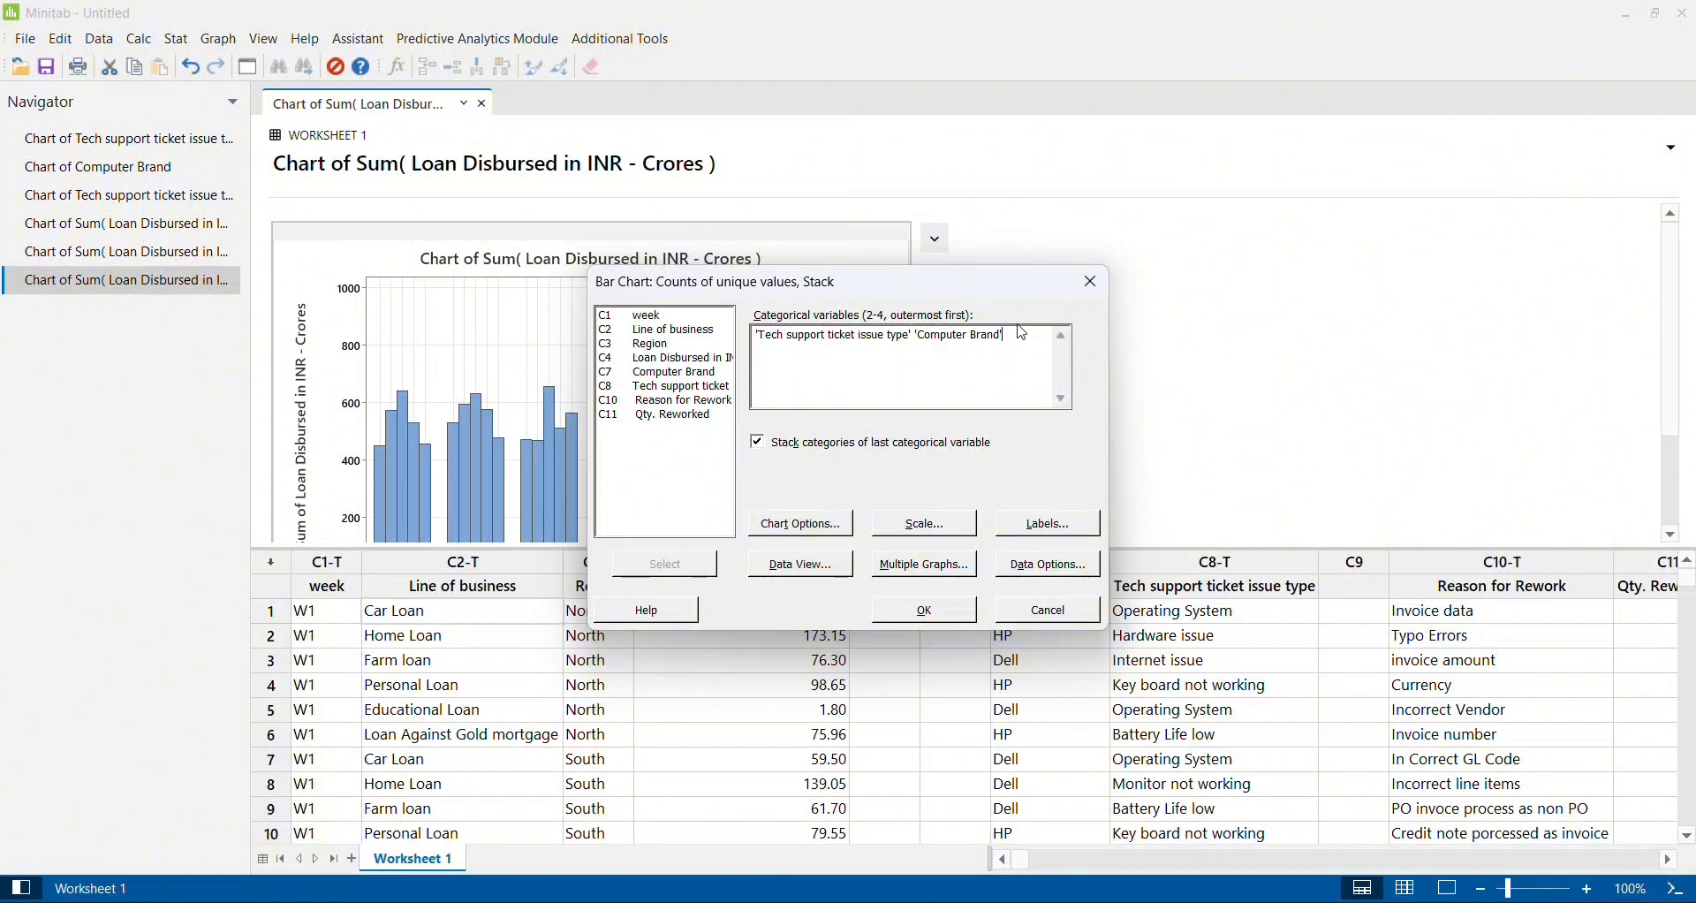
pyautogui.click(1094, 282)
# Start a stacked One Y bar chart whose bars represent a function of a variable.
pyautogui.click(219, 39)
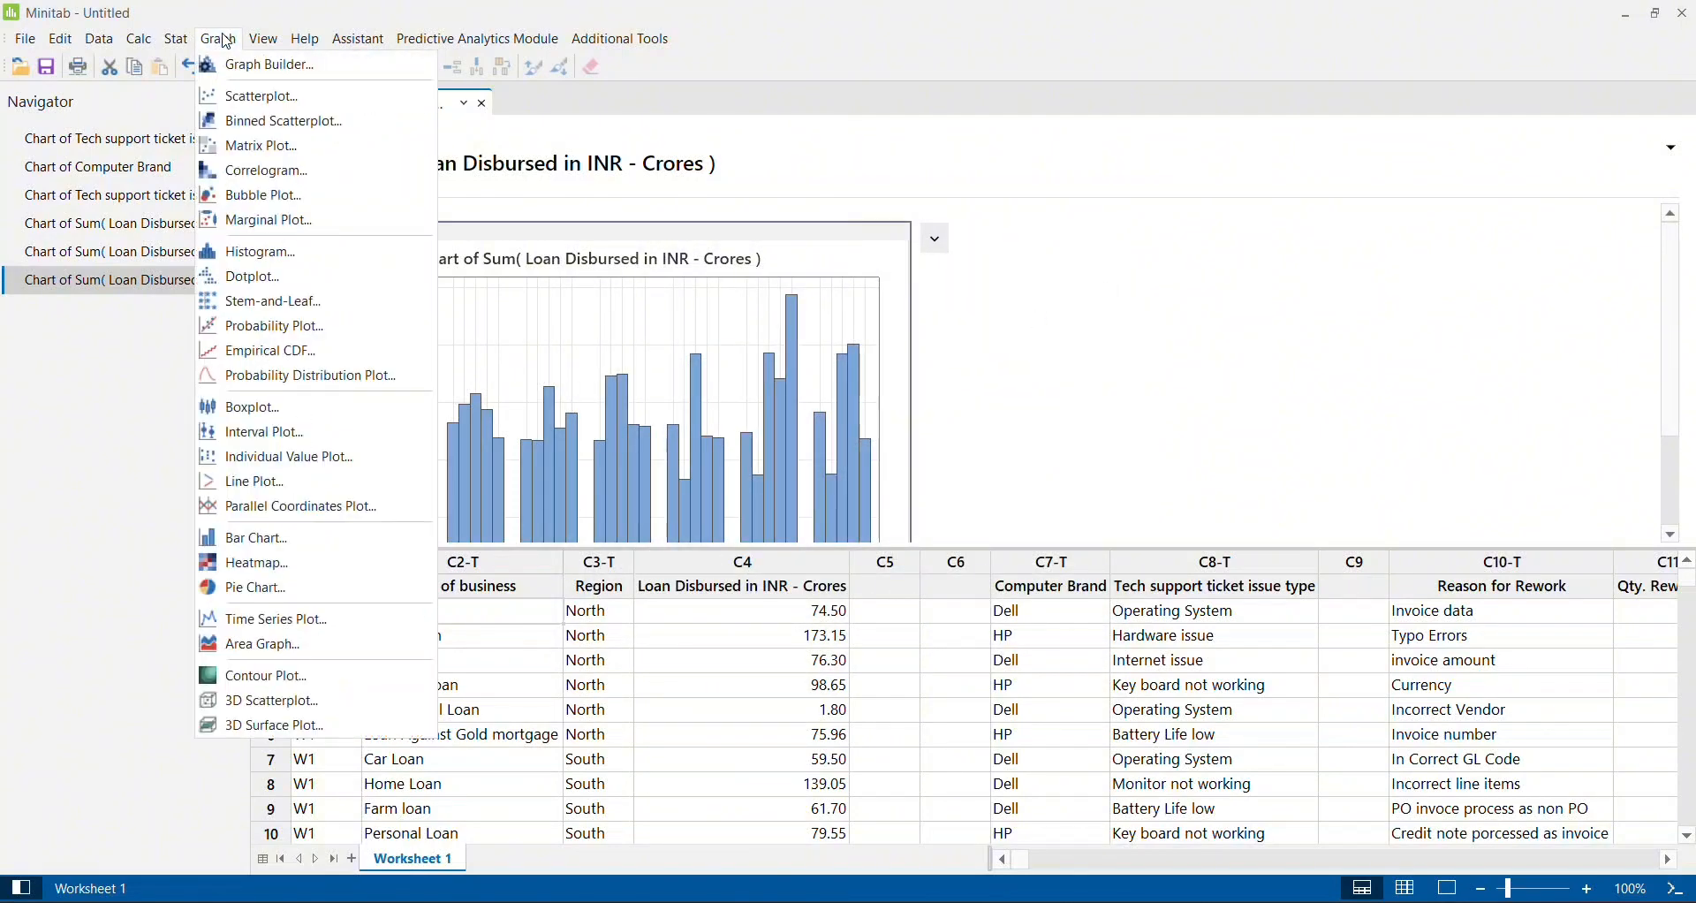
pyautogui.click(265, 539)
pyautogui.click(823, 314)
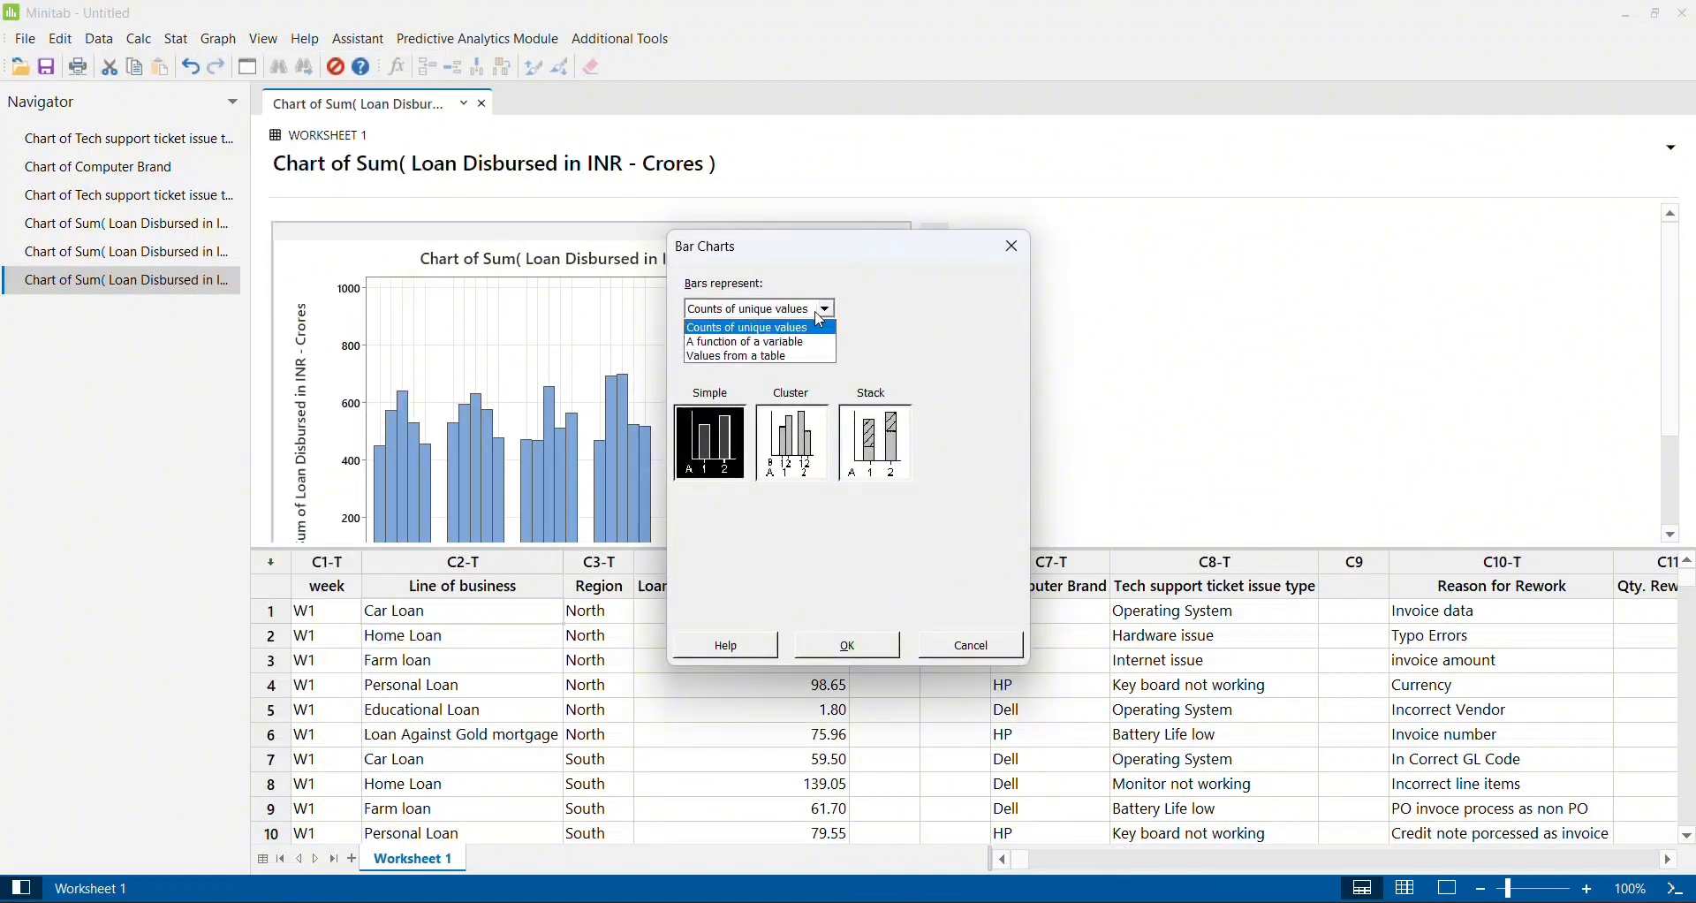
pyautogui.click(809, 344)
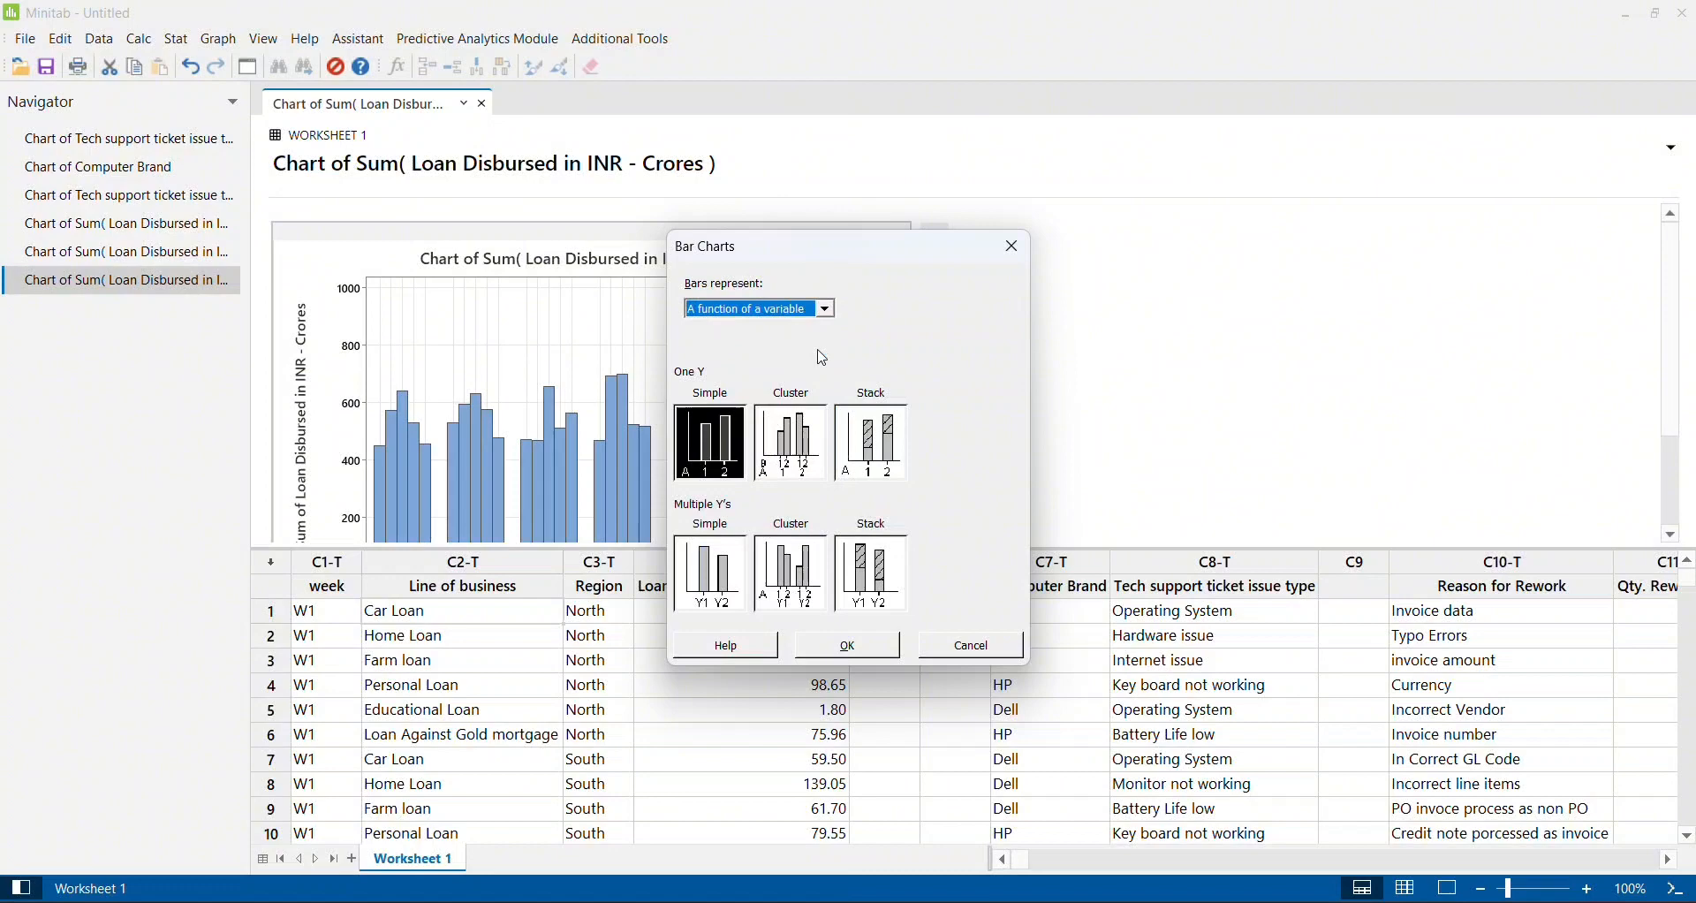
pyautogui.click(901, 440)
pyautogui.click(873, 641)
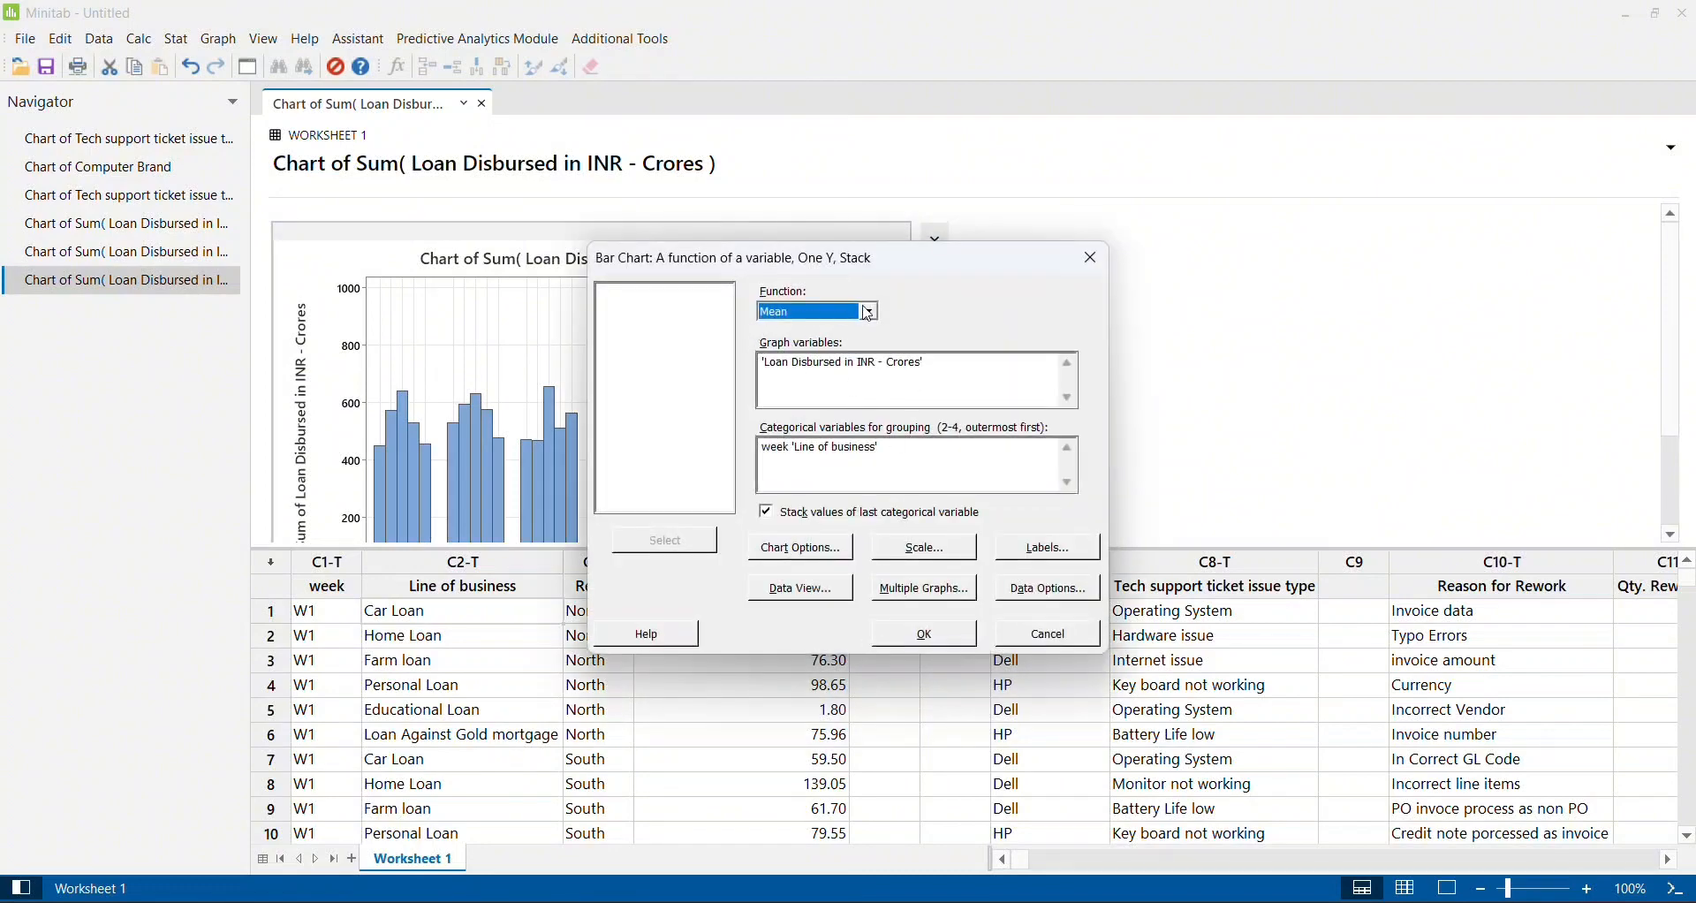
# Set the stacked chart's function to Sum for the Loan Disbursed in INR - Crores graph variable.
pyautogui.click(871, 312)
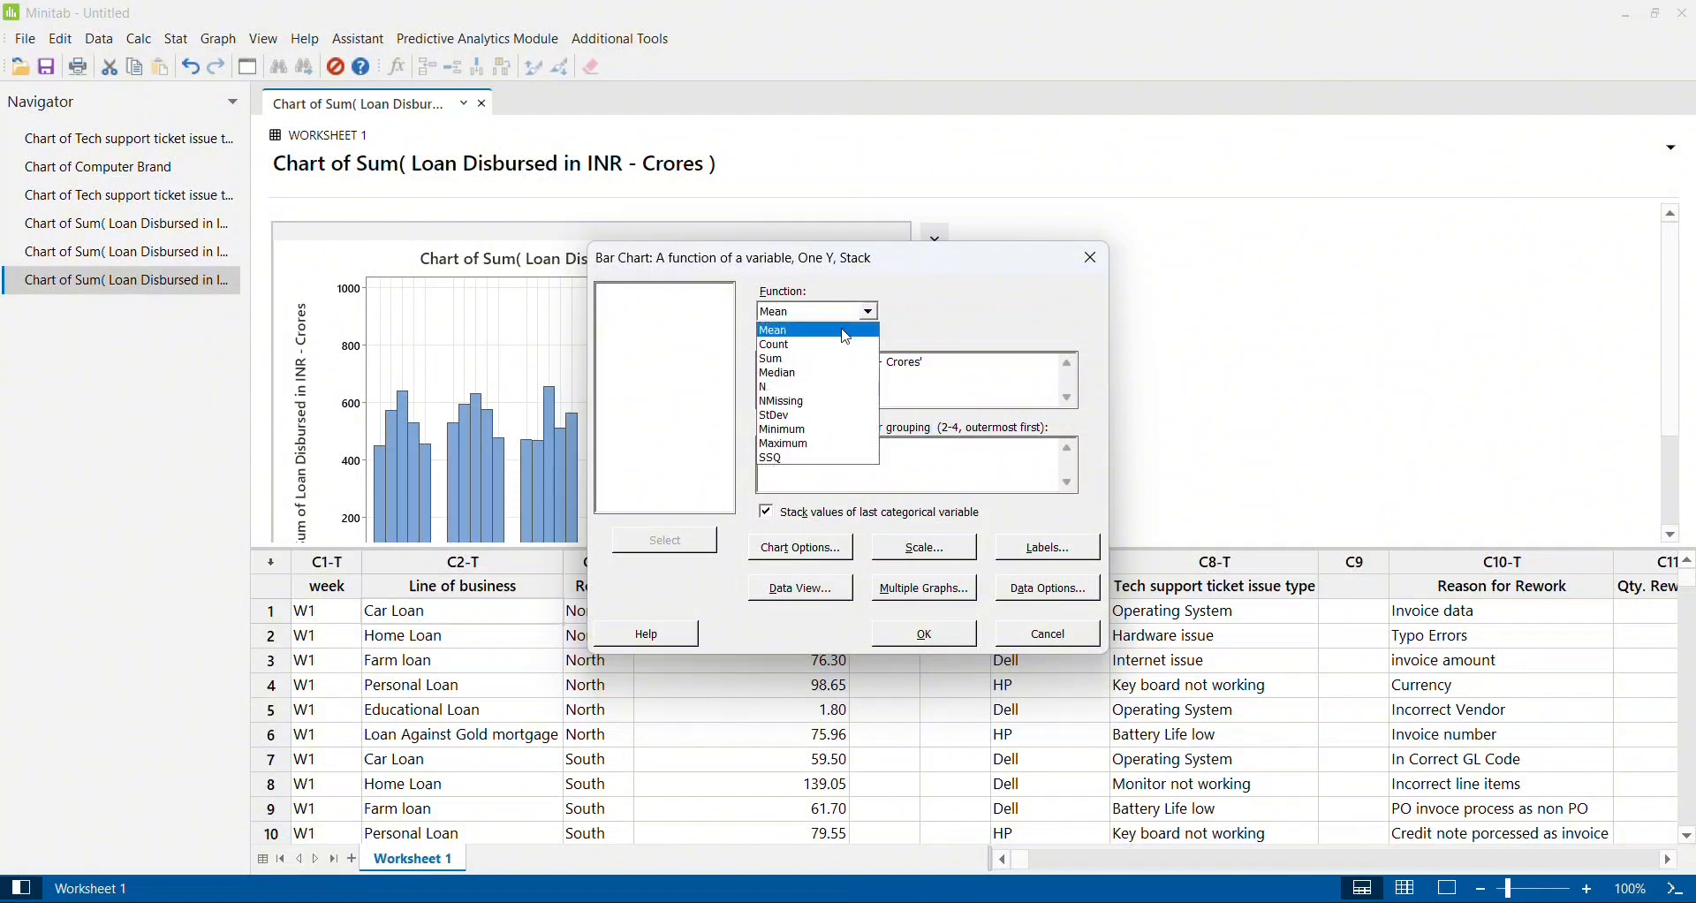
pyautogui.click(836, 361)
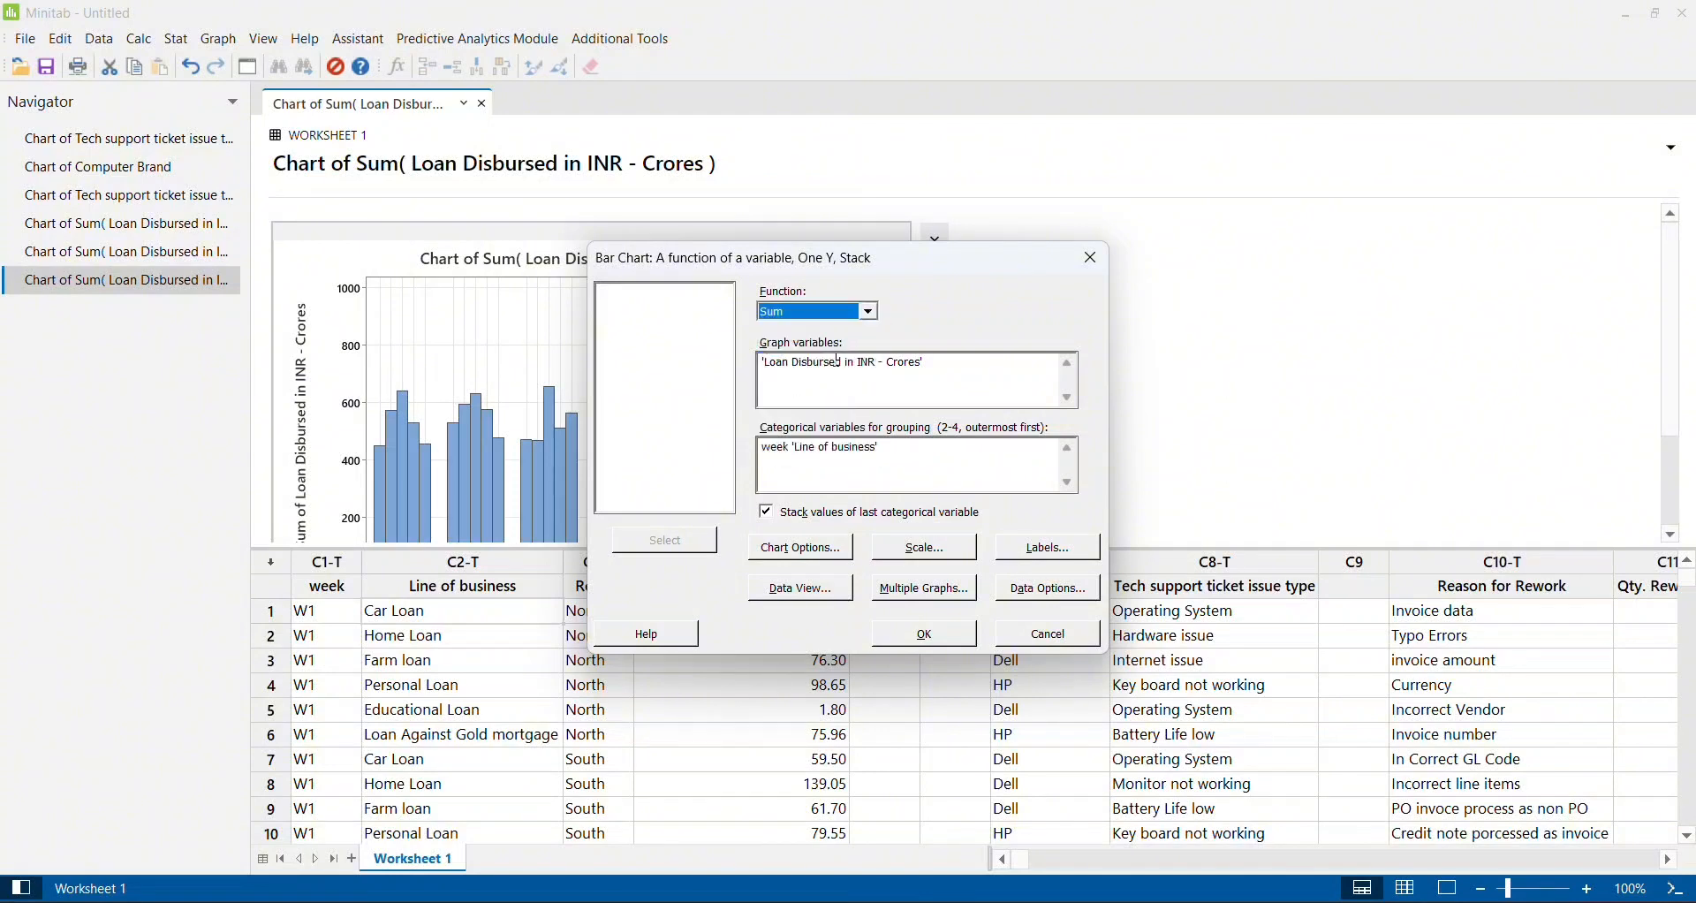
pyautogui.click(963, 365)
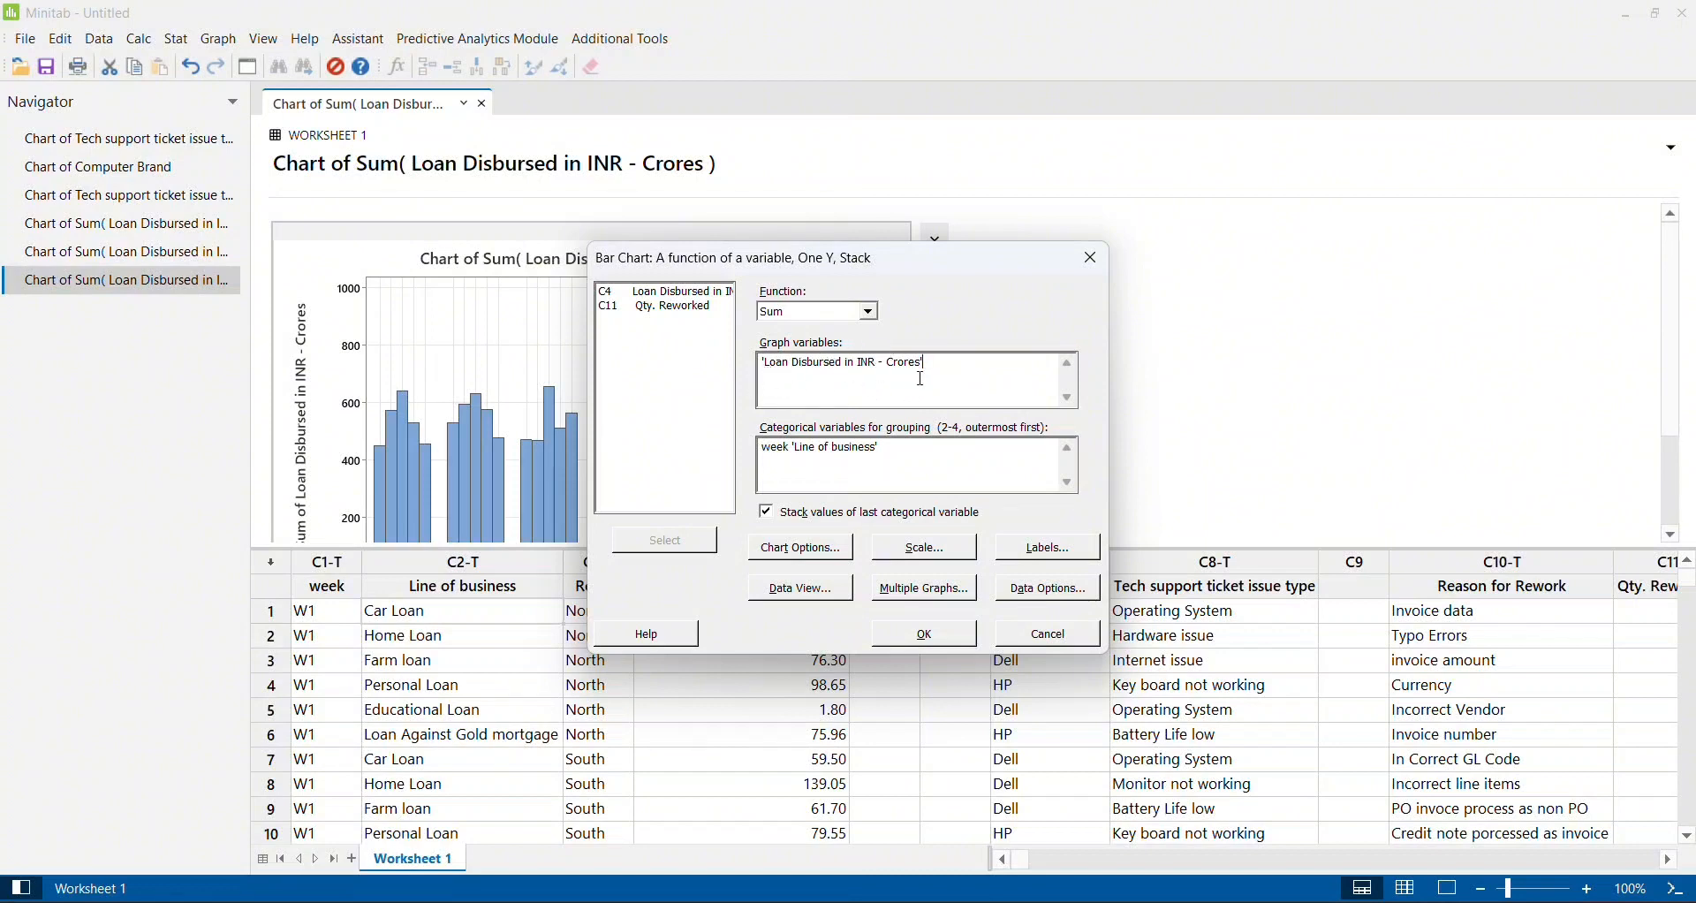
# Replace the grouping variables with Region followed by Line of business and generate the stacked loan sum chart.
pyautogui.click(899, 457)
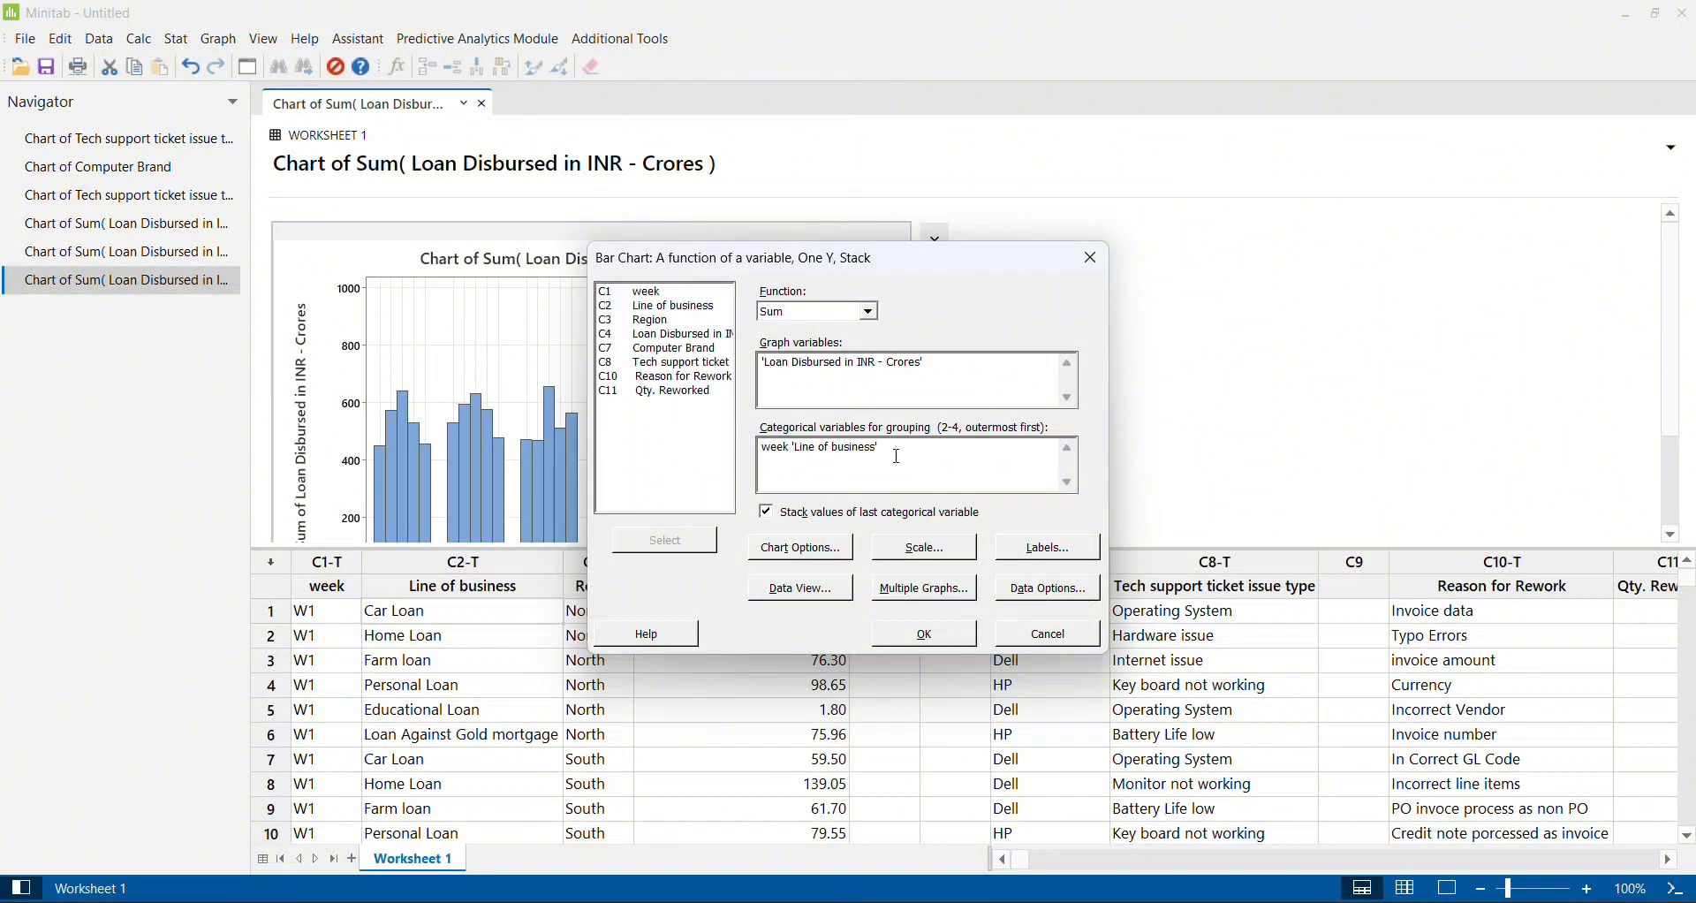
pyautogui.press('BackSpace')
pyautogui.press('BackSpace')
pyautogui.press('BackSpace')
pyautogui.press('BackSpace')
pyautogui.press('BackSpace')
pyautogui.press('BackSpace')
pyautogui.press('BackSpace')
pyautogui.press('BackSpace')
pyautogui.press('BackSpace')
pyautogui.press('BackSpace')
pyautogui.press('BackSpace')
pyautogui.press('BackSpace')
pyautogui.press('BackSpace')
pyautogui.press('BackSpace')
pyautogui.press('BackSpace')
pyautogui.press('BackSpace')
pyautogui.press('BackSpace')
pyautogui.press('BackSpace')
pyautogui.doubleClick(674, 328)
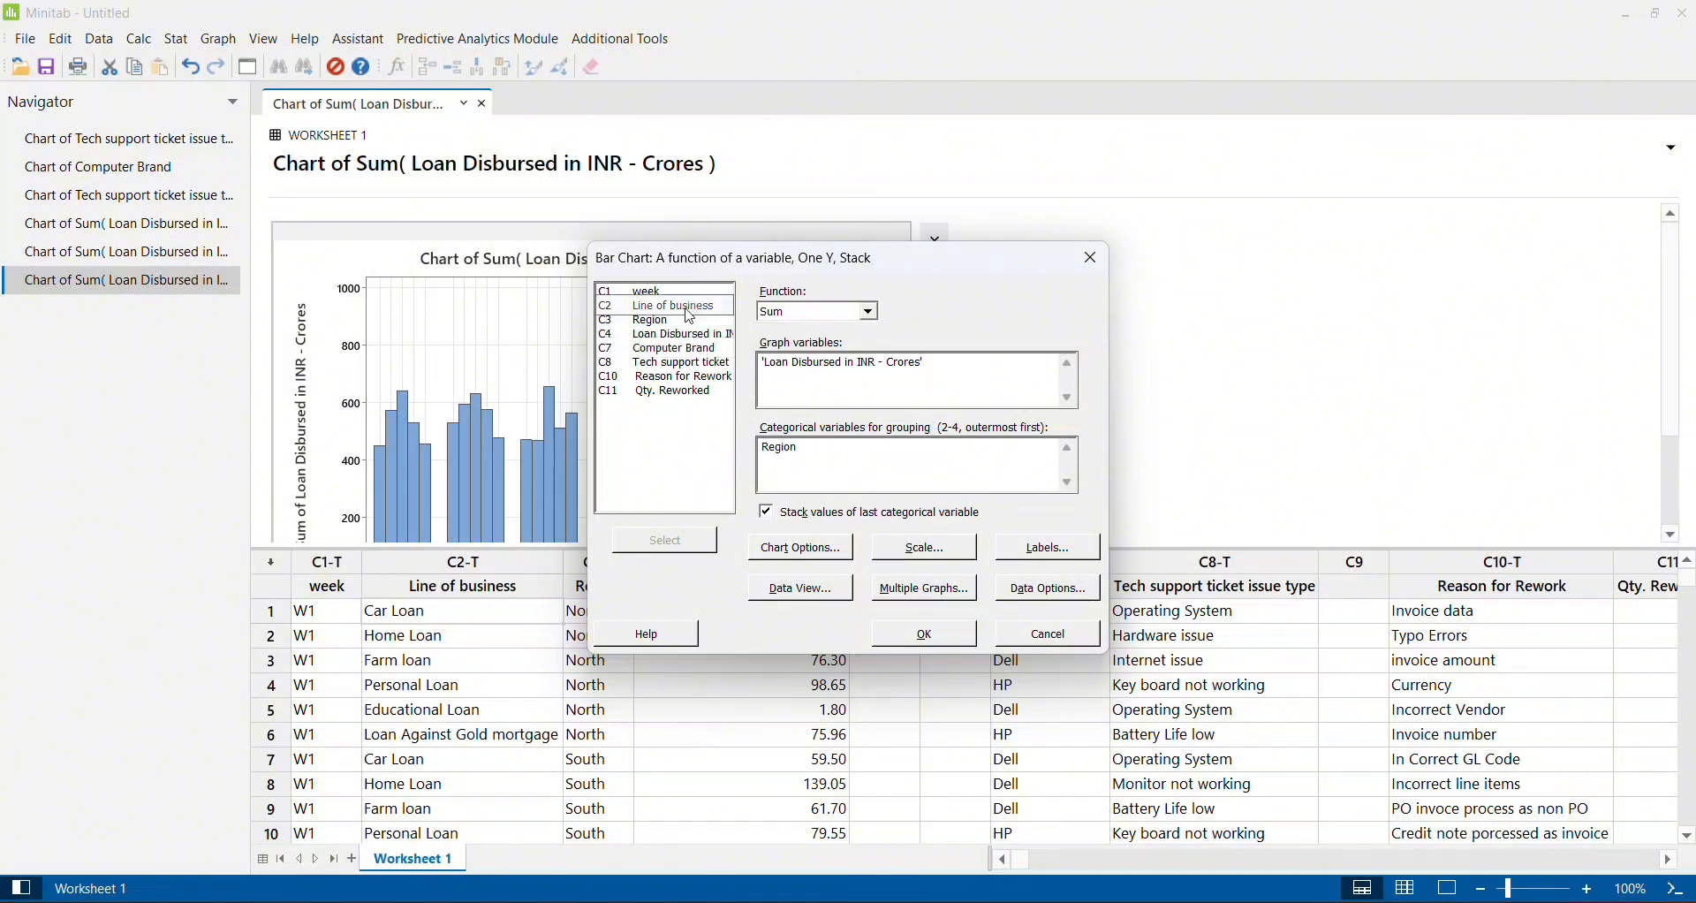
pyautogui.doubleClick(689, 310)
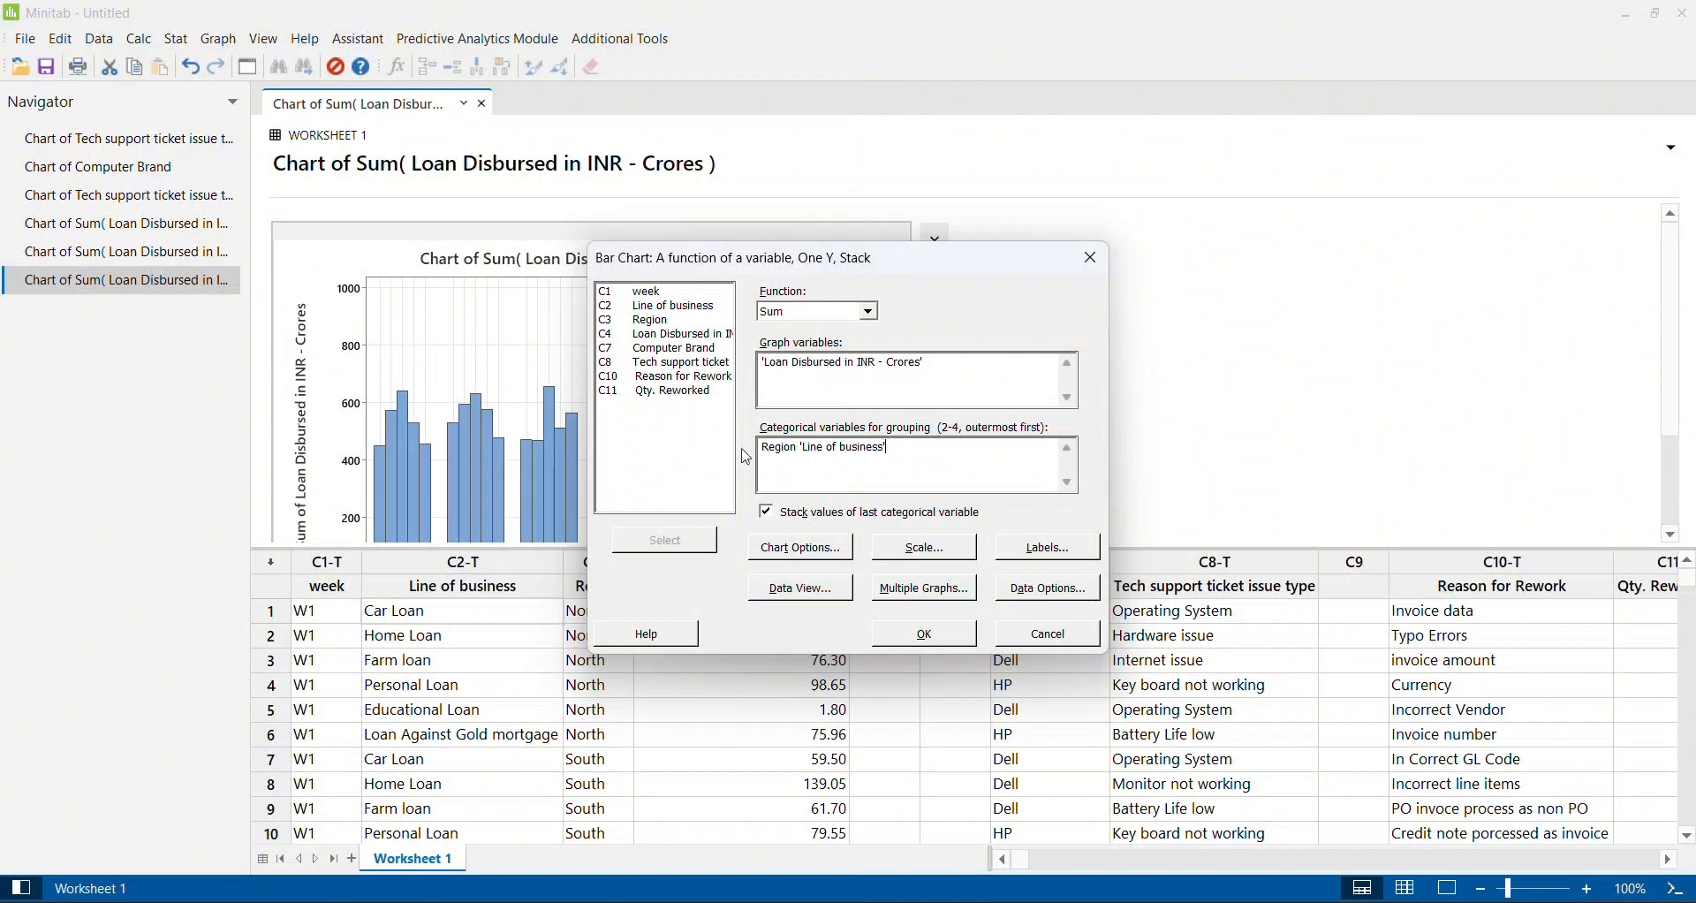
pyautogui.click(927, 636)
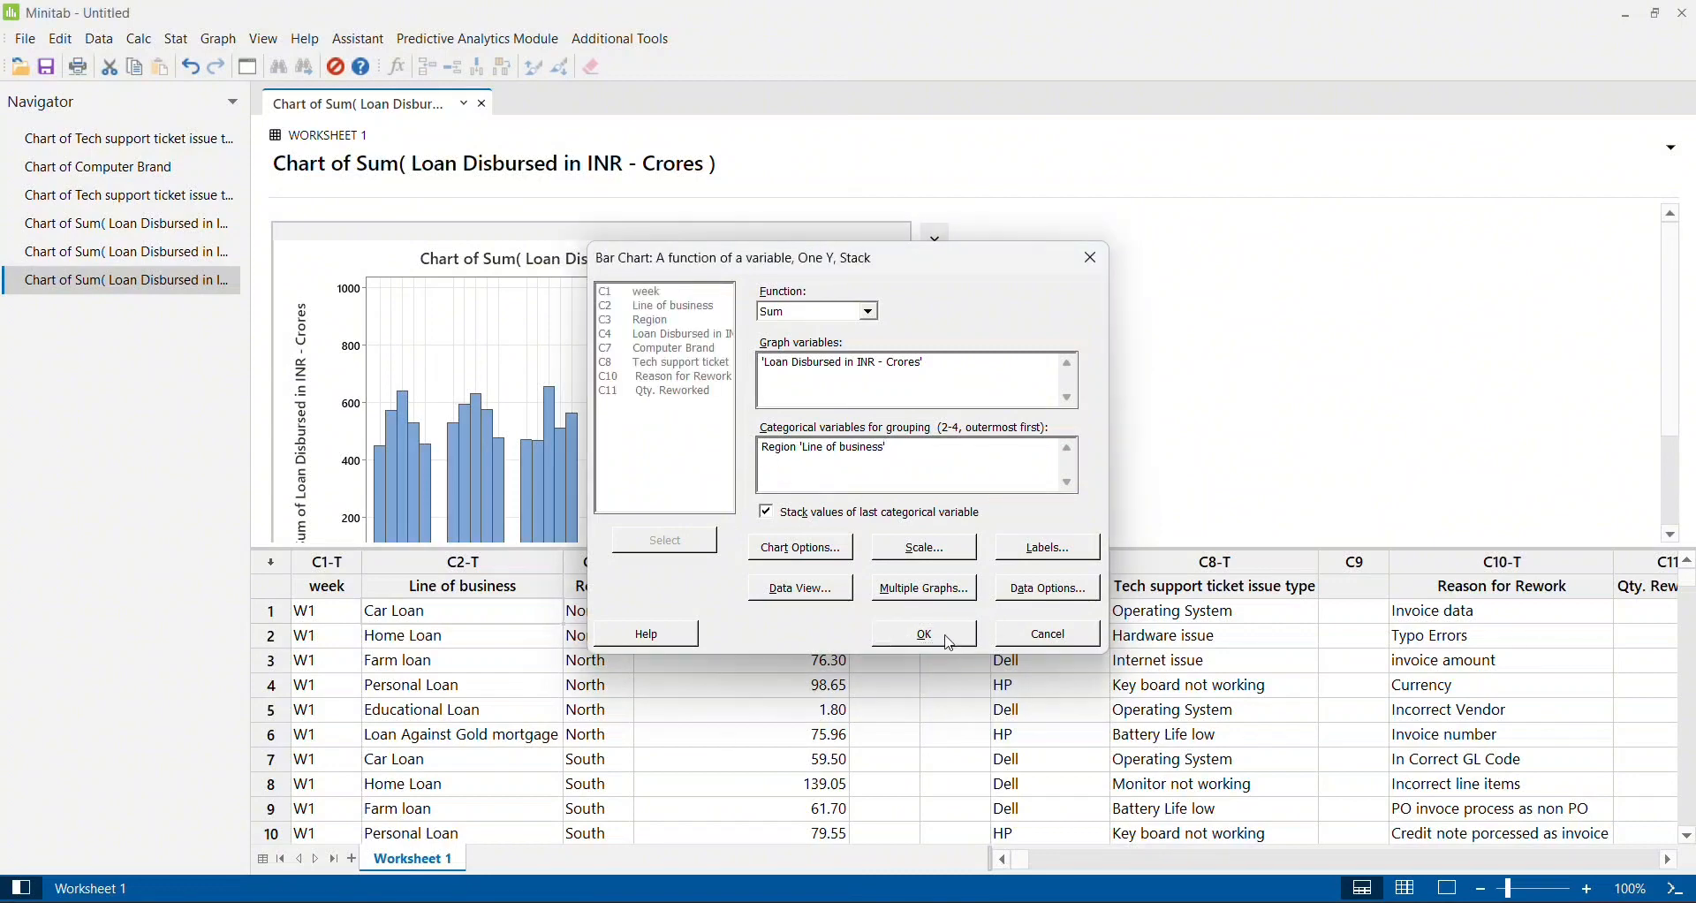
# Open the stacked Region chart in the graph editor and inspect the line-of-business segments of the North bar.
pyautogui.doubleClick(884, 458)
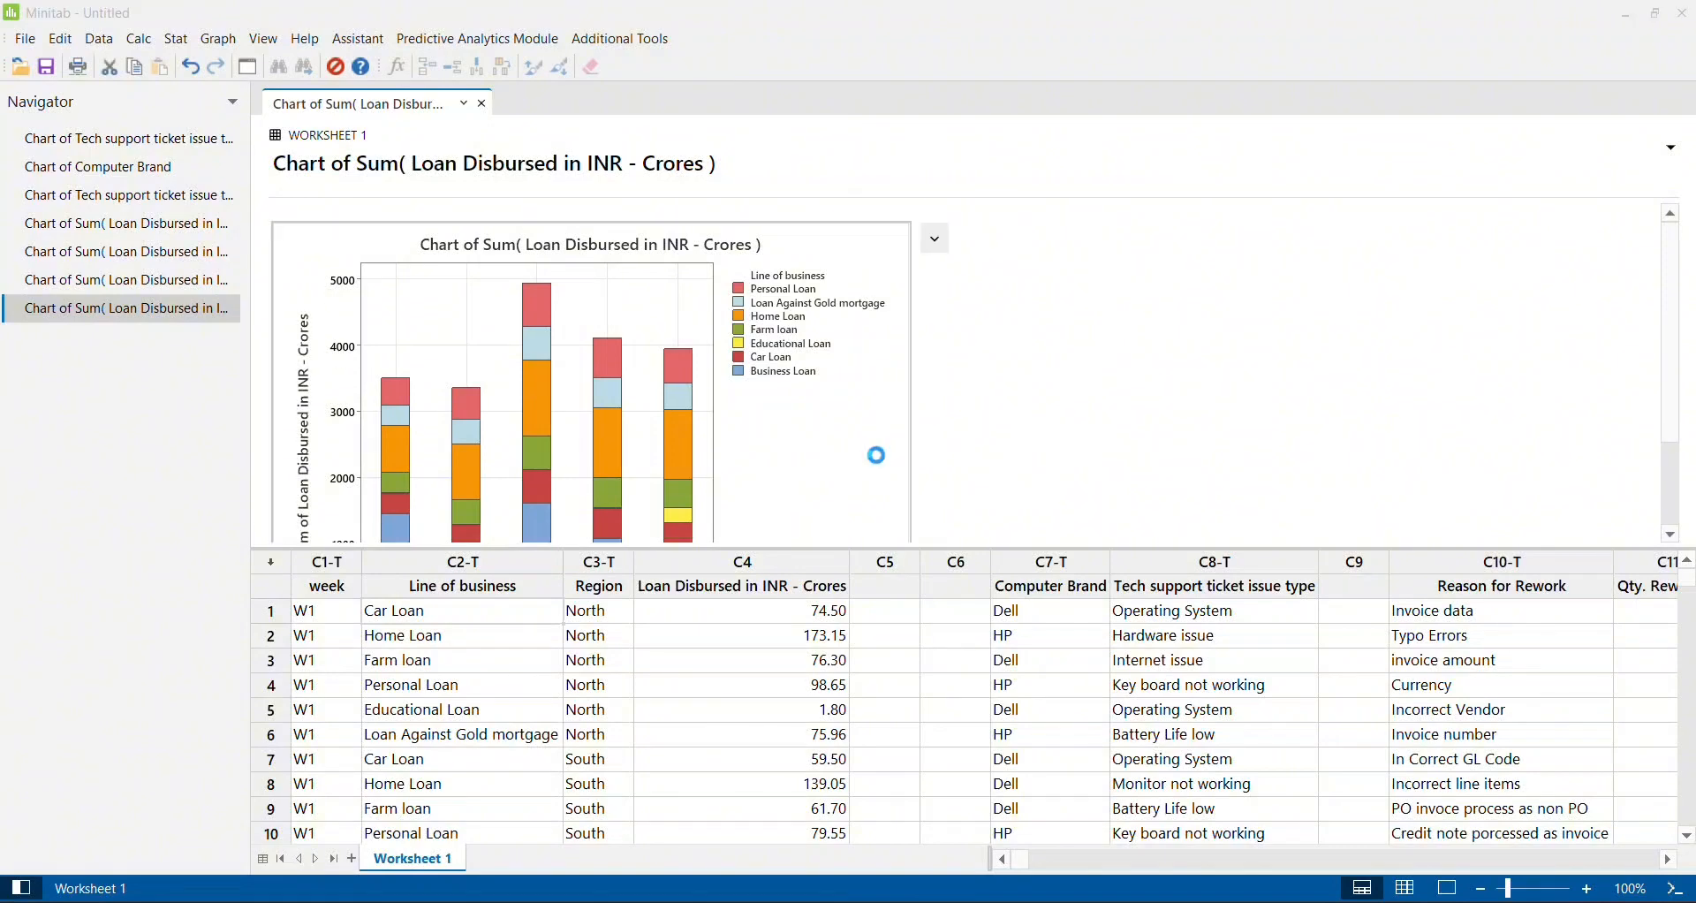
pyautogui.click(1132, 177)
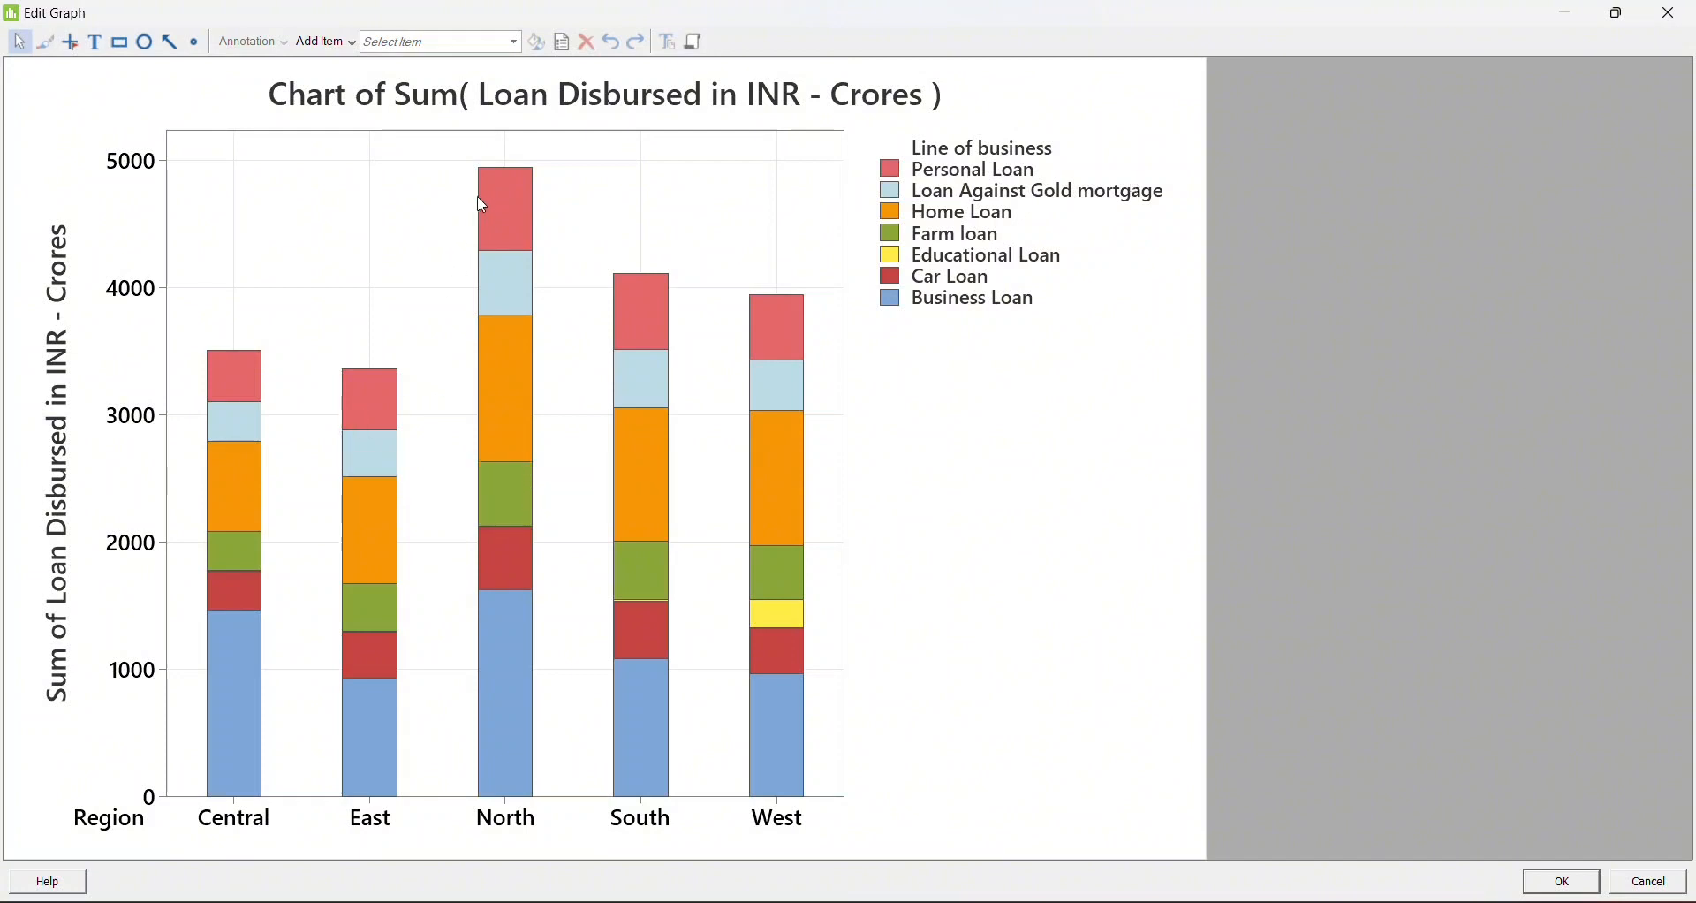
pyautogui.moveTo(505, 188)
pyautogui.moveTo(503, 676)
pyautogui.moveTo(513, 392)
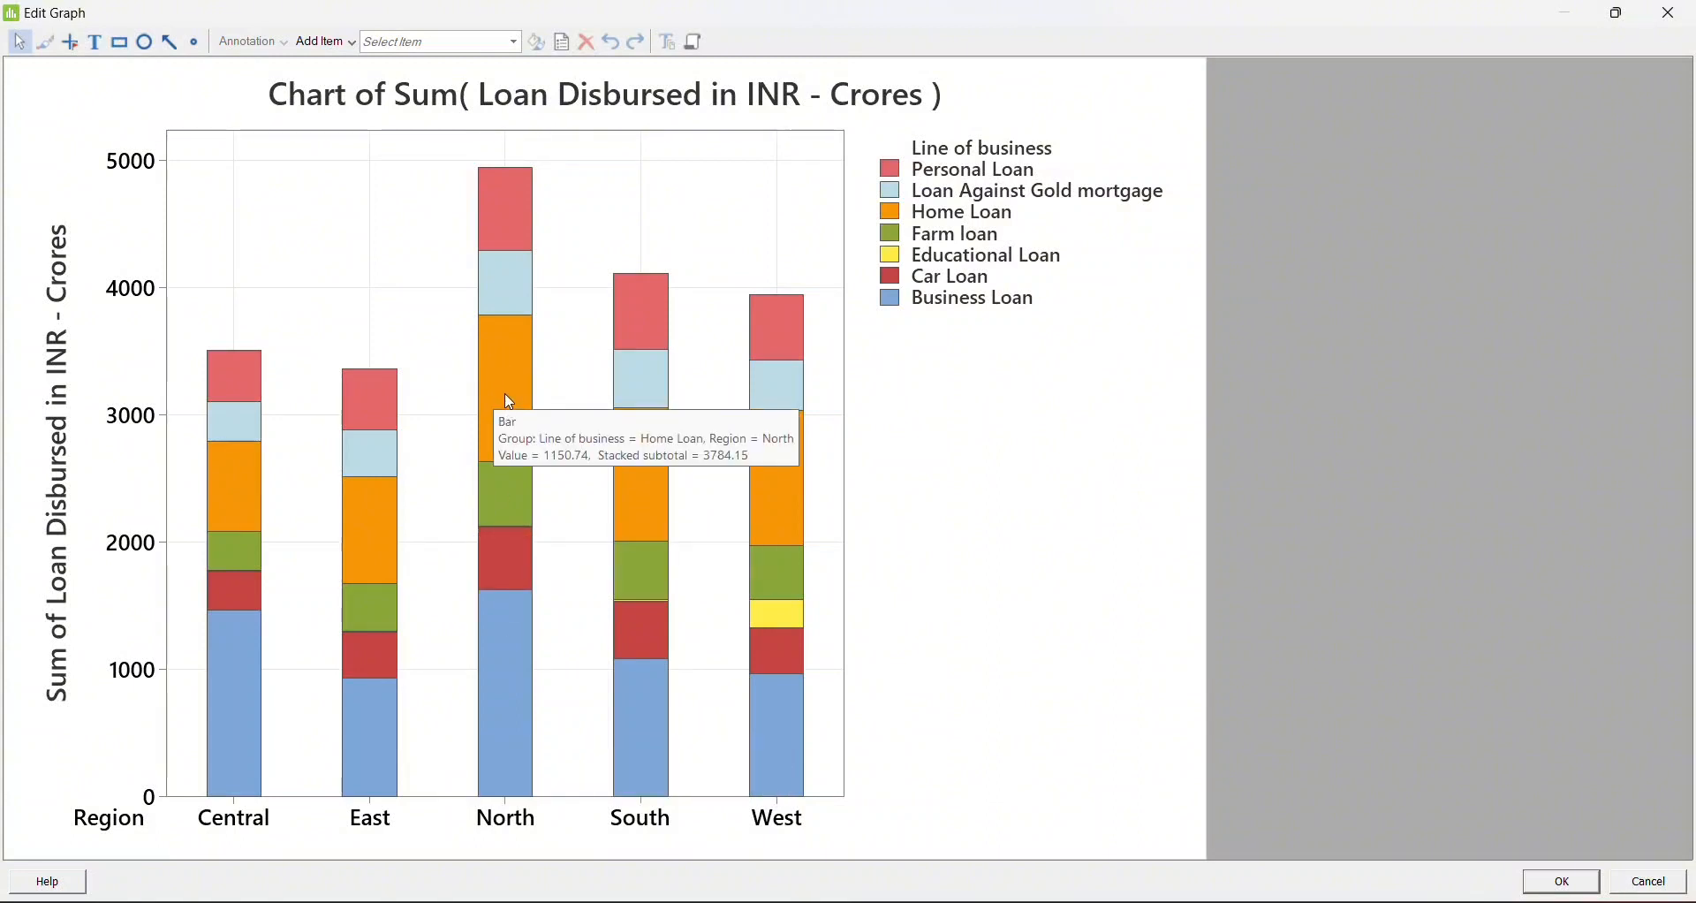